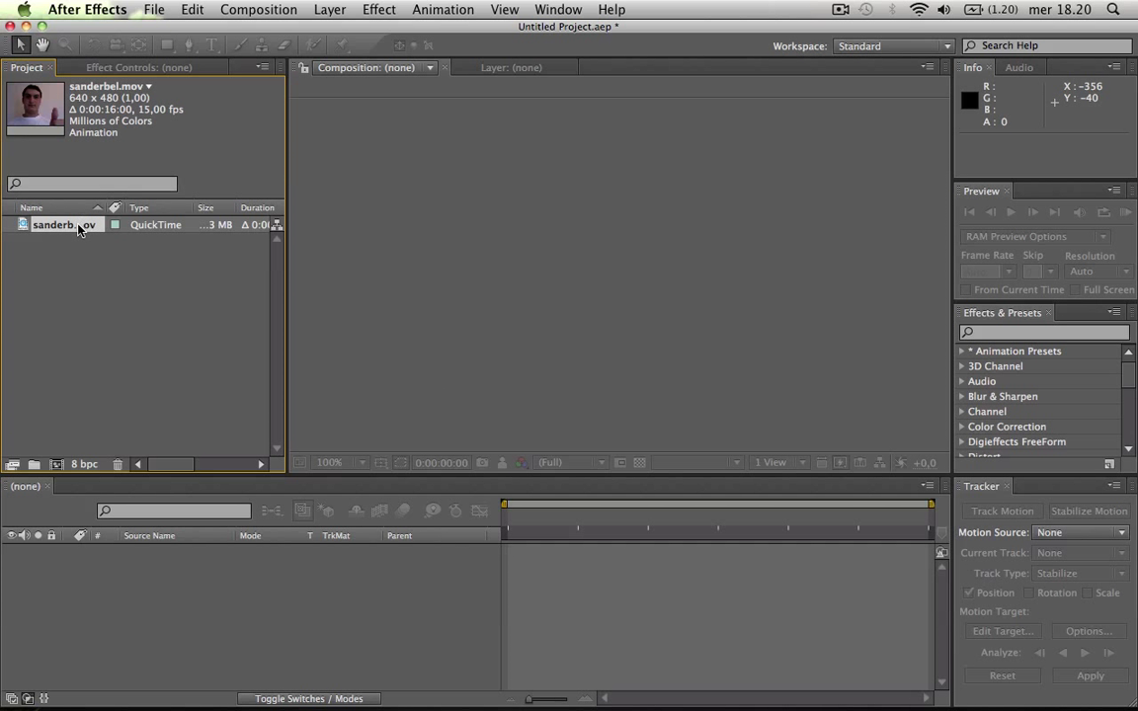
# Build the 640x480 sanderbel composition from sanderbel.mov and check which panels the Window menu shows.
pyautogui.moveTo(78, 229); pyautogui.dragTo(98, 550)
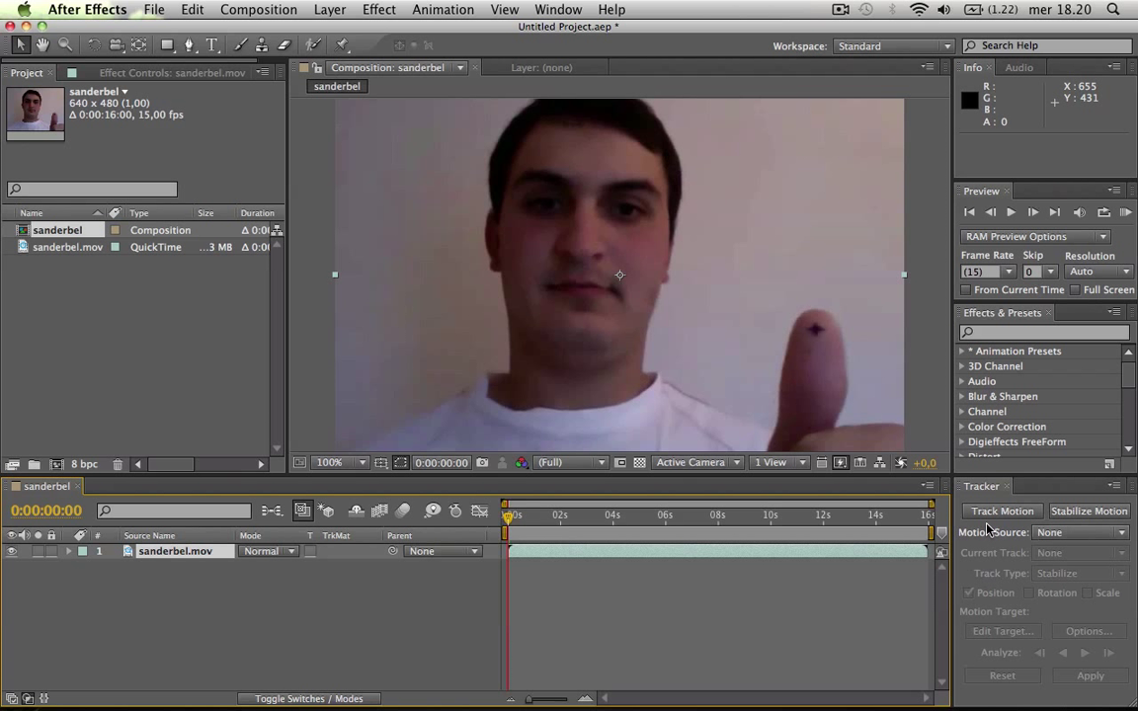
pyautogui.click(559, 9)
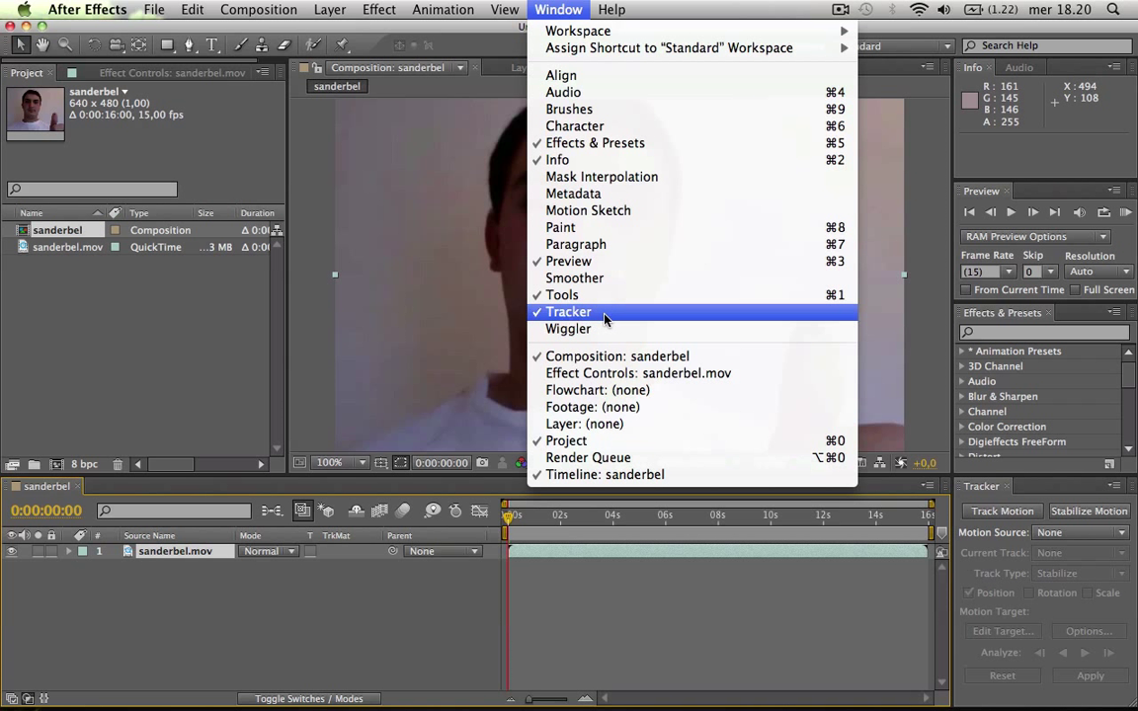
# Set Track Point 1 on the thumb's dark mark and analyze it forward through sanderbel.mov.
pyautogui.click(995, 521)
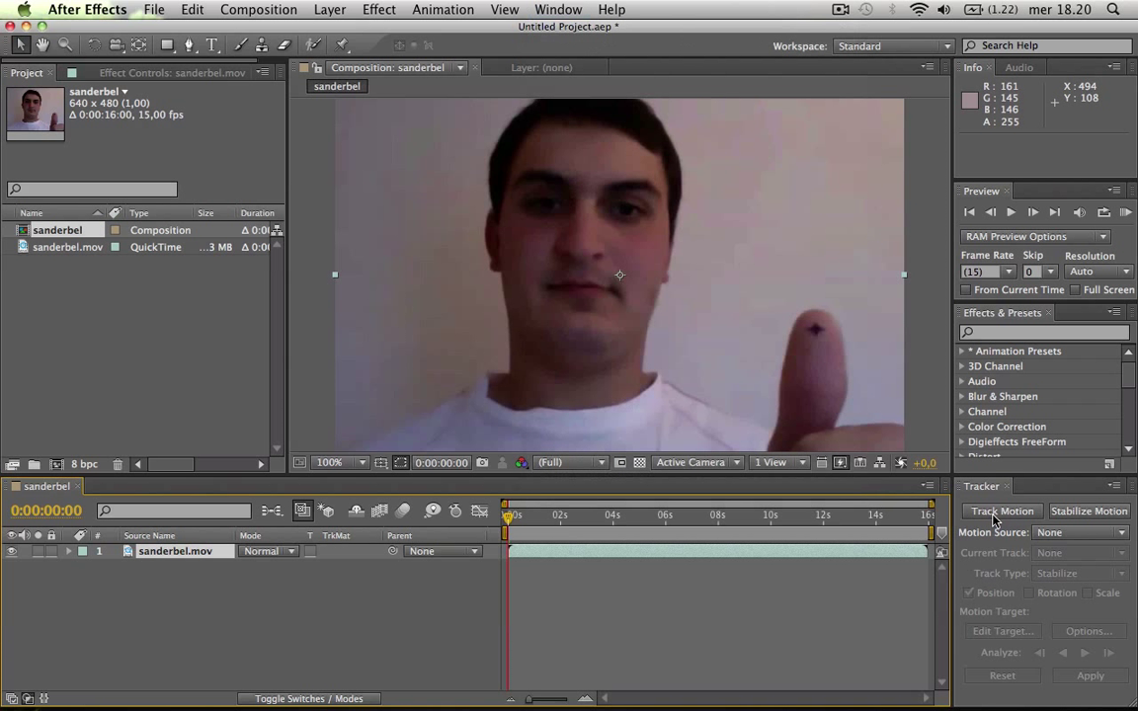
pyautogui.click(1000, 512)
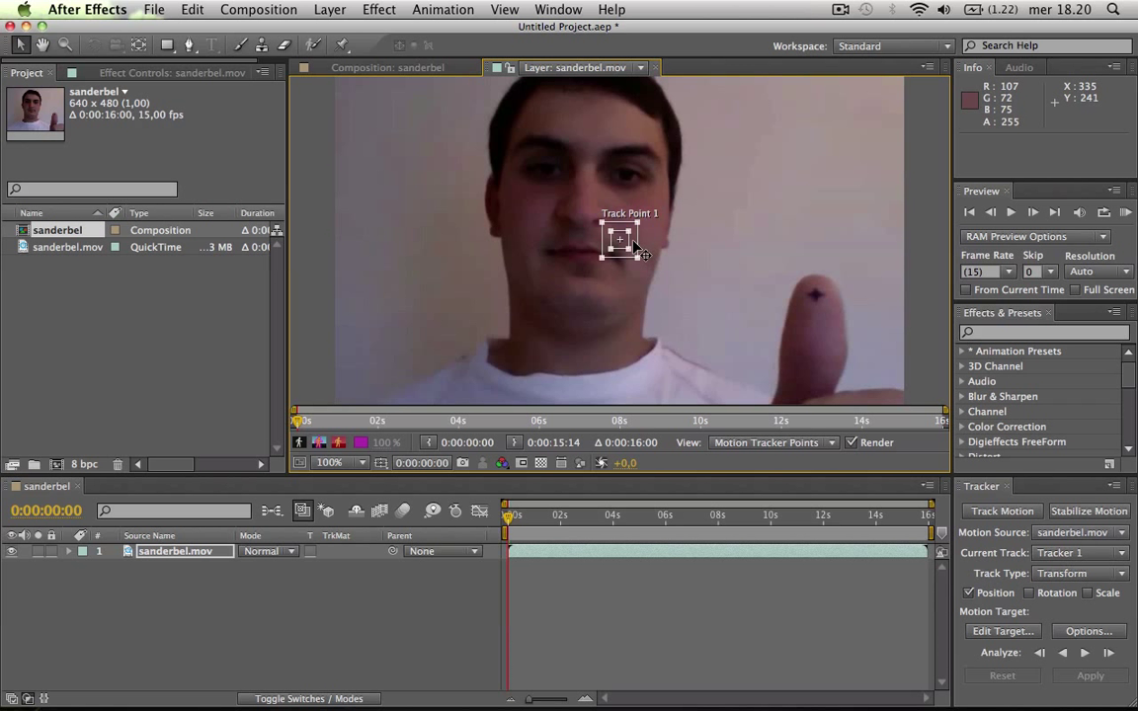
pyautogui.moveTo(635, 243); pyautogui.dragTo(835, 297)
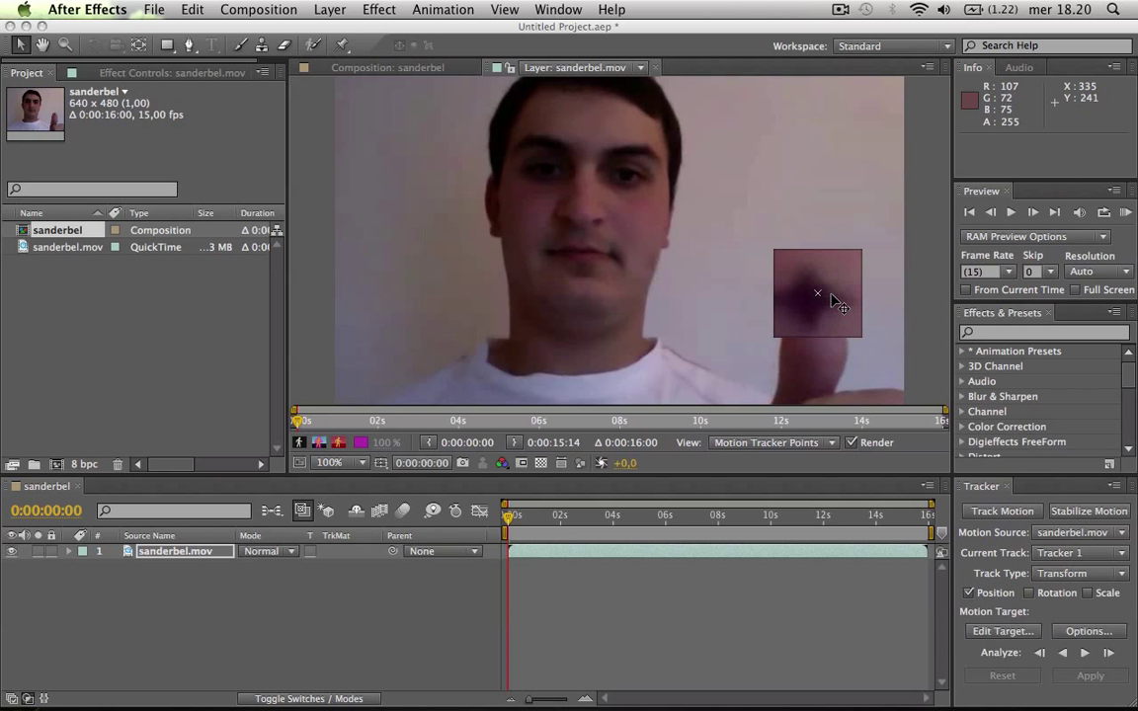
pyautogui.moveTo(835, 298); pyautogui.dragTo(840, 273)
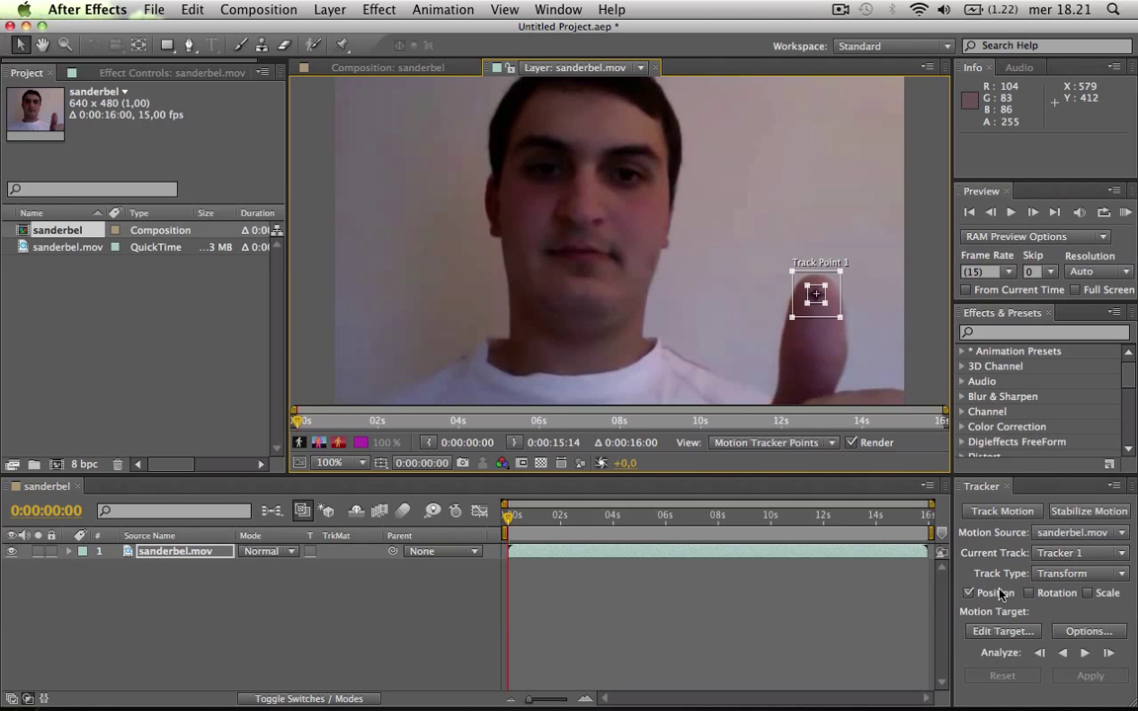
pyautogui.click(1086, 654)
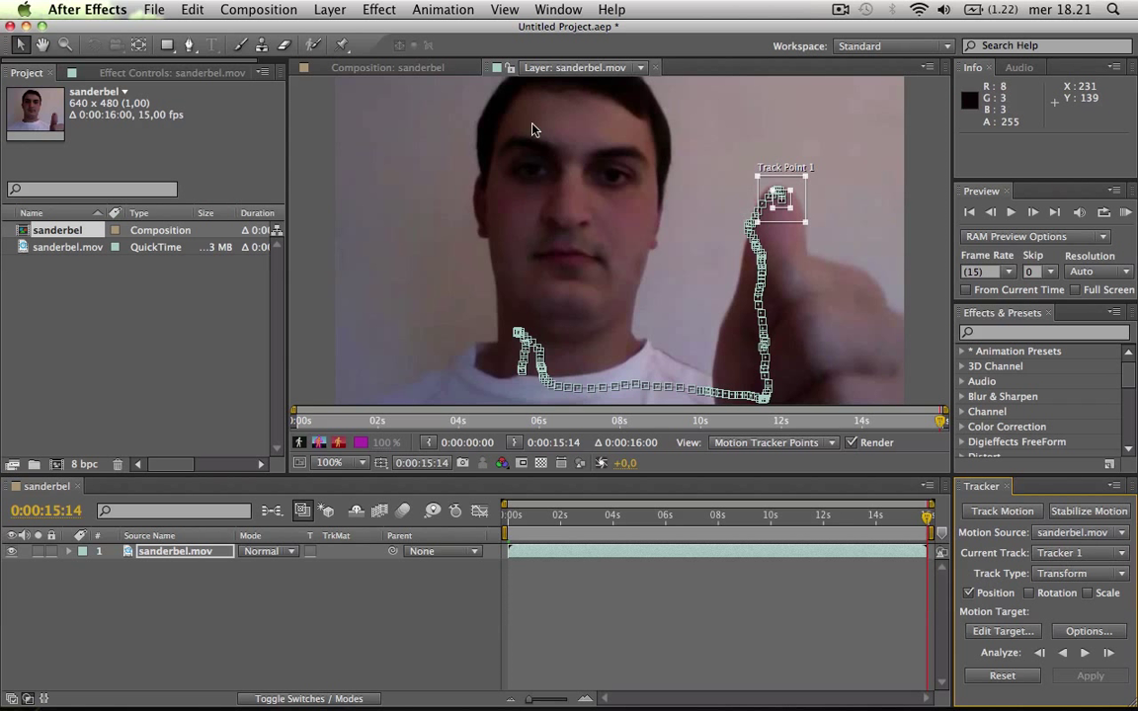
# Add a new red solid layer, Red Solid 1, to the composition.
pyautogui.click(327, 10)
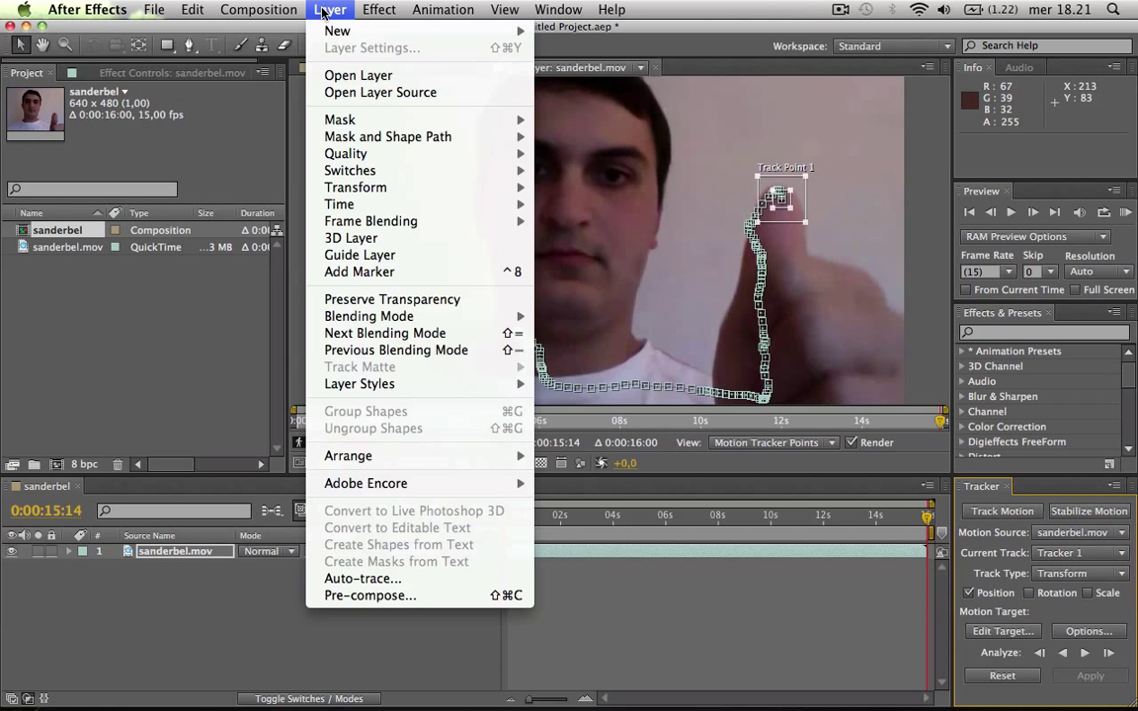
pyautogui.moveTo(344, 35)
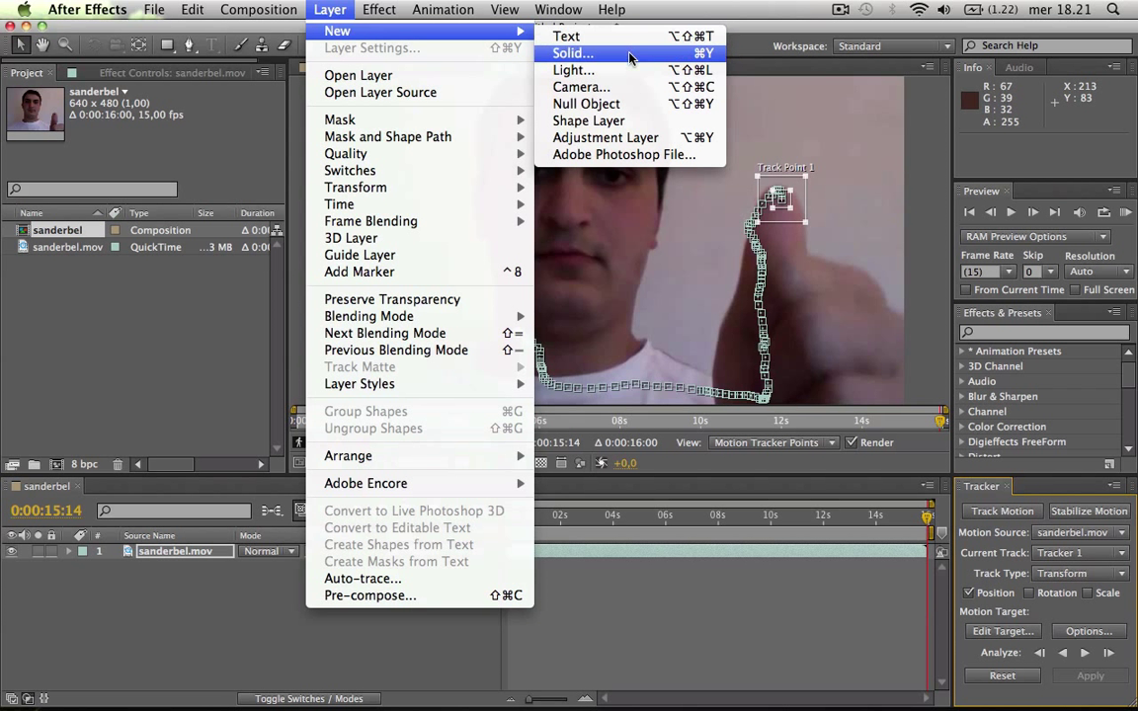
pyautogui.click(571, 53)
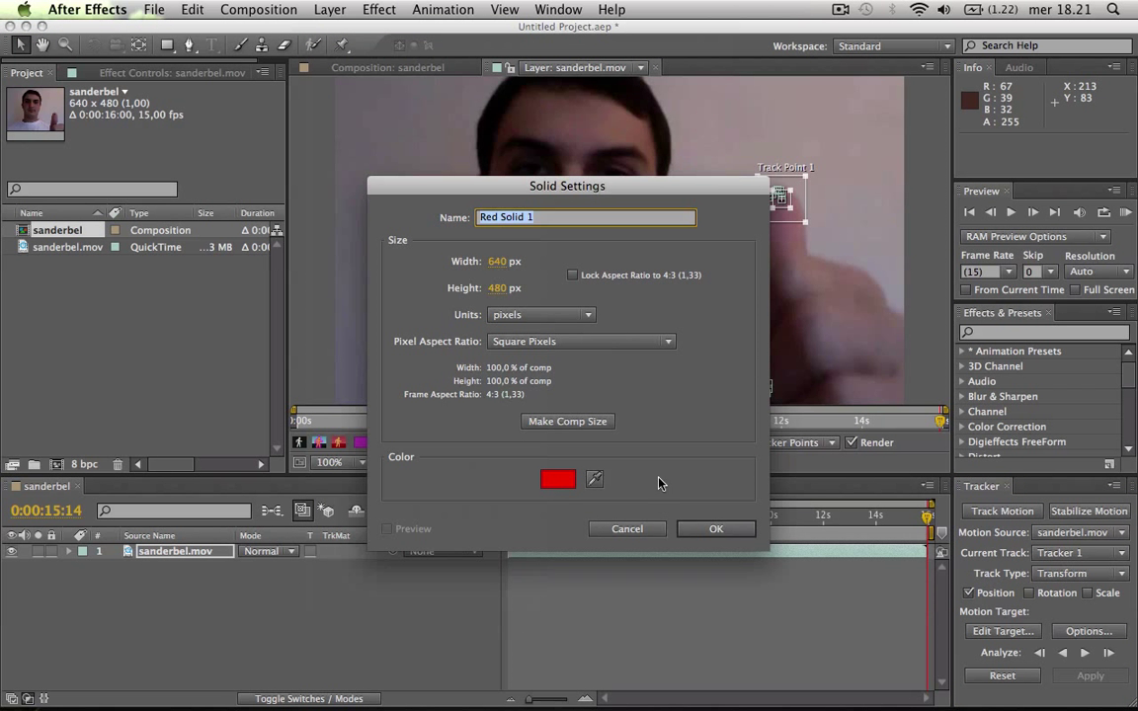
pyautogui.click(718, 530)
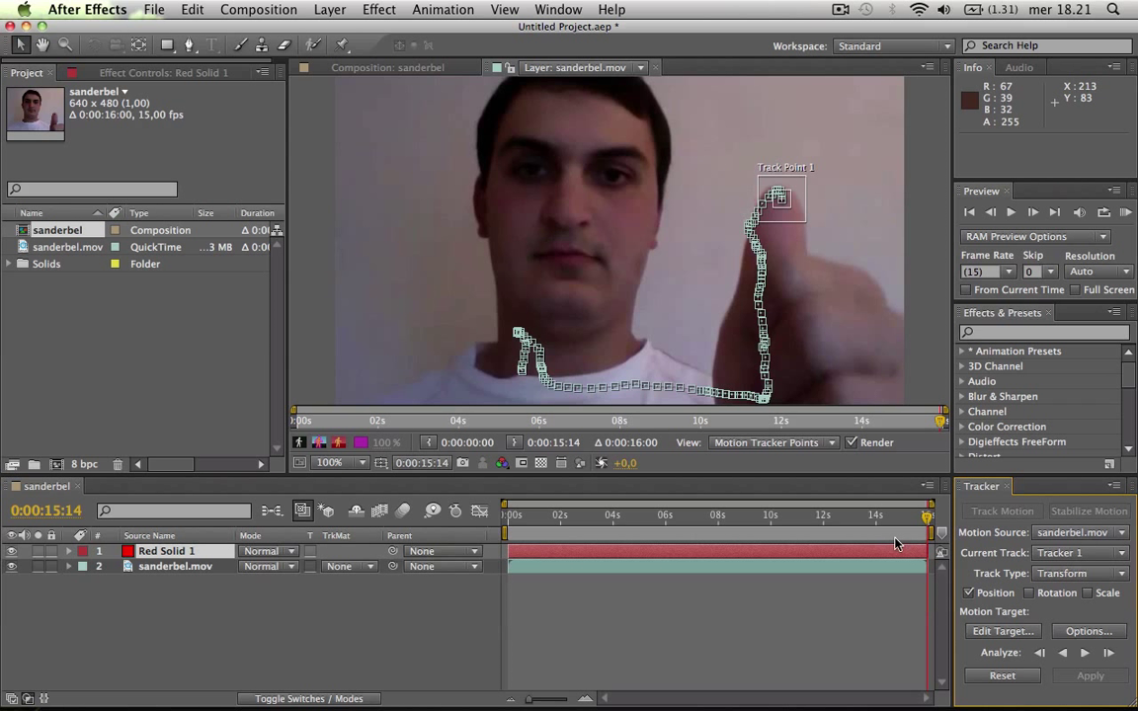
# Target Red Solid 1 in the Tracker and apply the track in X and Y.
pyautogui.click(1006, 633)
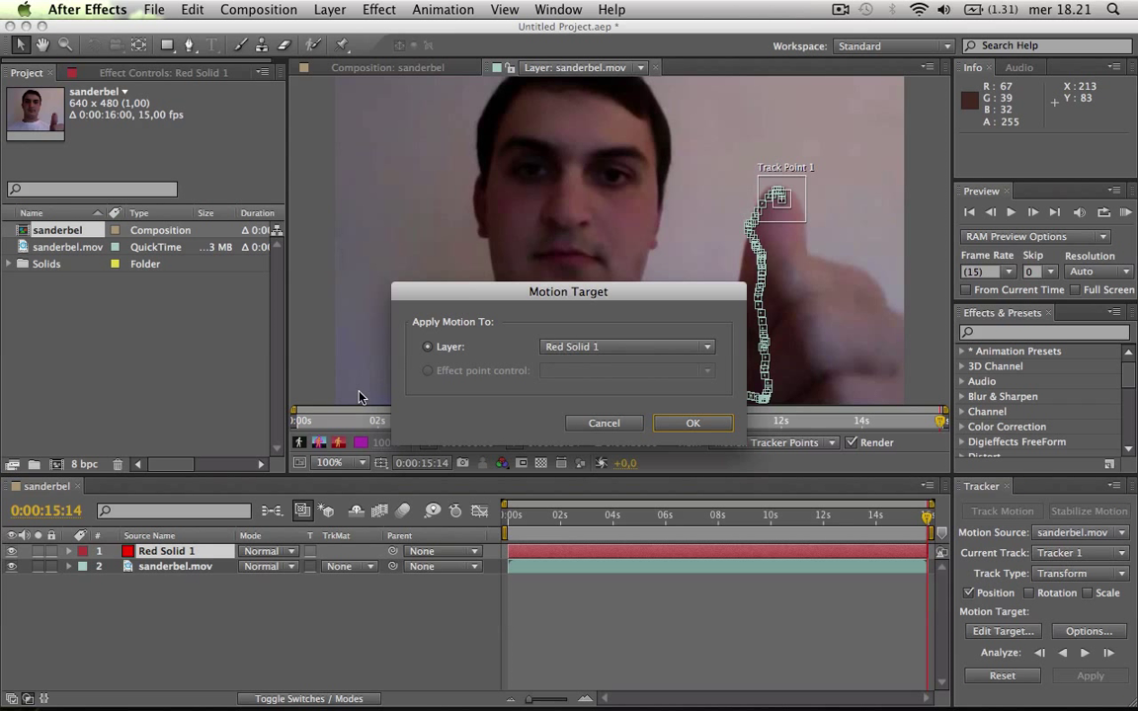
pyautogui.click(689, 422)
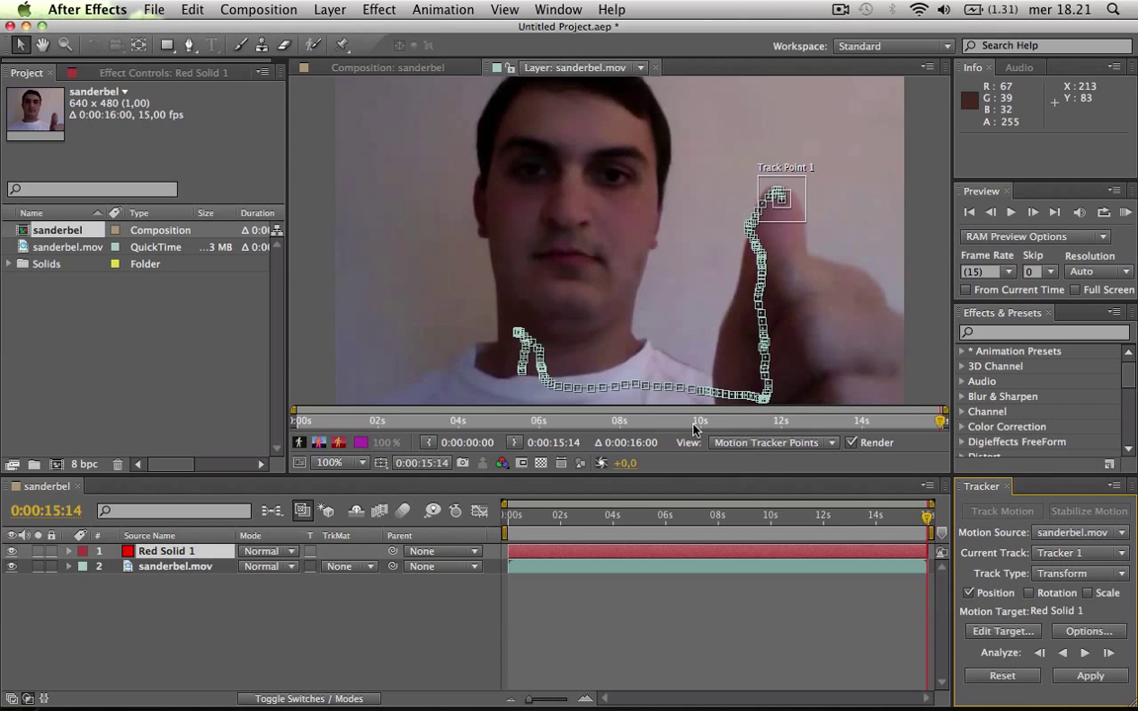
pyautogui.click(1093, 678)
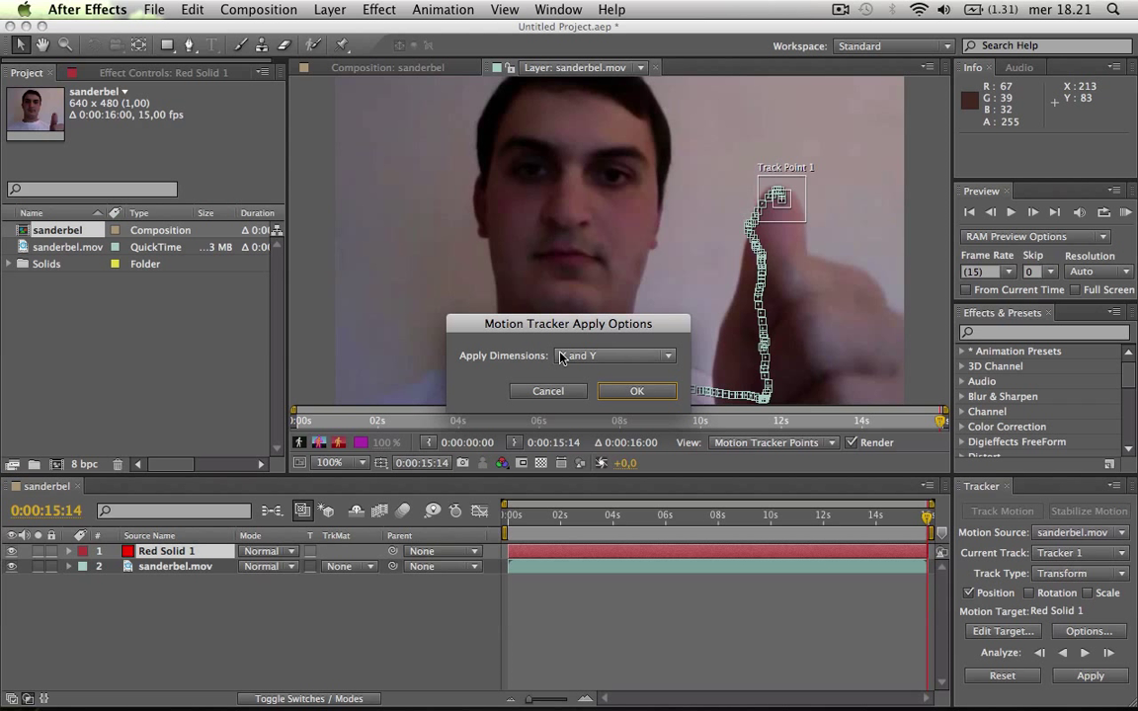
pyautogui.click(623, 395)
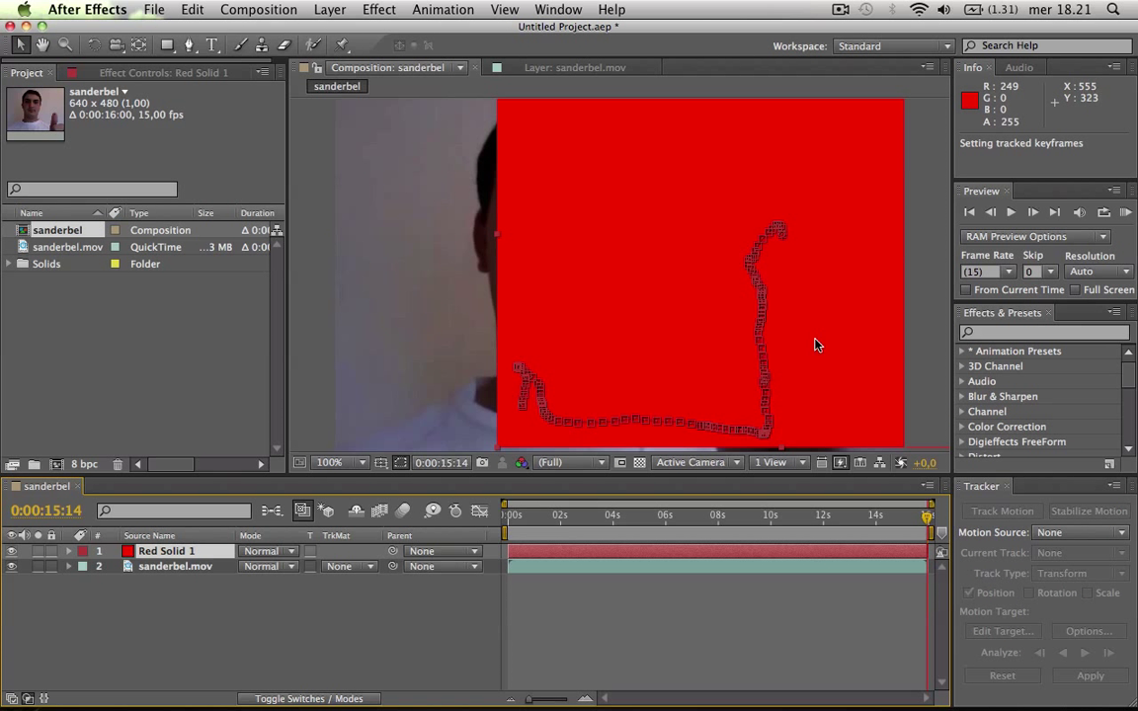
# Scale Red Solid 1 down to about 9% and preview it following the thumb.
pyautogui.press(',')
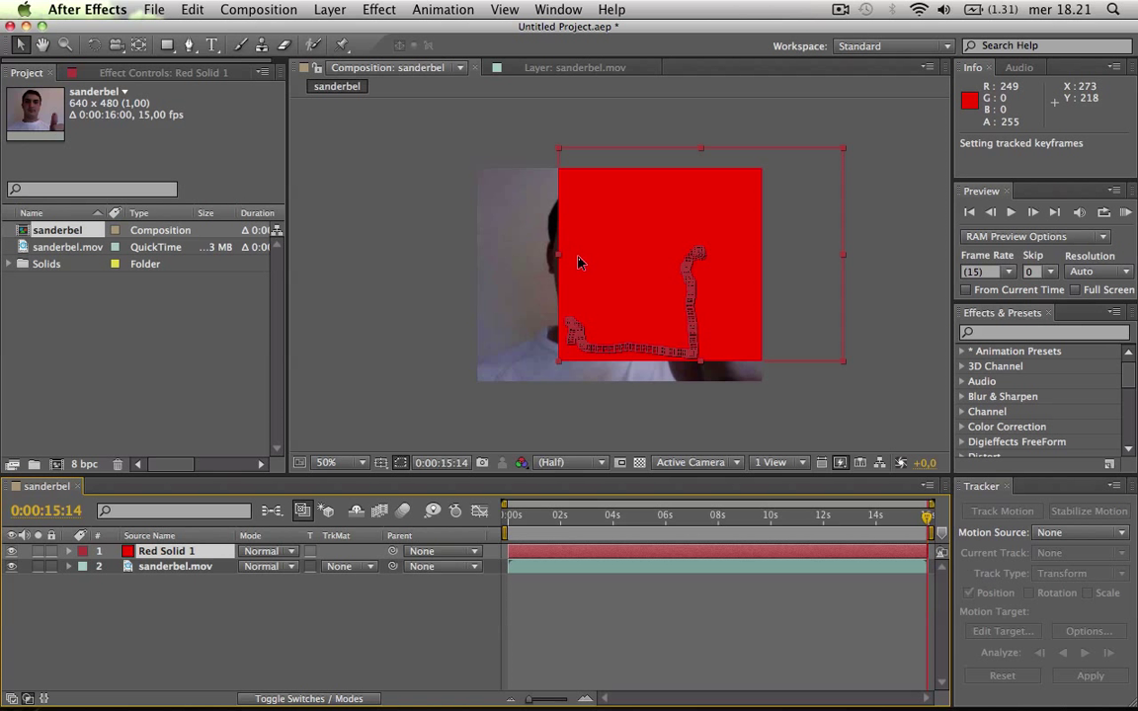
pyautogui.moveTo(842, 149); pyautogui.dragTo(721, 250)
pyautogui.press('.')
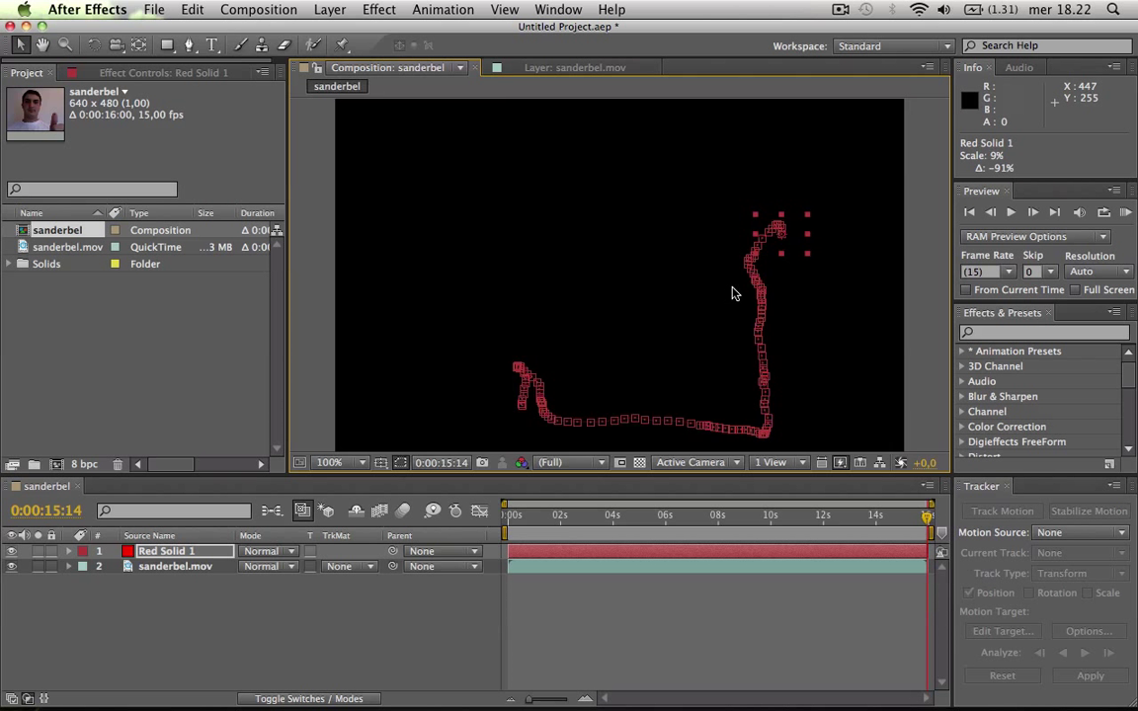
pyautogui.press('.')
pyautogui.press(',')
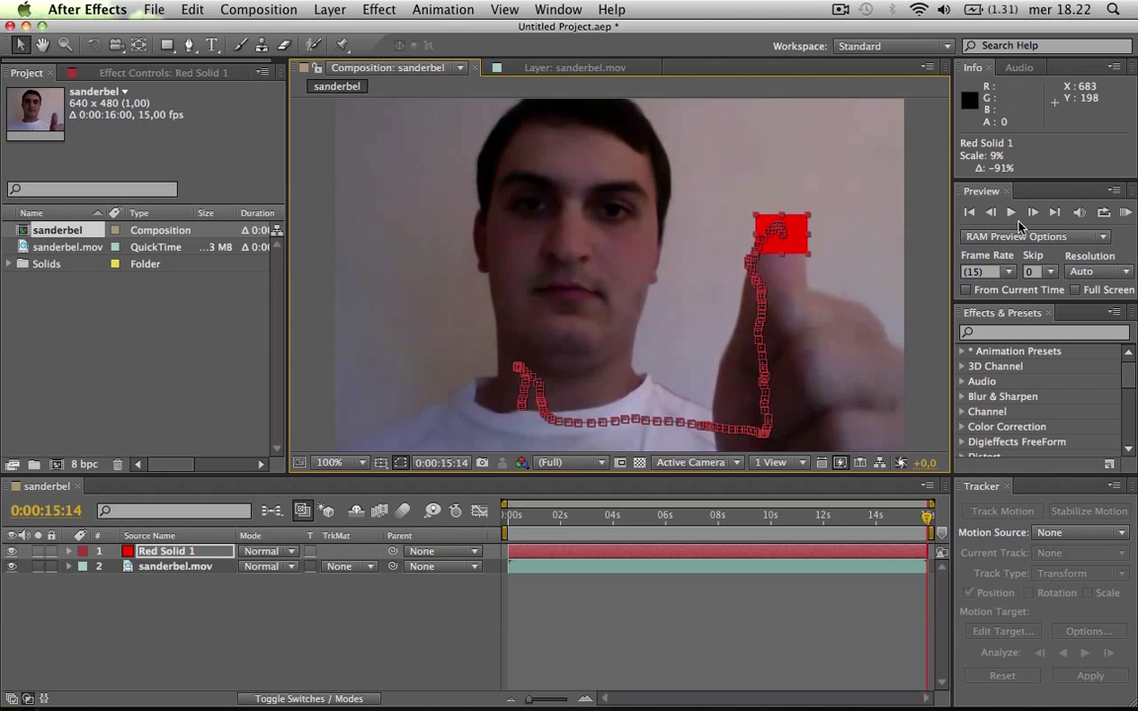
pyautogui.click(1012, 212)
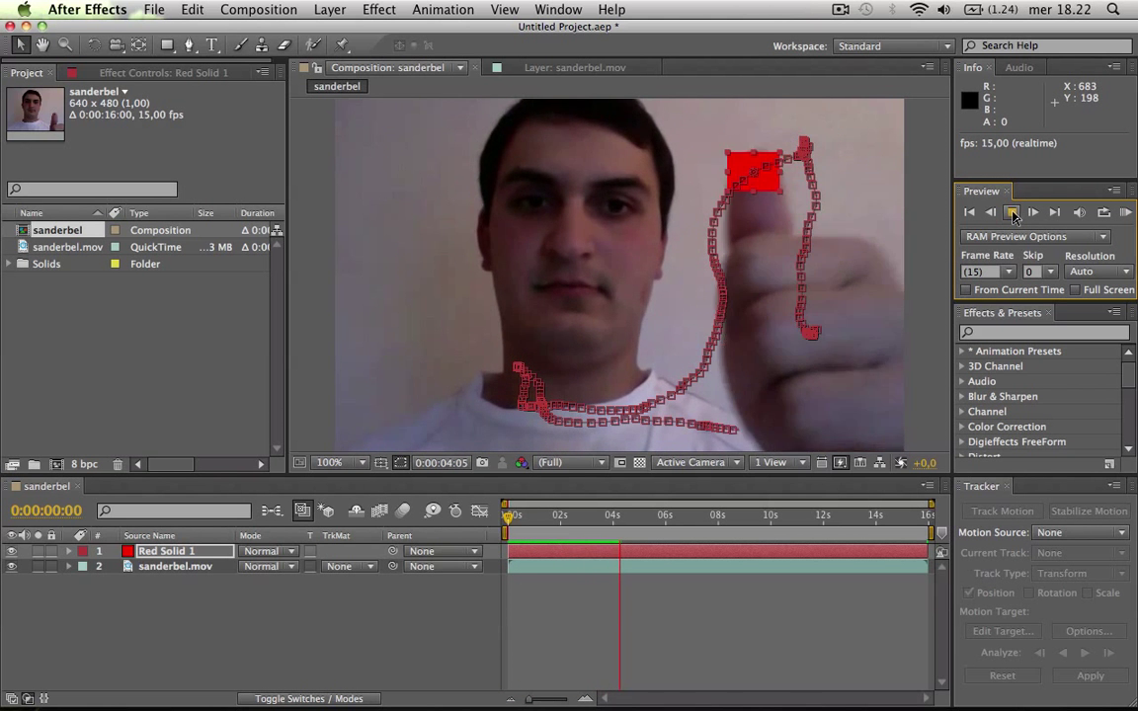
# Reveal Red Solid 1's Transform > Position keyframes and copy all 240 of them.
pyautogui.click(406, 315)
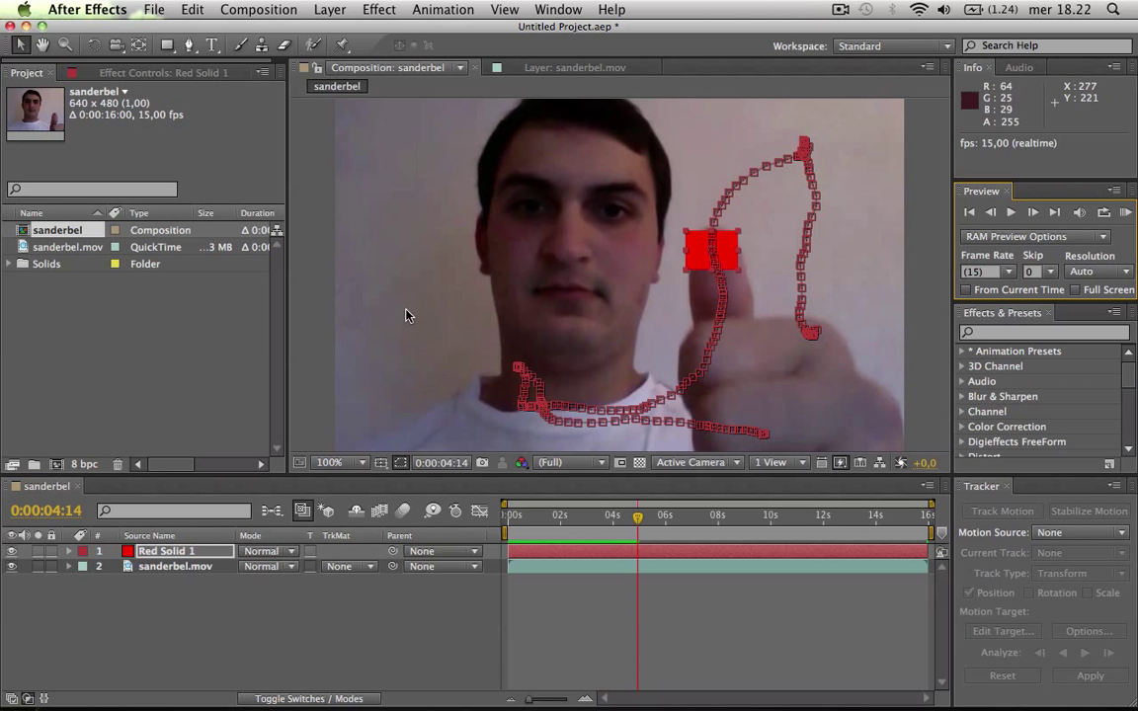
pyautogui.click(149, 557)
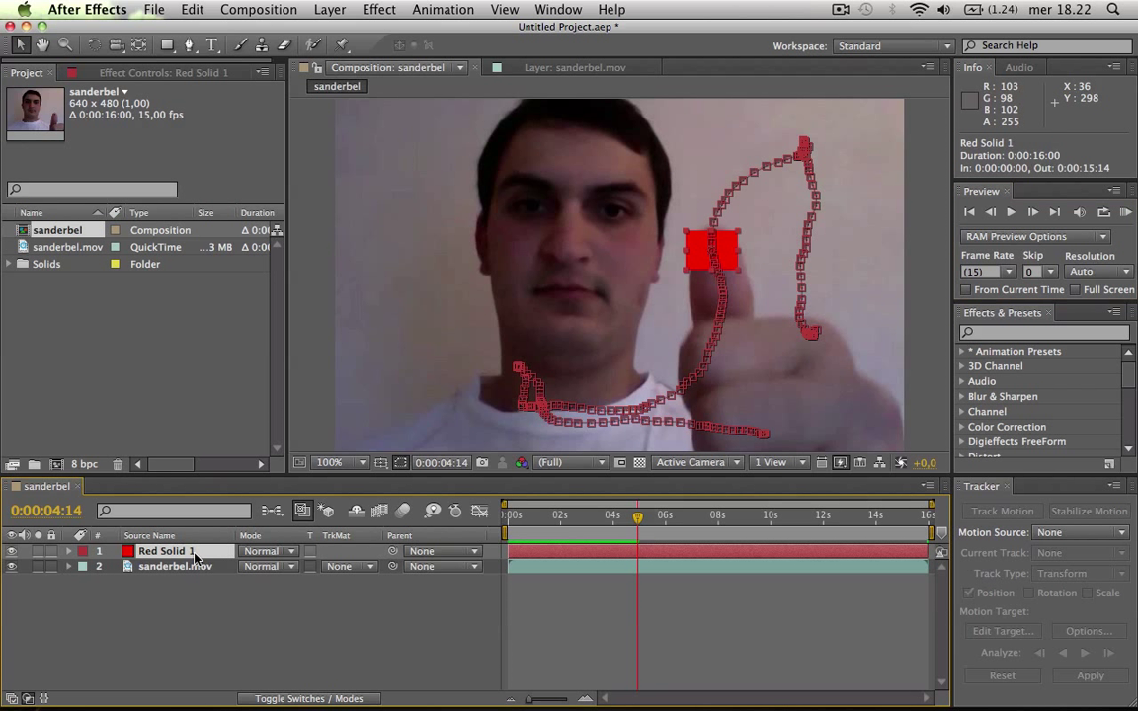
pyautogui.click(67, 552)
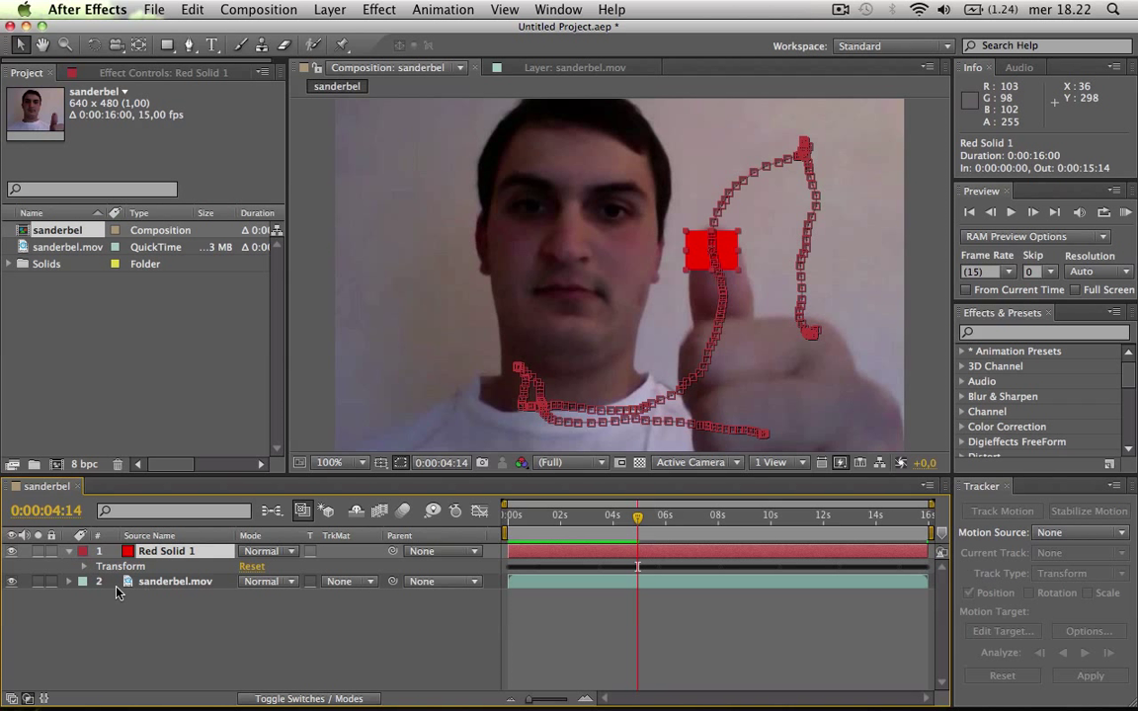
pyautogui.click(83, 567)
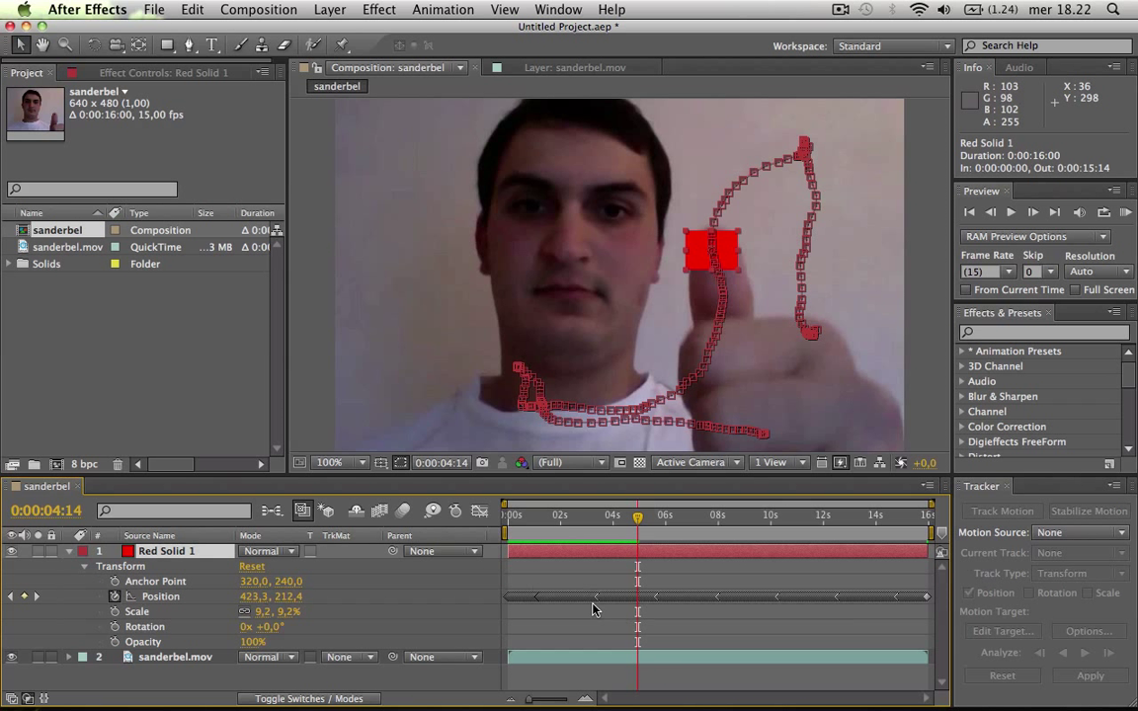
pyautogui.click(150, 598)
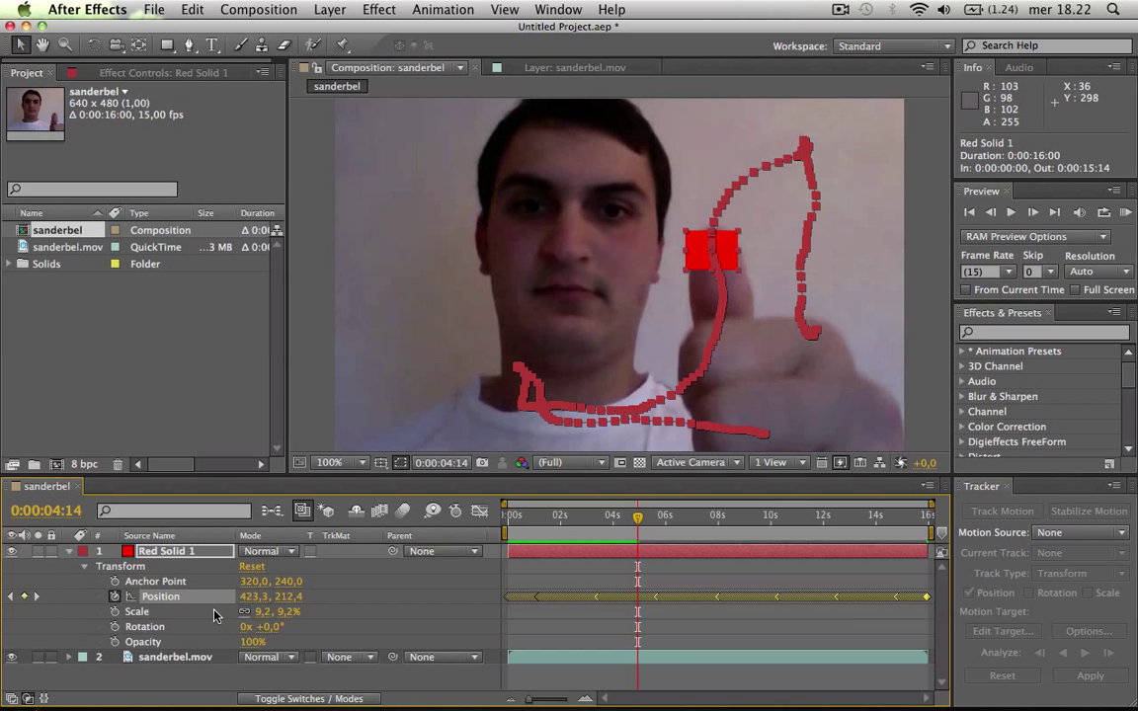
pyautogui.press('super+c')
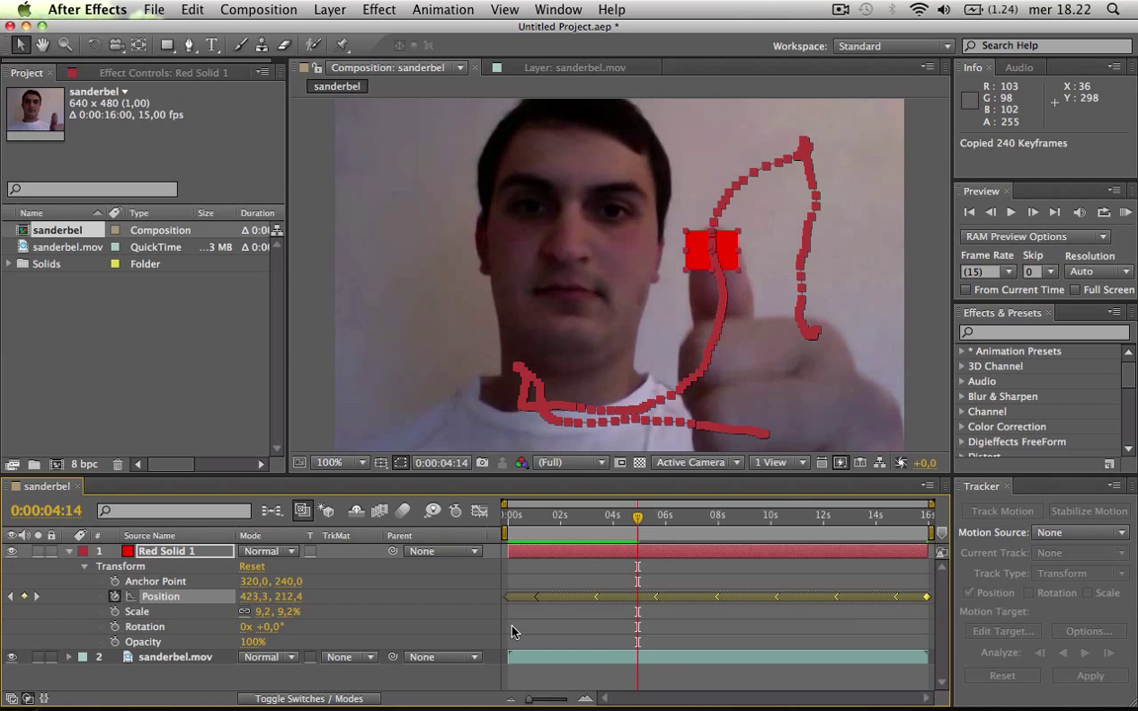
# In particleIllusion, place a Star Trail 2 emitter near the stage centre.
pyautogui.moveTo(469, 692)
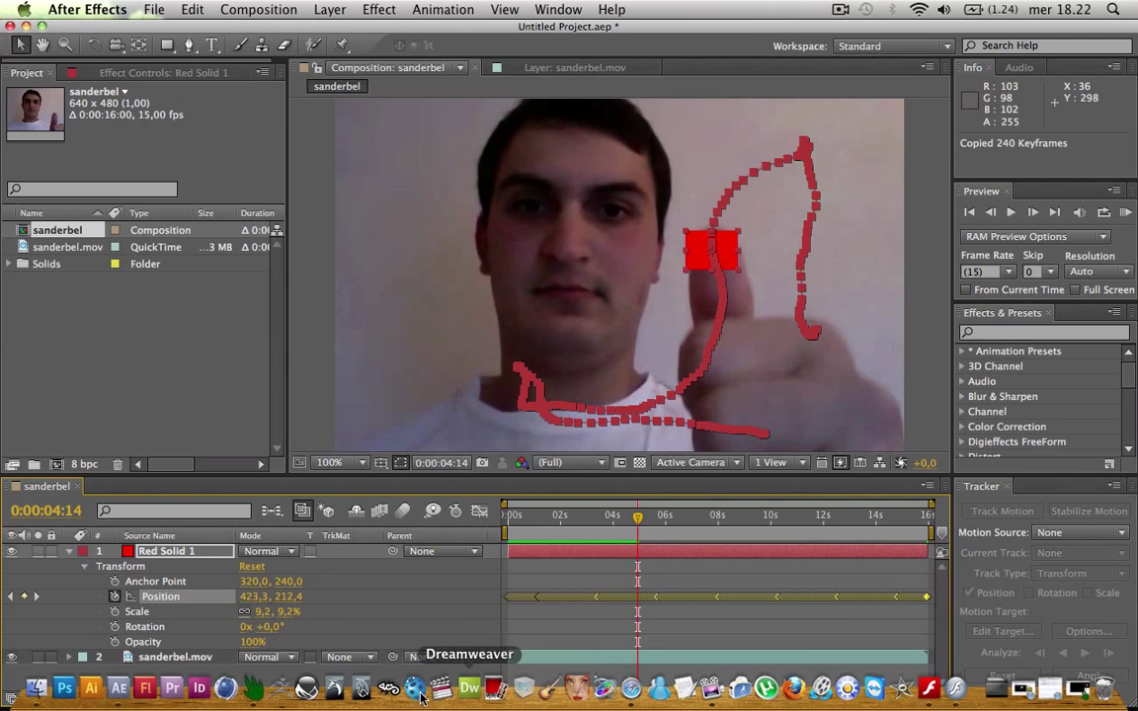
pyautogui.click(254, 691)
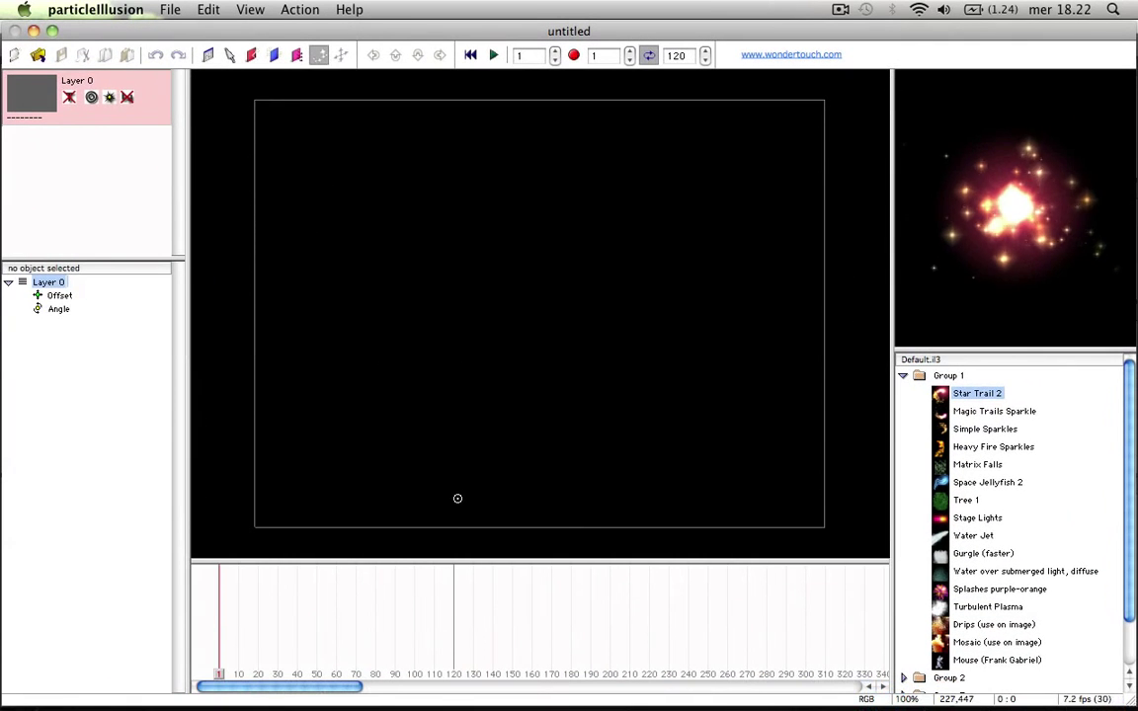
pyautogui.click(502, 286)
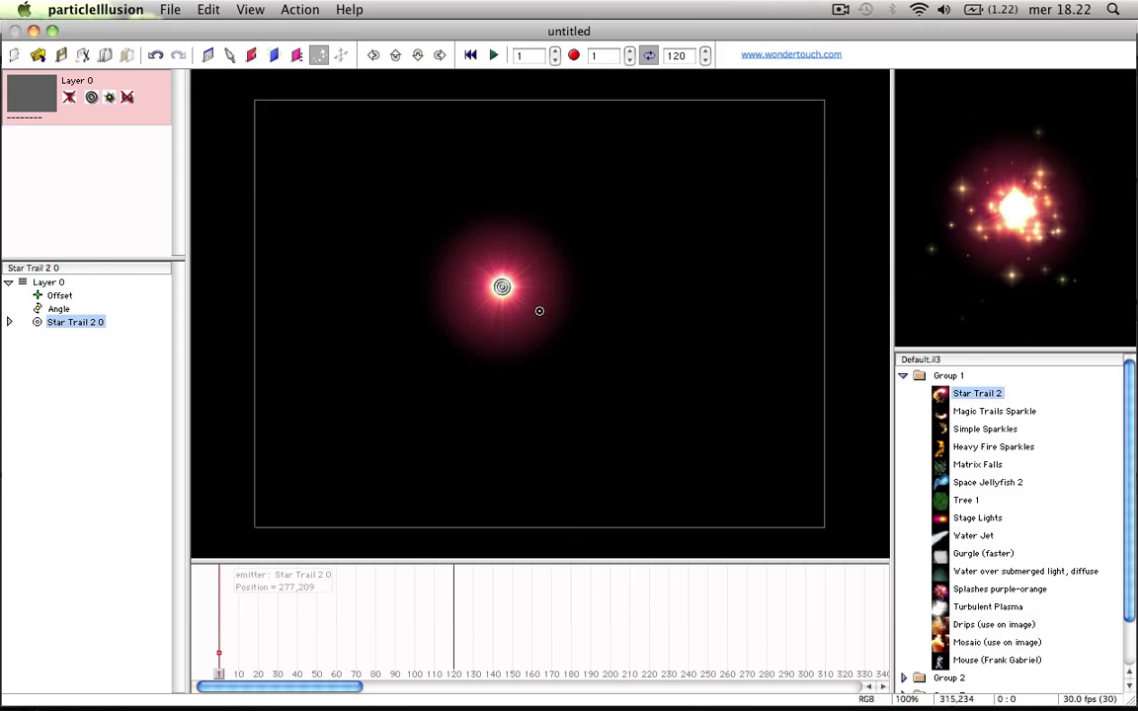
# Try importing After Effects clipboard position data into the emitter; dismiss the empty-clipboard message.
pyautogui.rightClick(72, 320)
pyautogui.moveTo(158, 435)
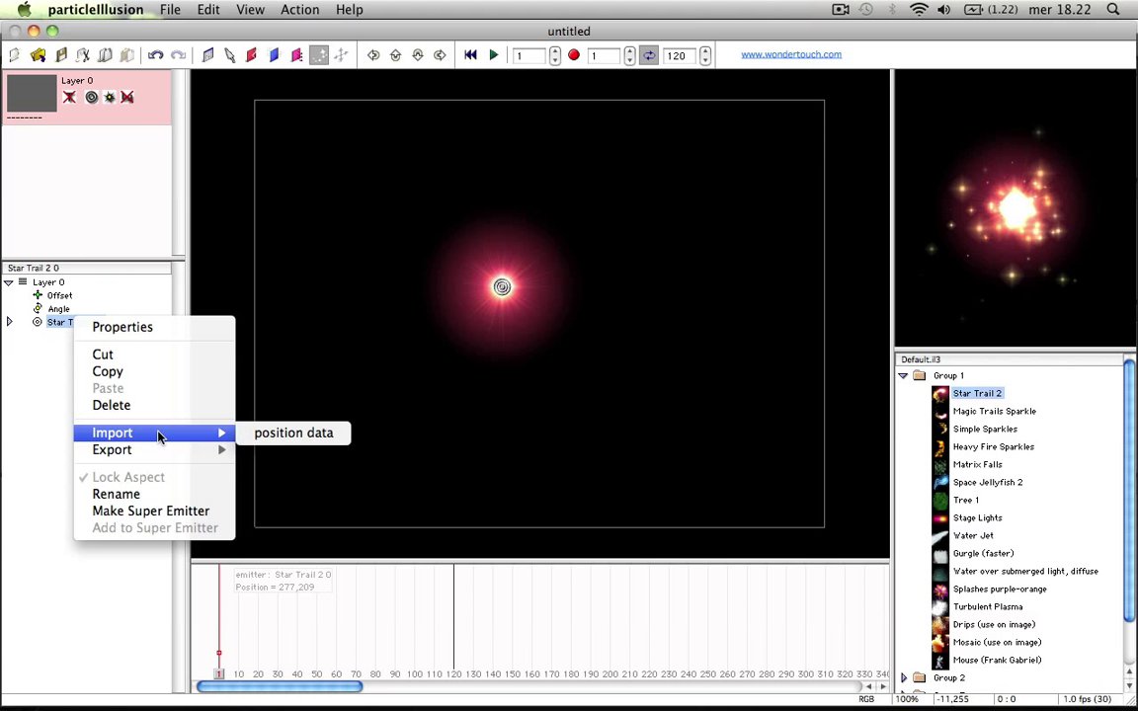
pyautogui.click(336, 435)
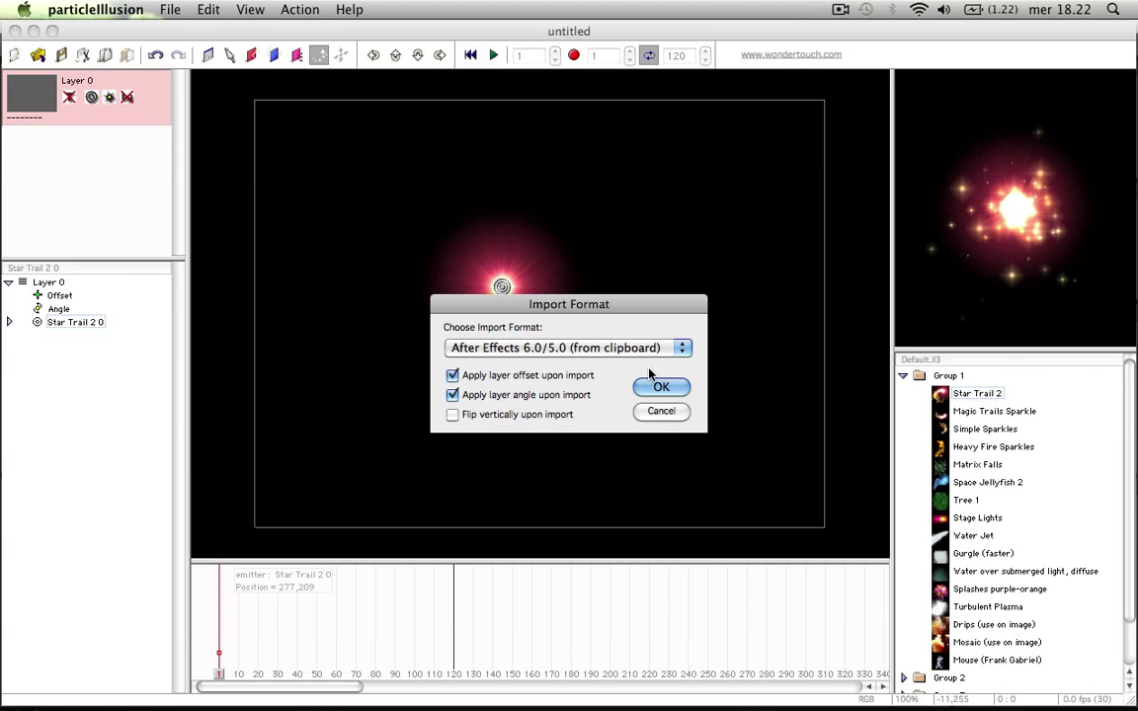
pyautogui.click(660, 386)
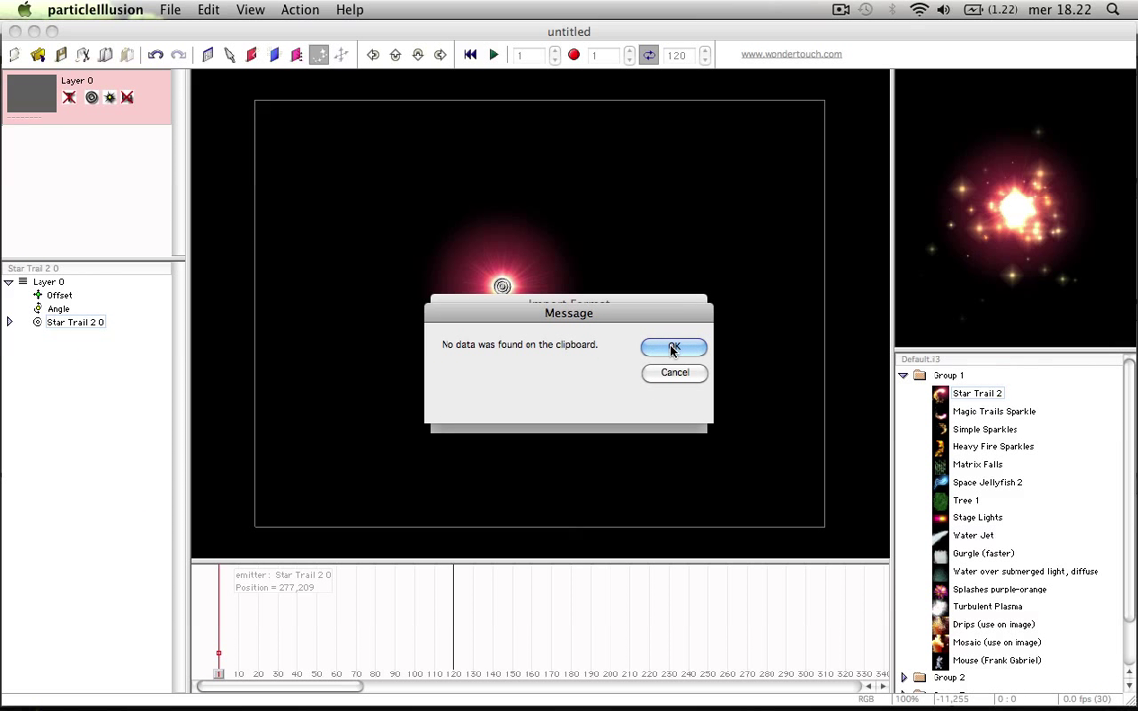
pyautogui.click(672, 348)
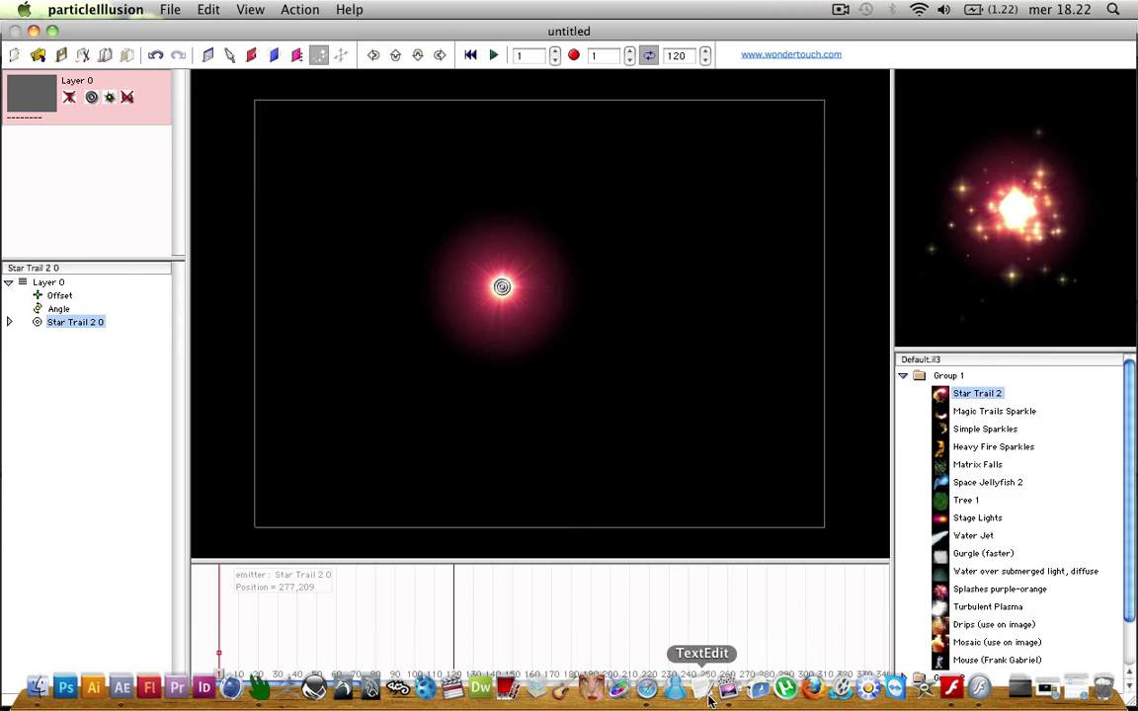
# Paste the copied keyframe data into a new TextEdit document and scroll up to its header.
pyautogui.click(702, 692)
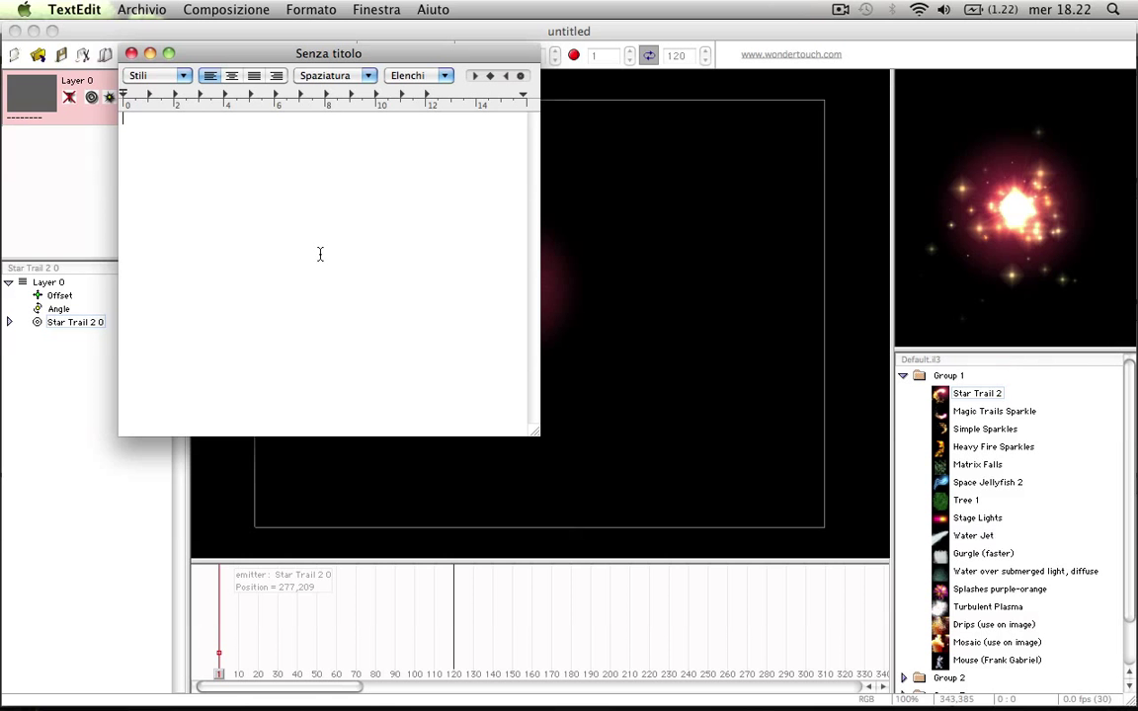
pyautogui.press('super+v')
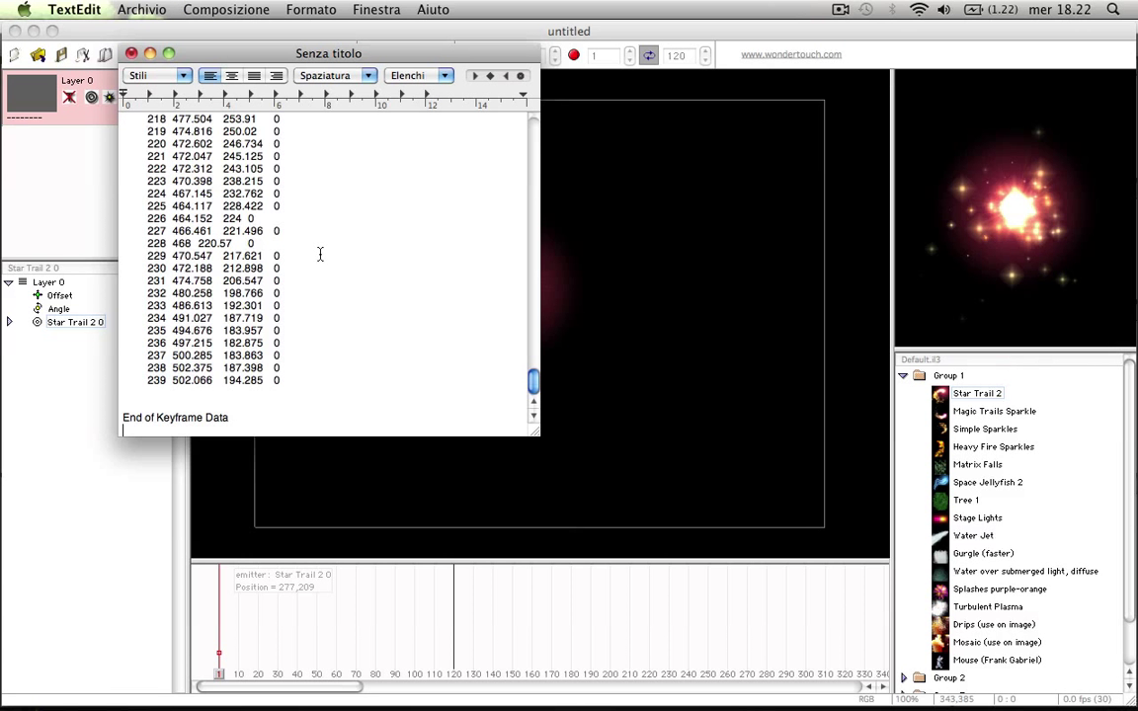
pyautogui.scroll(5, 322, 268)
pyautogui.scroll(10, 322, 272)
pyautogui.scroll(10, 322, 272)
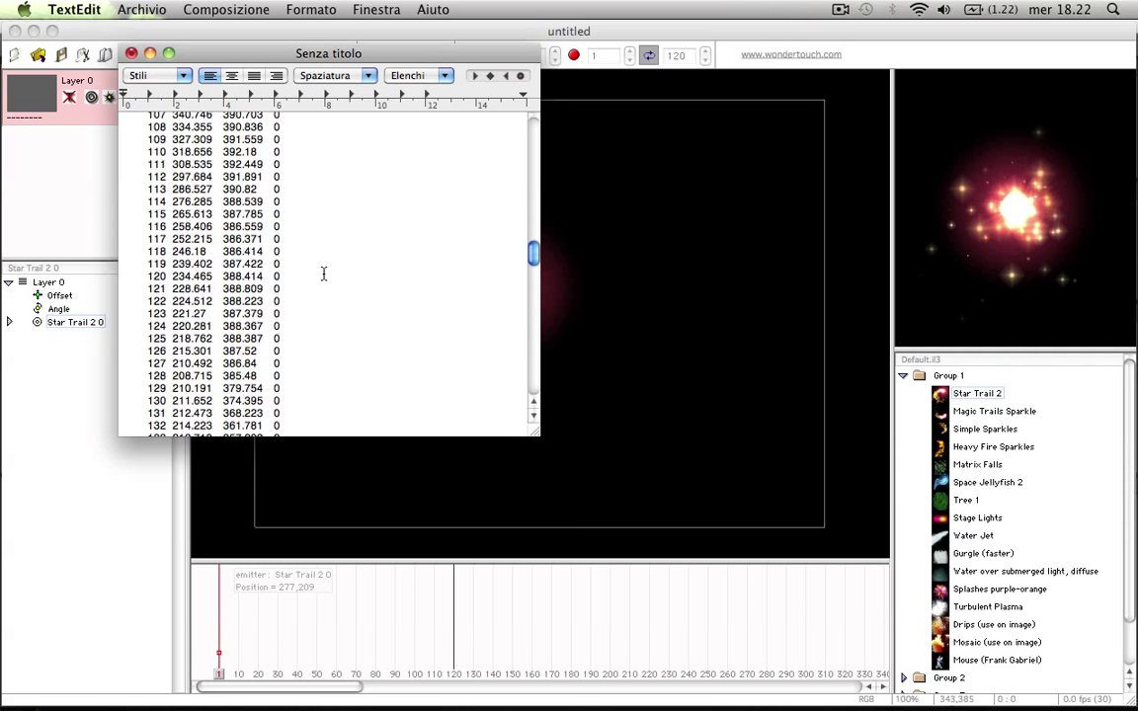
pyautogui.scroll(10, 322, 272)
pyautogui.scroll(6, 286, 297)
pyautogui.scroll(8, 293, 300)
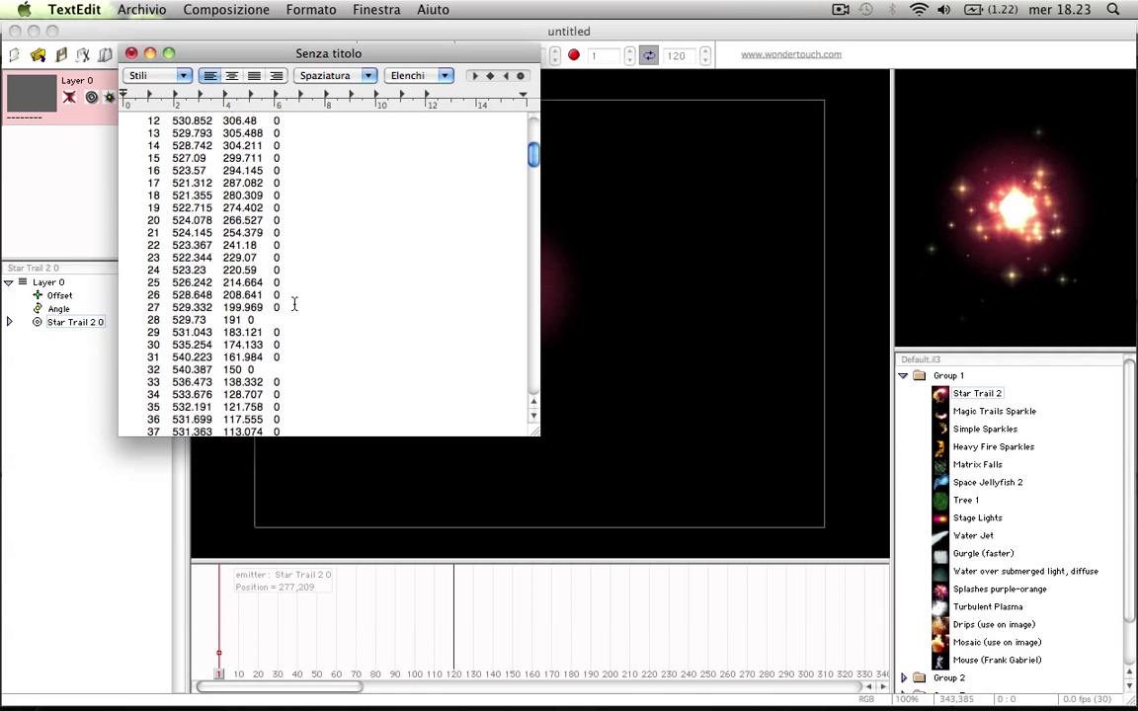
pyautogui.scroll(5, 293, 305)
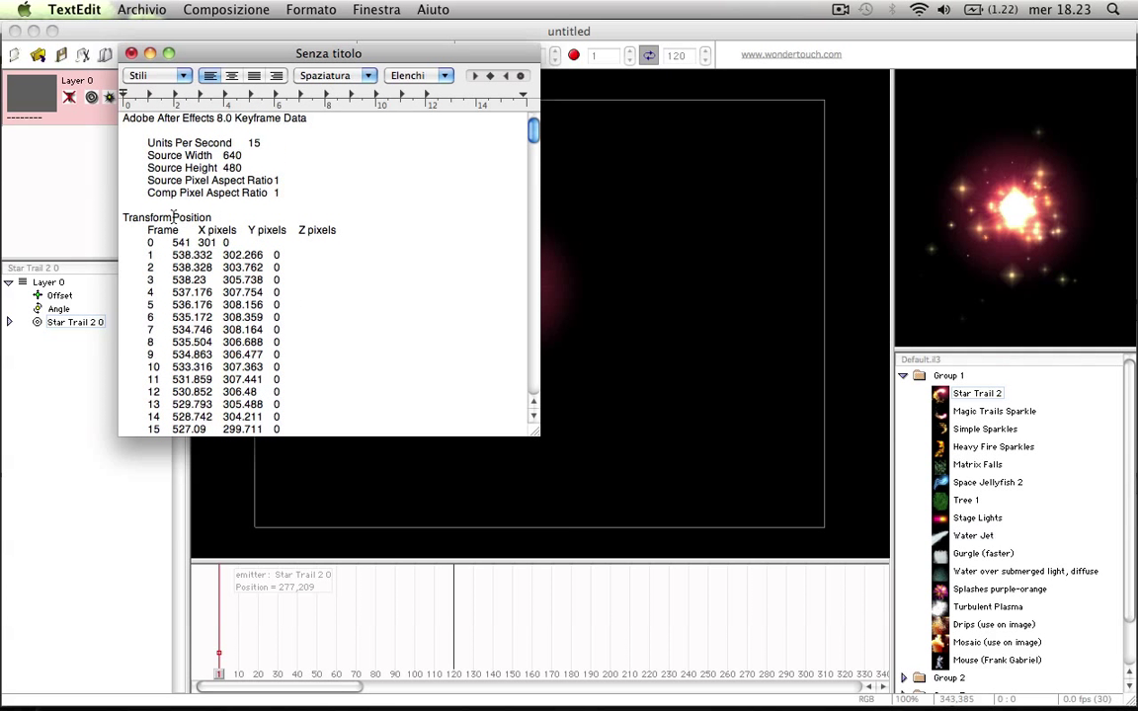
# Change the header from 'Transform Position' to 'Position', copy all the text, and close without saving.
pyautogui.moveTo(173, 217); pyautogui.dragTo(121, 218)
pyautogui.press('BackSpace')
pyautogui.press('super+a')
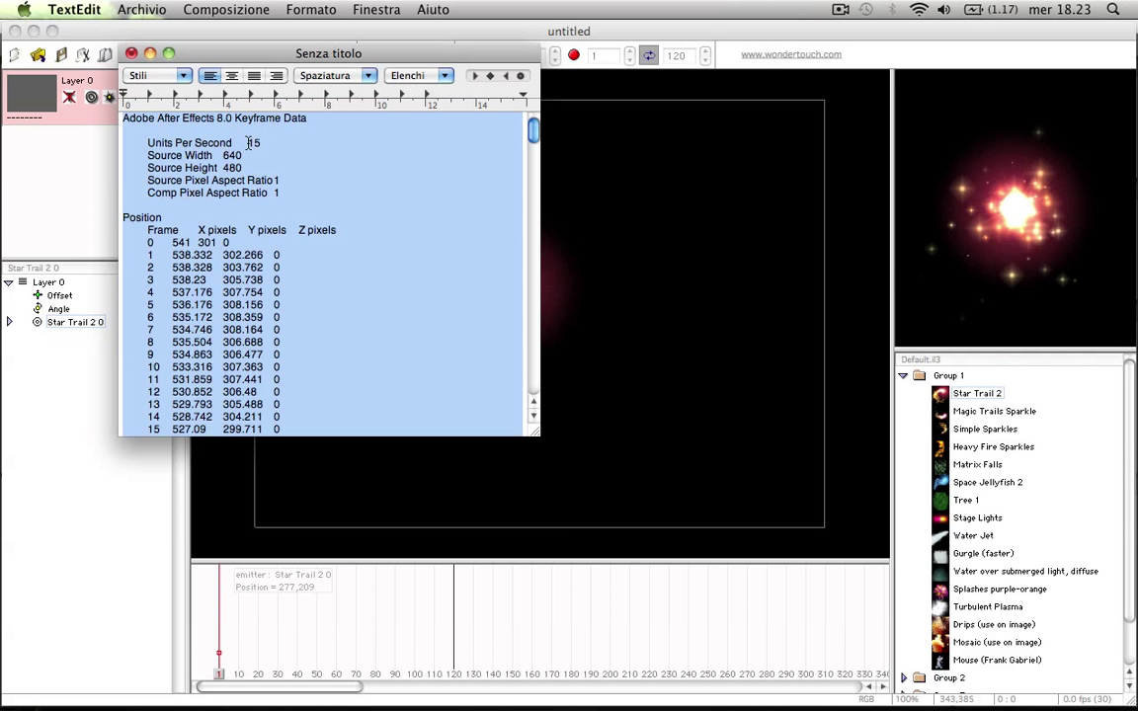
pyautogui.click(130, 55)
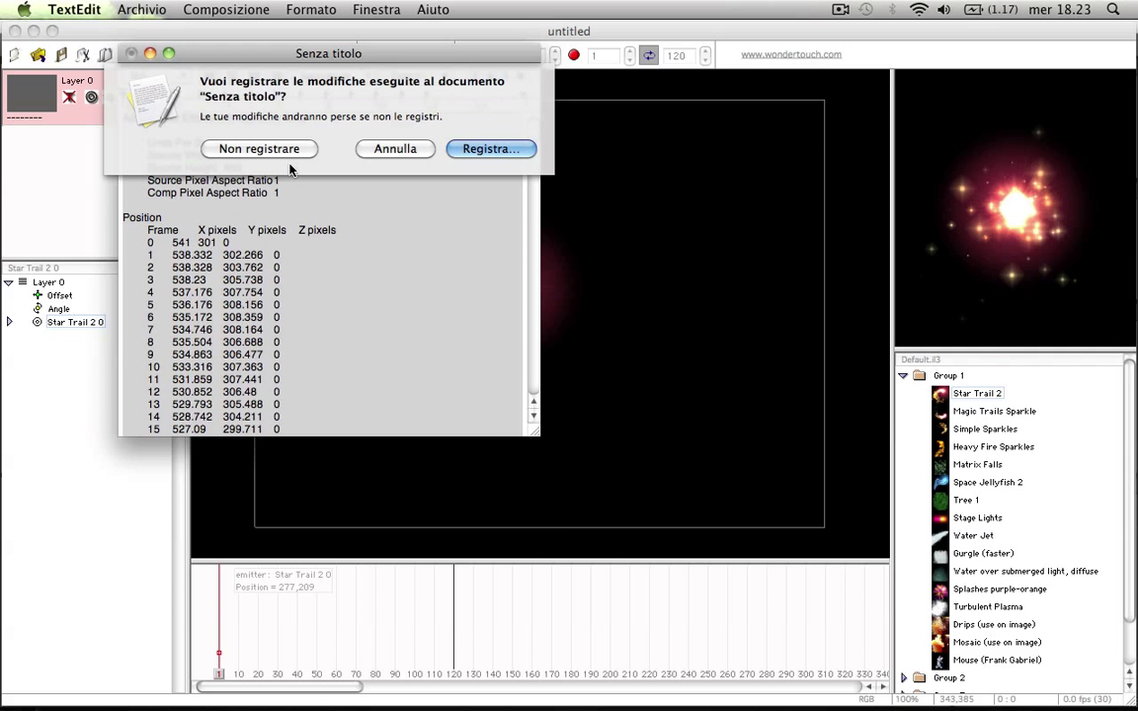
pyautogui.click(295, 154)
pyautogui.click(96, 321)
# Import the clipboard position data onto Star Trail 2 0 in After Effects 6.0/5.0 format.
pyautogui.rightClick(85, 321)
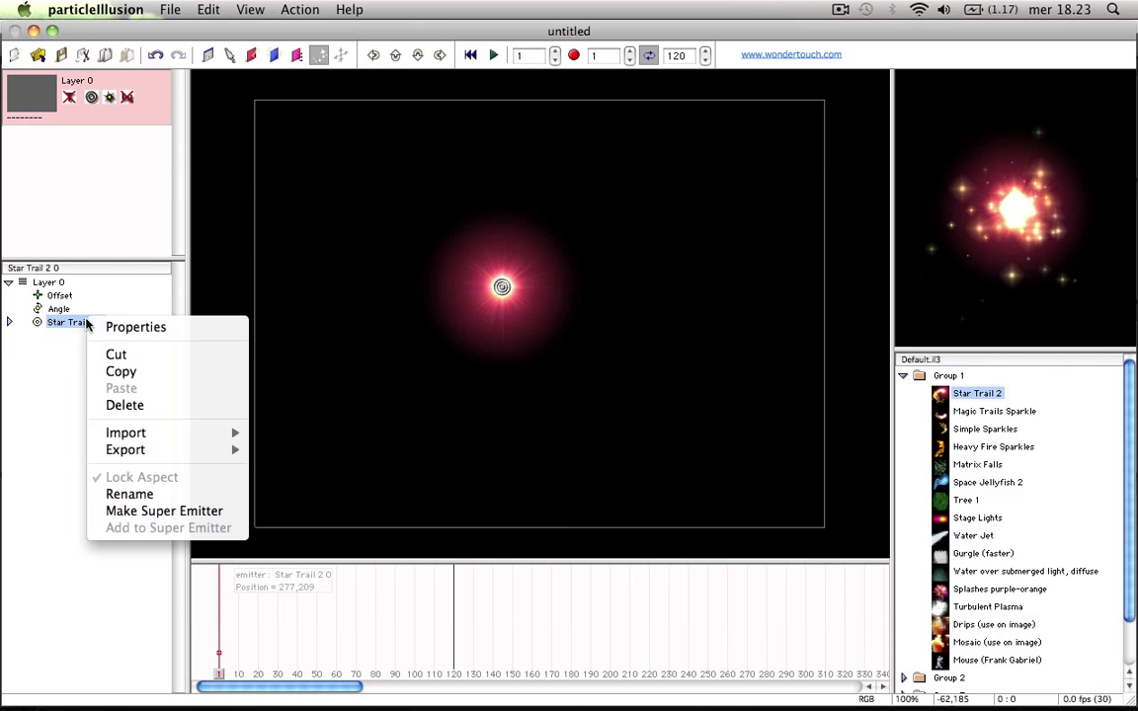
pyautogui.moveTo(227, 432)
pyautogui.click(289, 433)
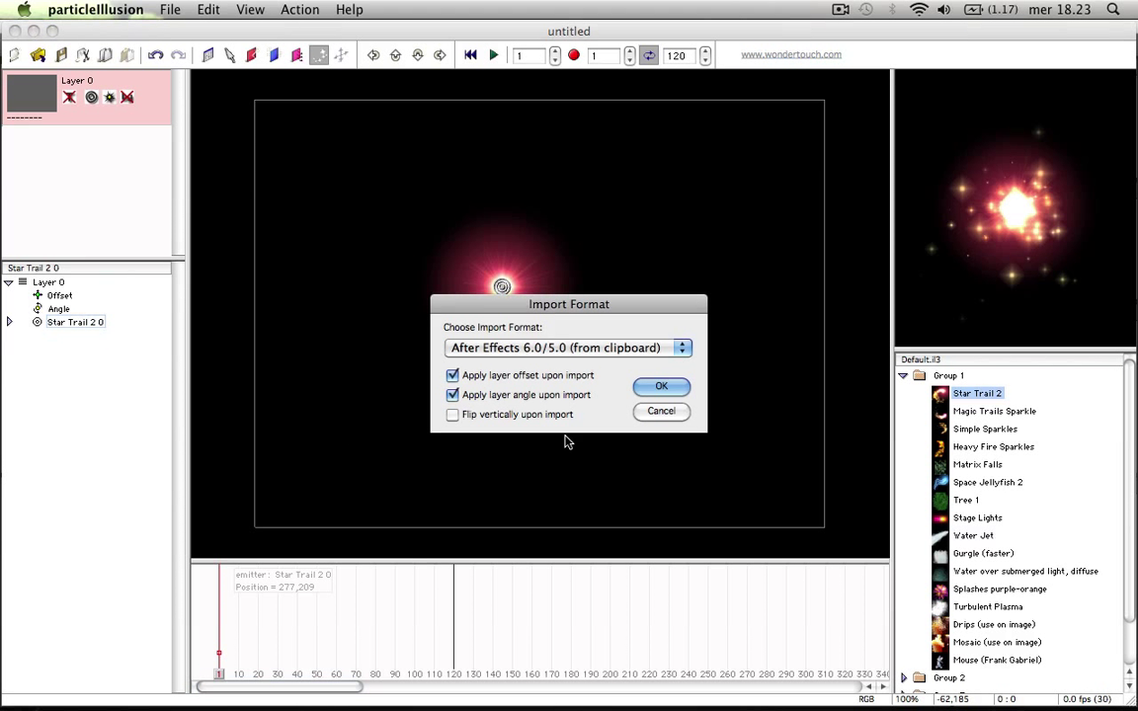
pyautogui.click(521, 351)
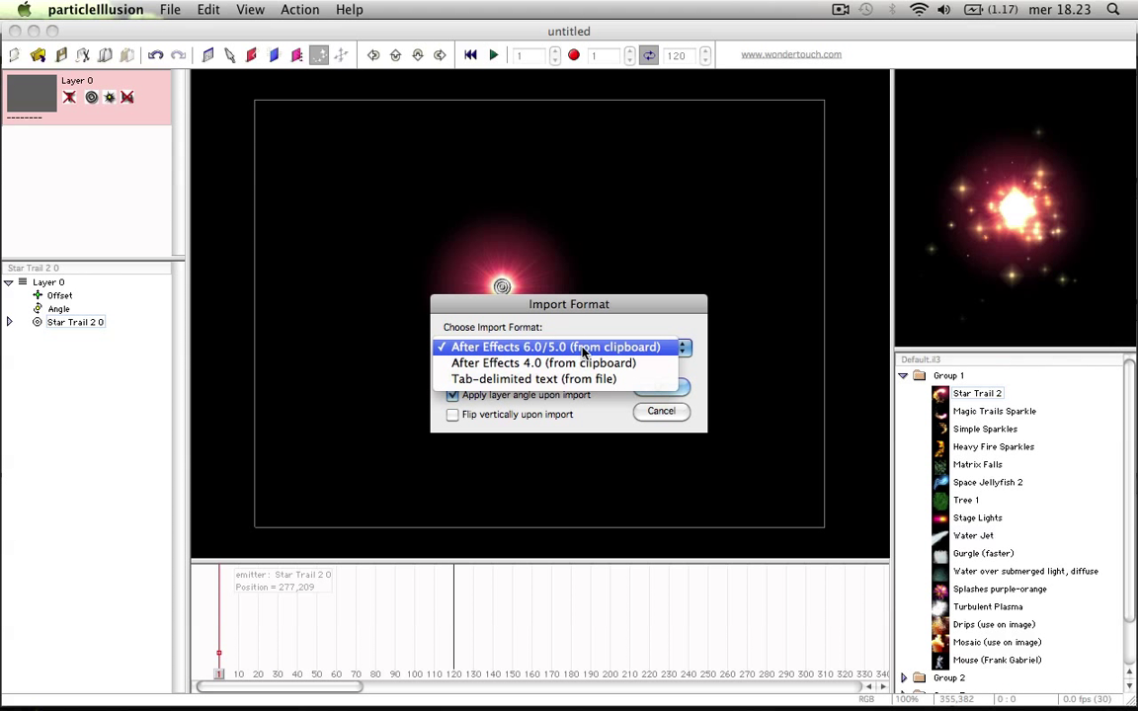
pyautogui.click(533, 347)
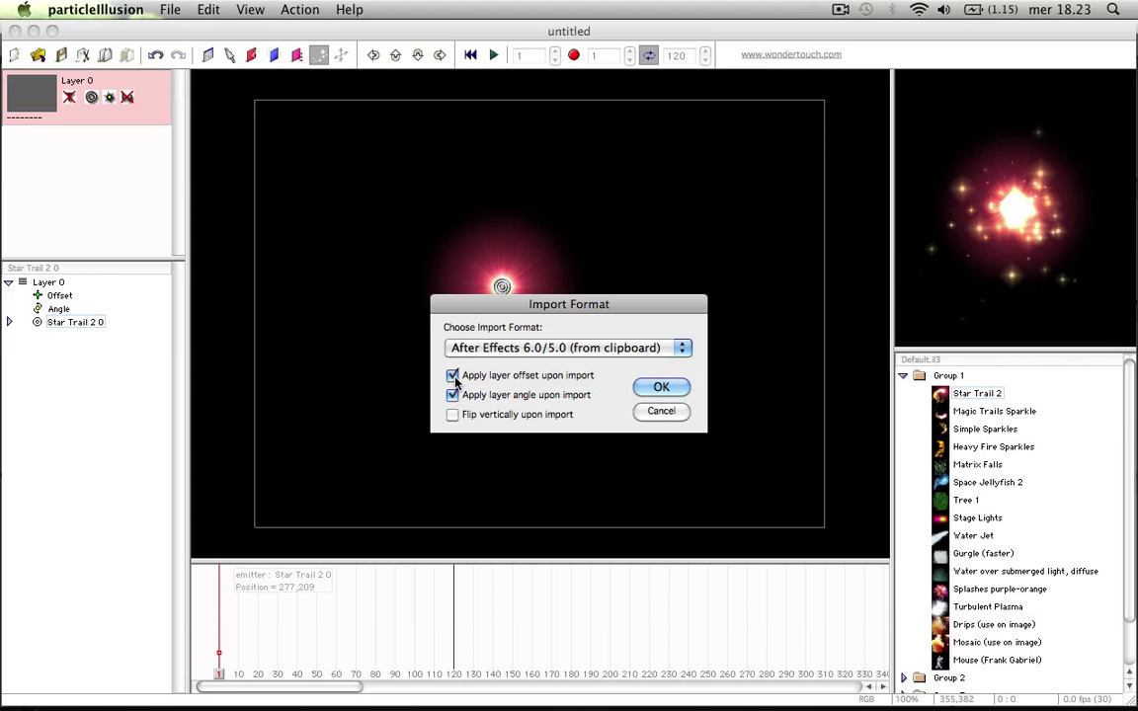
pyautogui.click(661, 389)
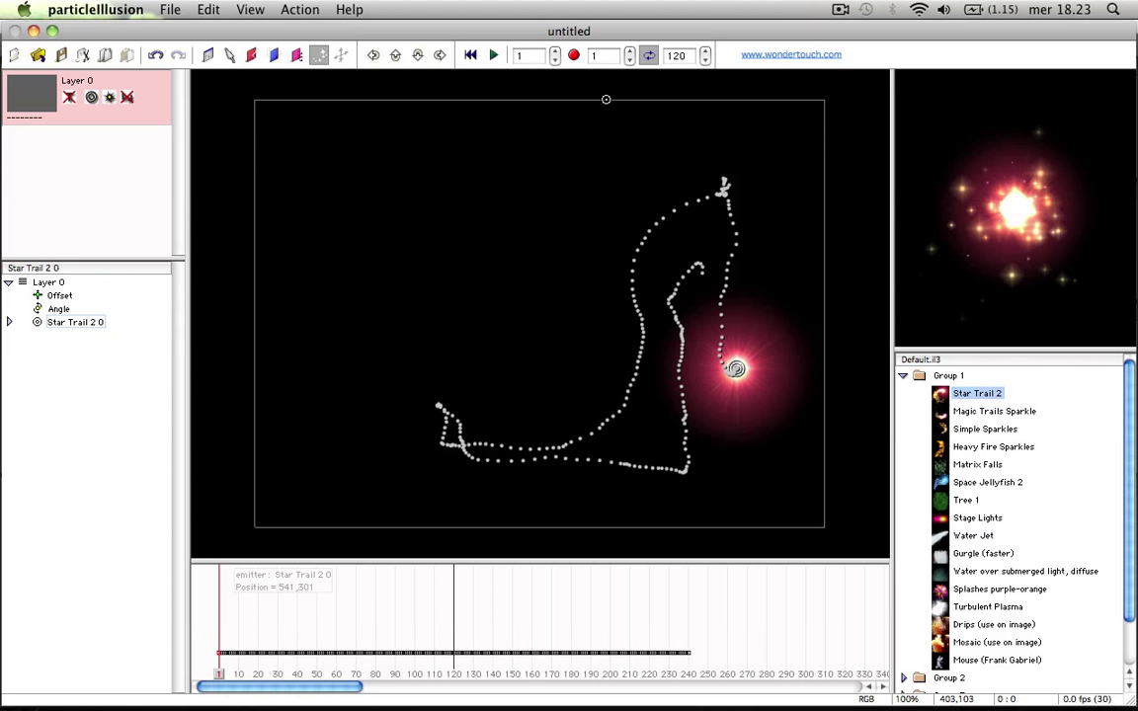
# Play and scrub the particle animation to check the emitter's imported path.
pyautogui.click(492, 56)
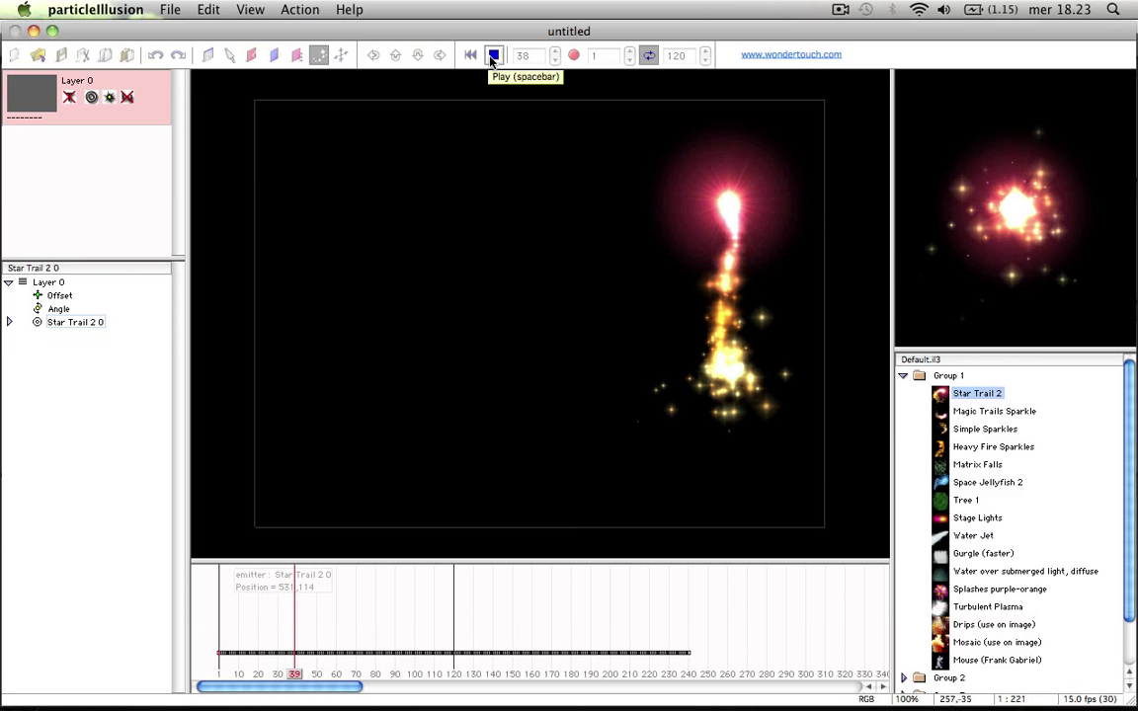
pyautogui.click(492, 57)
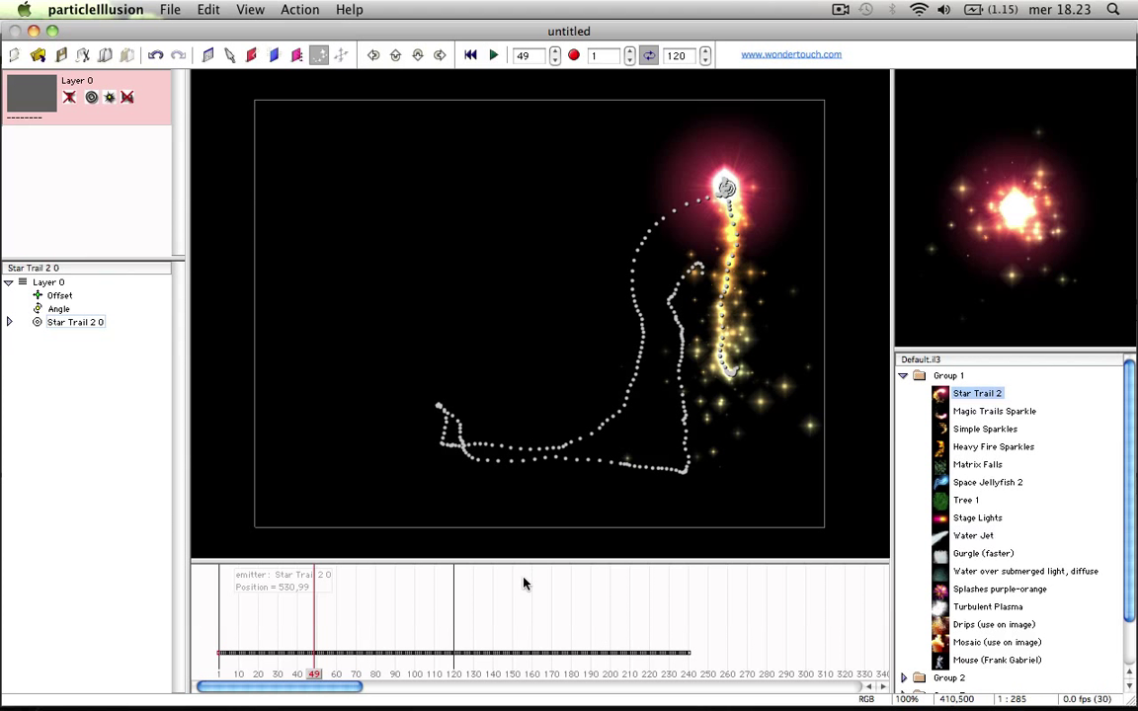
pyautogui.moveTo(310, 675); pyautogui.dragTo(691, 687)
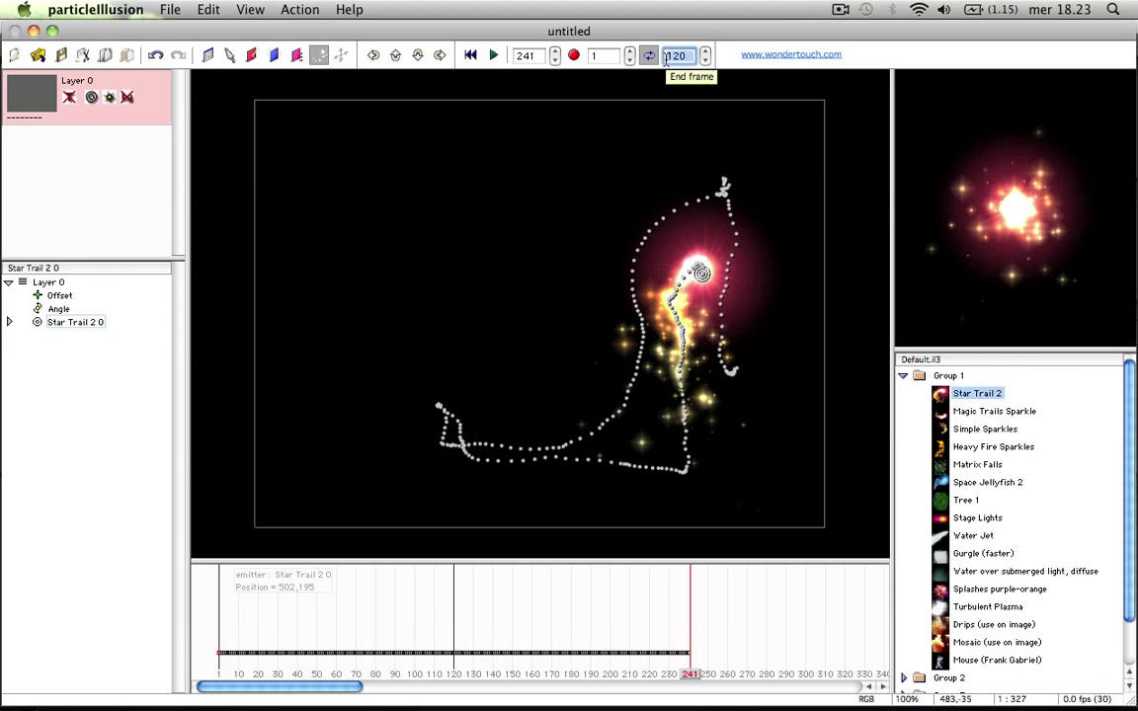
# Set the End frame to 241 and the project frame rate to 15 fps.
pyautogui.write('241')
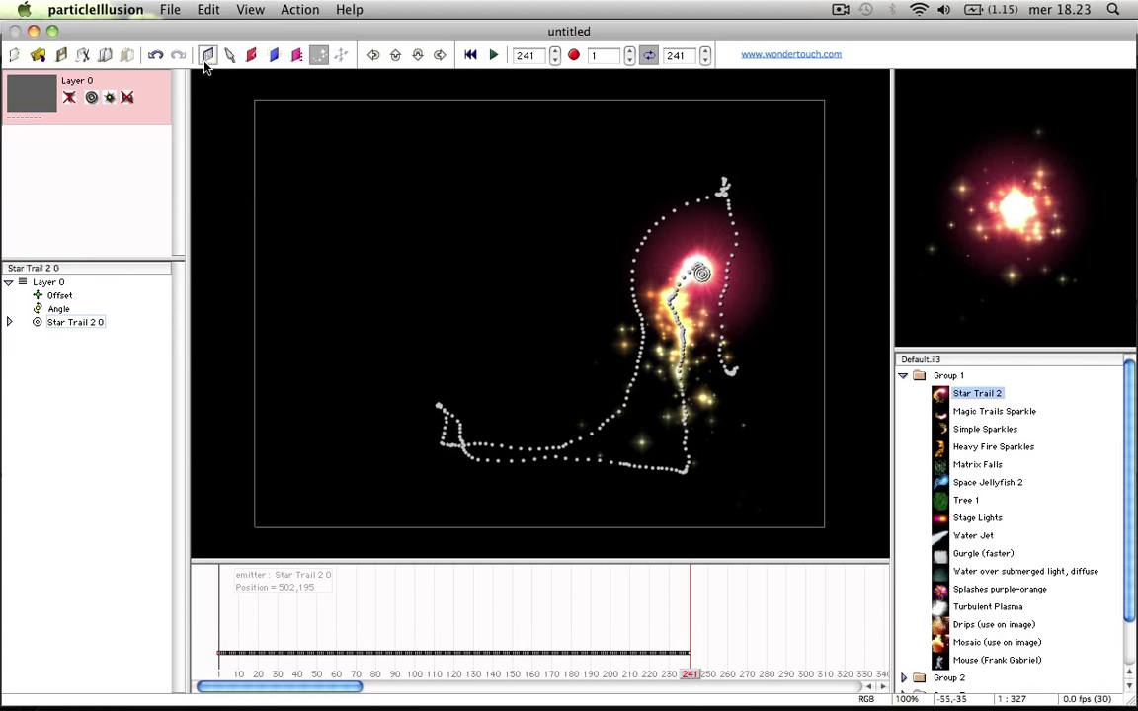
pyautogui.click(206, 57)
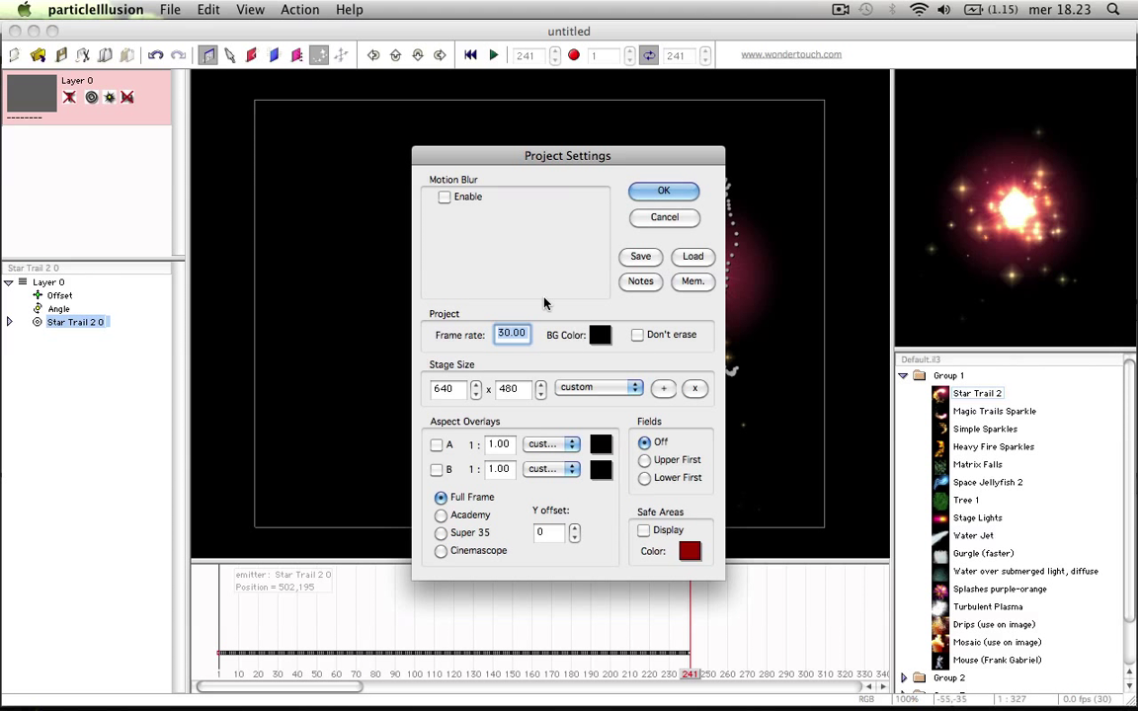
pyautogui.write('1')
pyautogui.write('5')
pyautogui.click(662, 193)
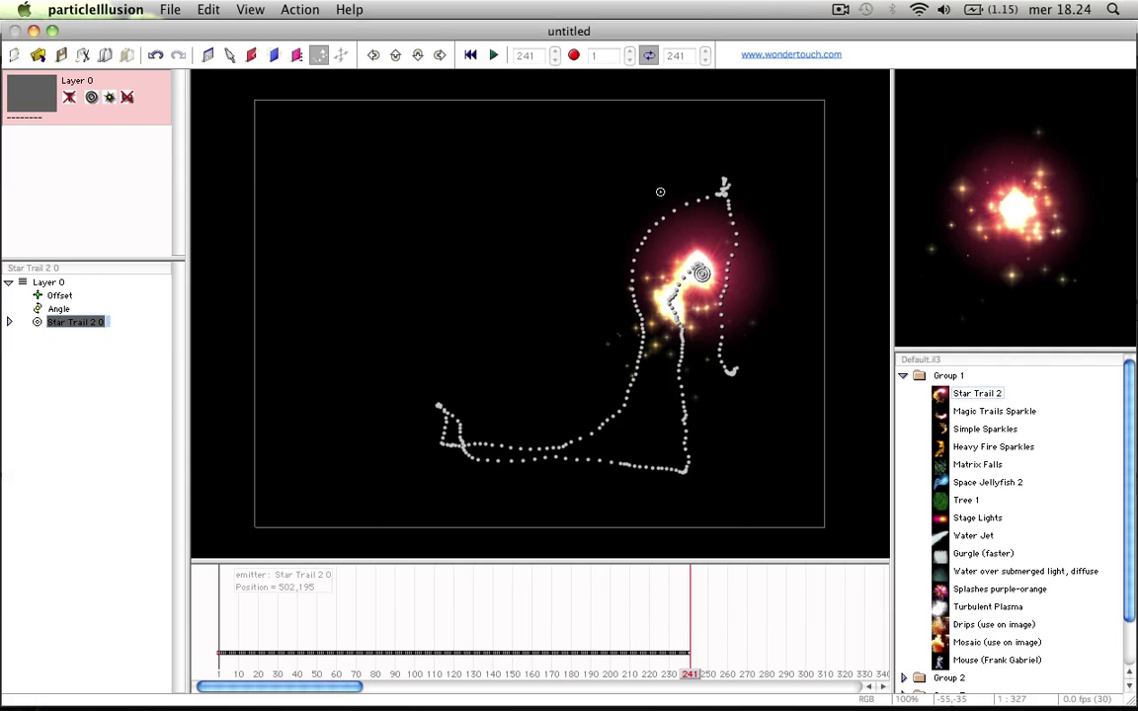
# Set the render output to a QuickTime Movie named aaa in the Scrivania (Desktop) folder.
pyautogui.click(574, 55)
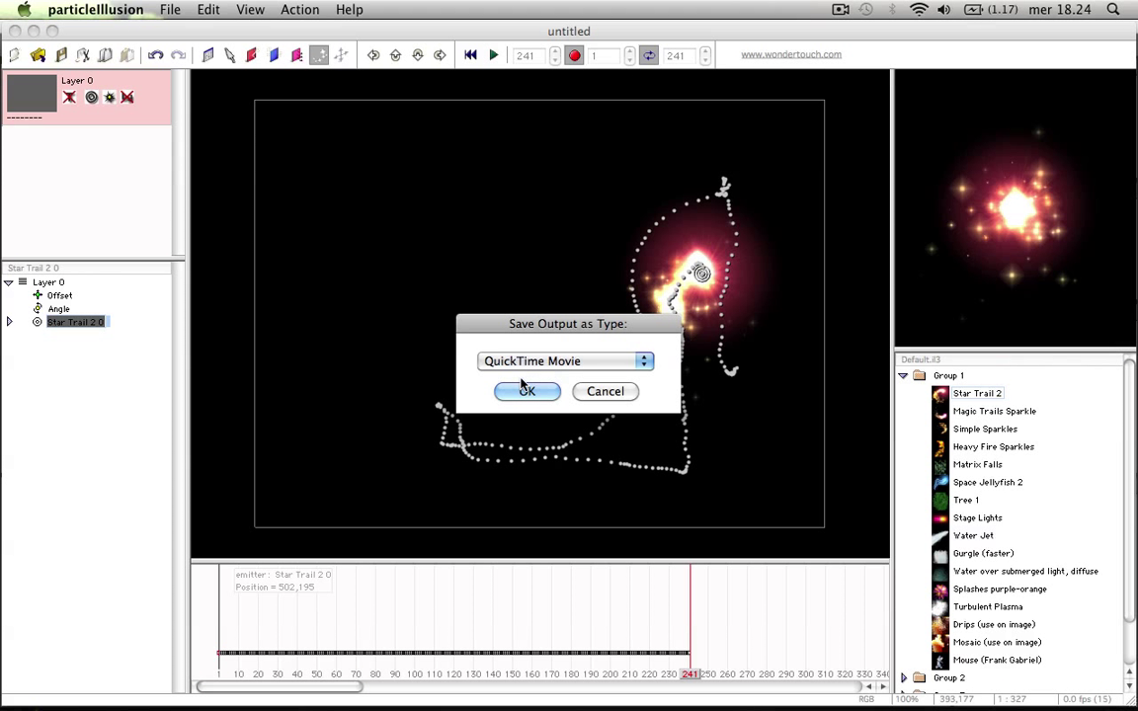
pyautogui.click(643, 360)
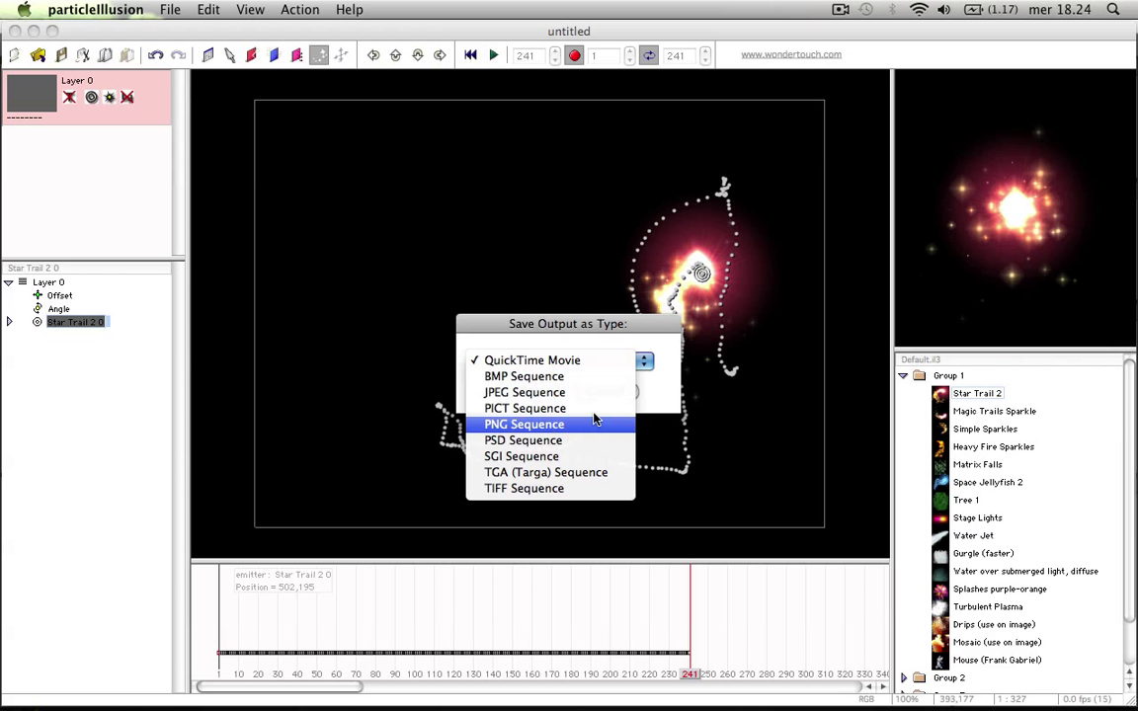
pyautogui.click(657, 449)
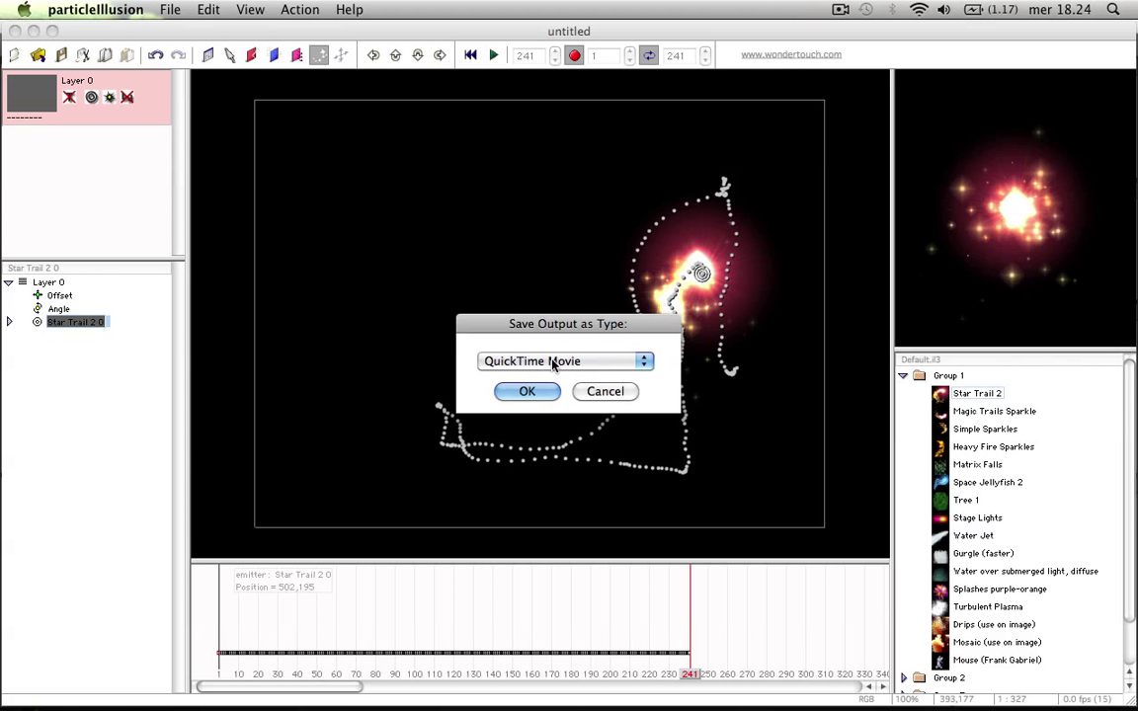
pyautogui.click(520, 393)
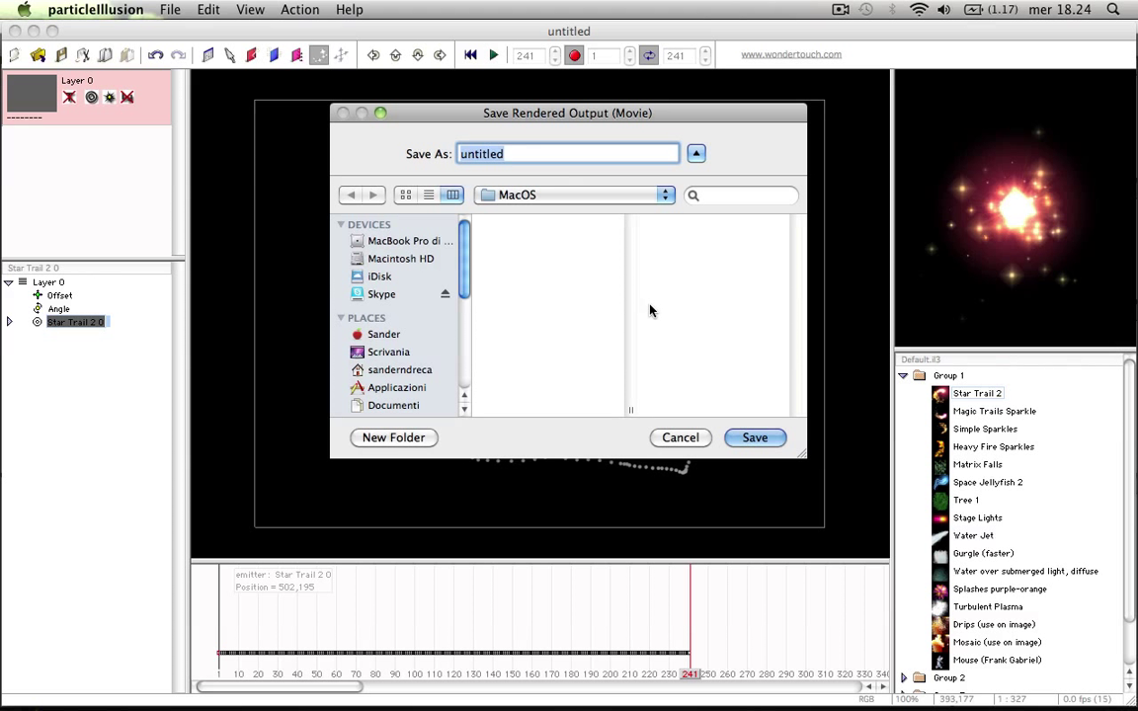
pyautogui.click(373, 353)
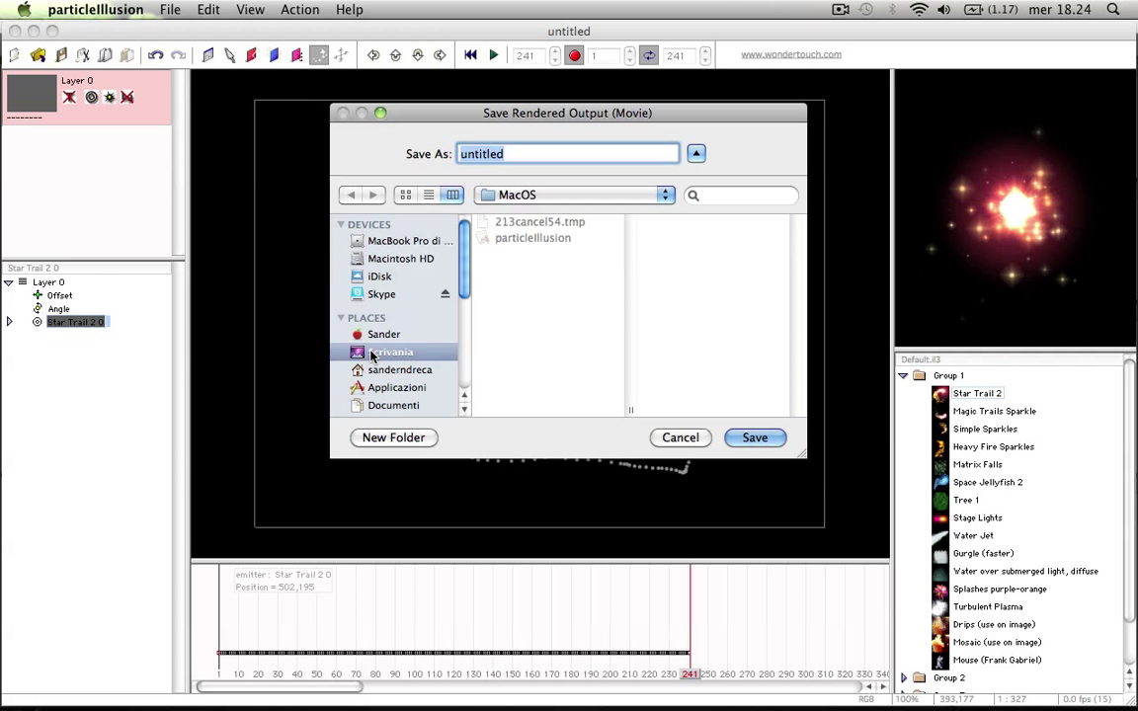
pyautogui.write('a')
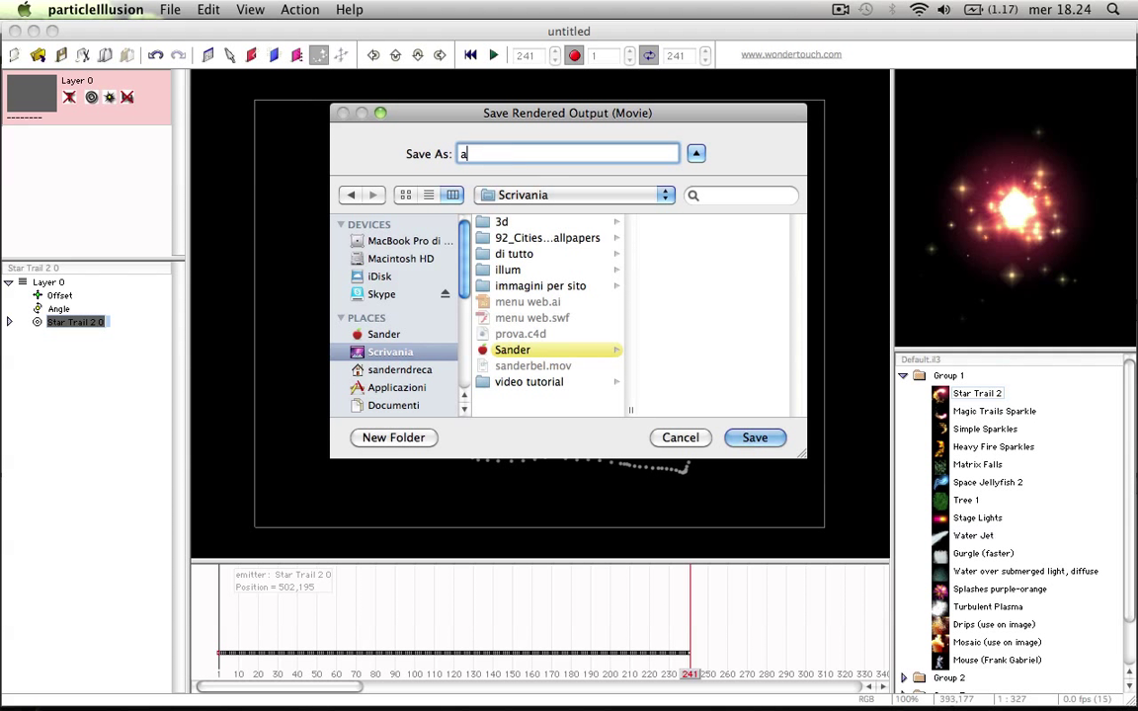
pyautogui.write('aa')
pyautogui.click(755, 438)
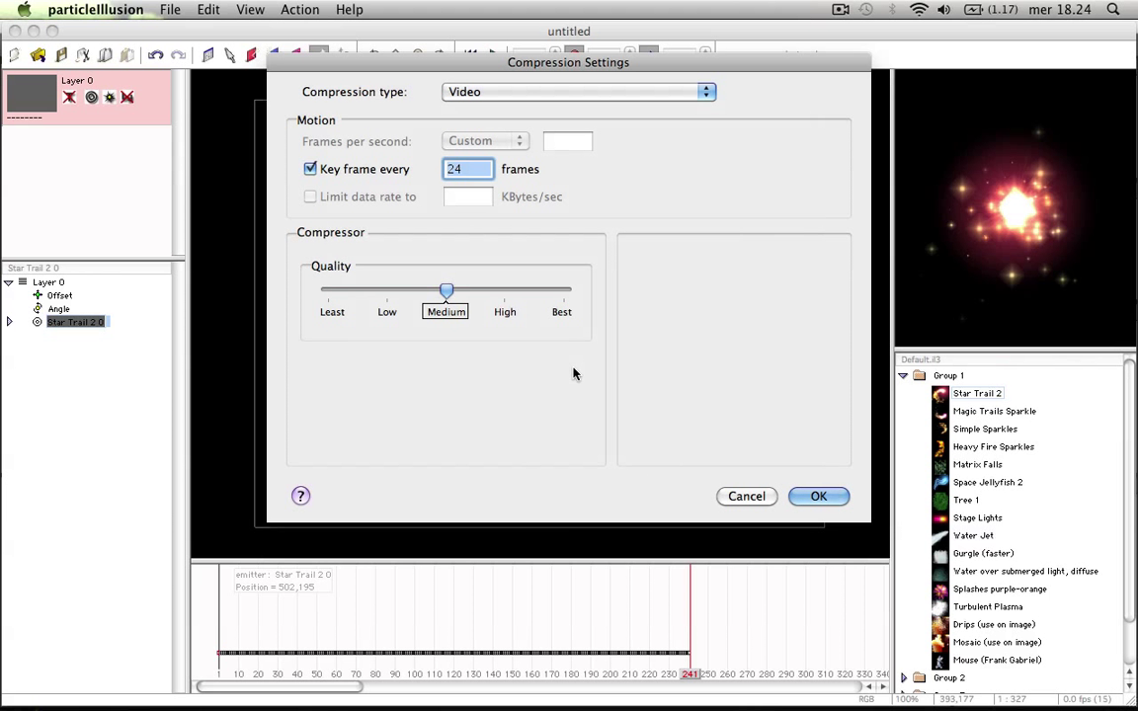
# Use PNG compression with the Best filter, End Frame 241 and Save Alpha, then render.
pyautogui.click(604, 91)
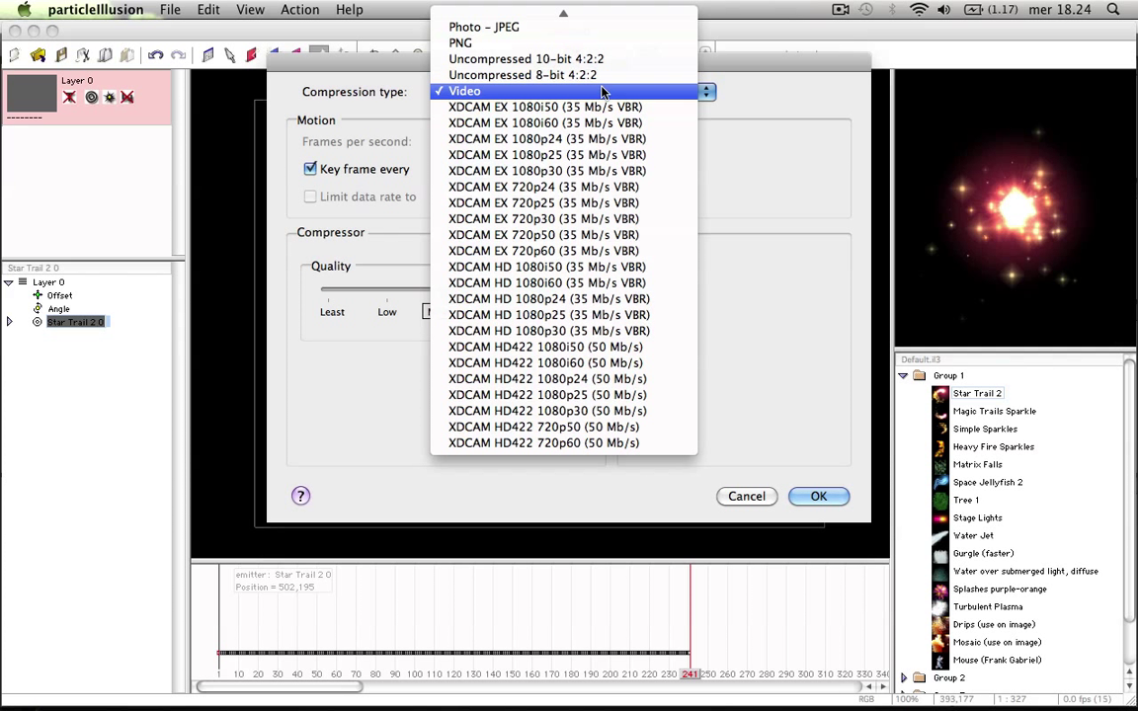
pyautogui.click(497, 45)
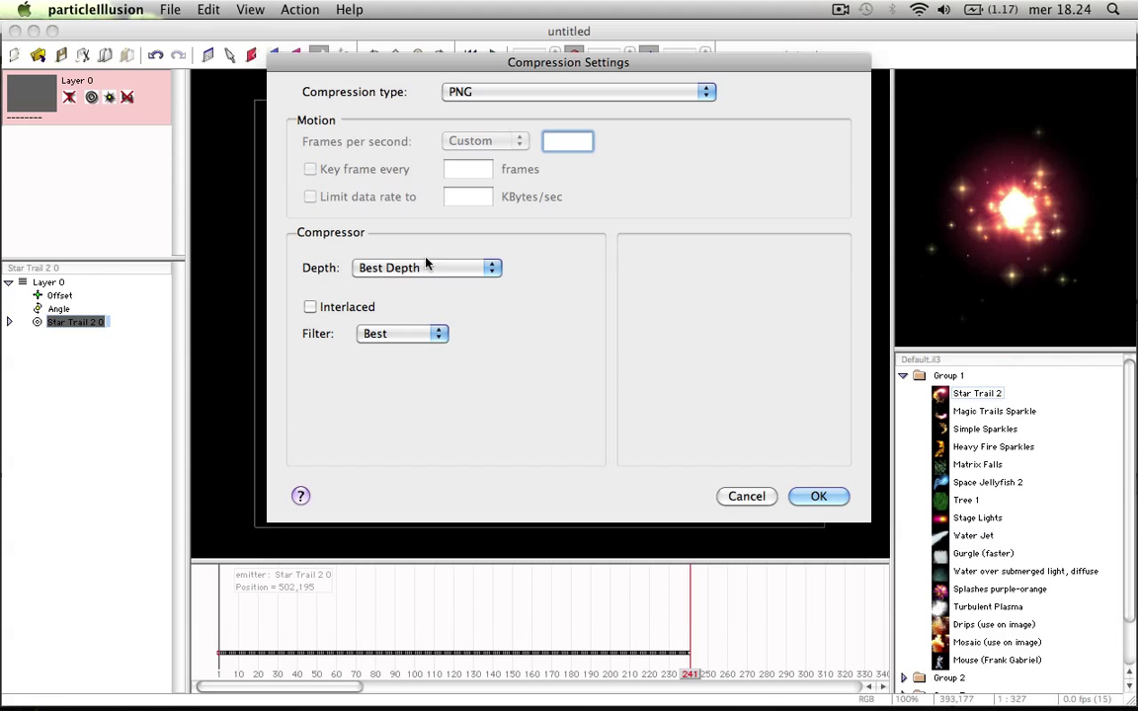
pyautogui.click(396, 333)
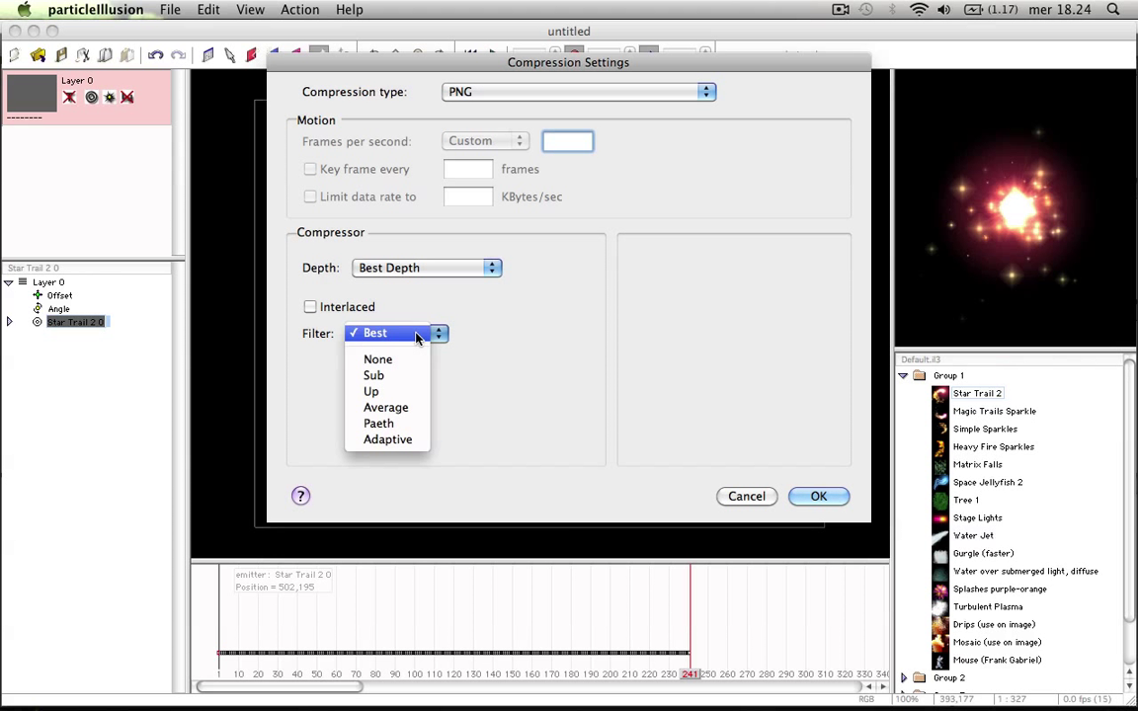
pyautogui.click(596, 348)
pyautogui.click(824, 496)
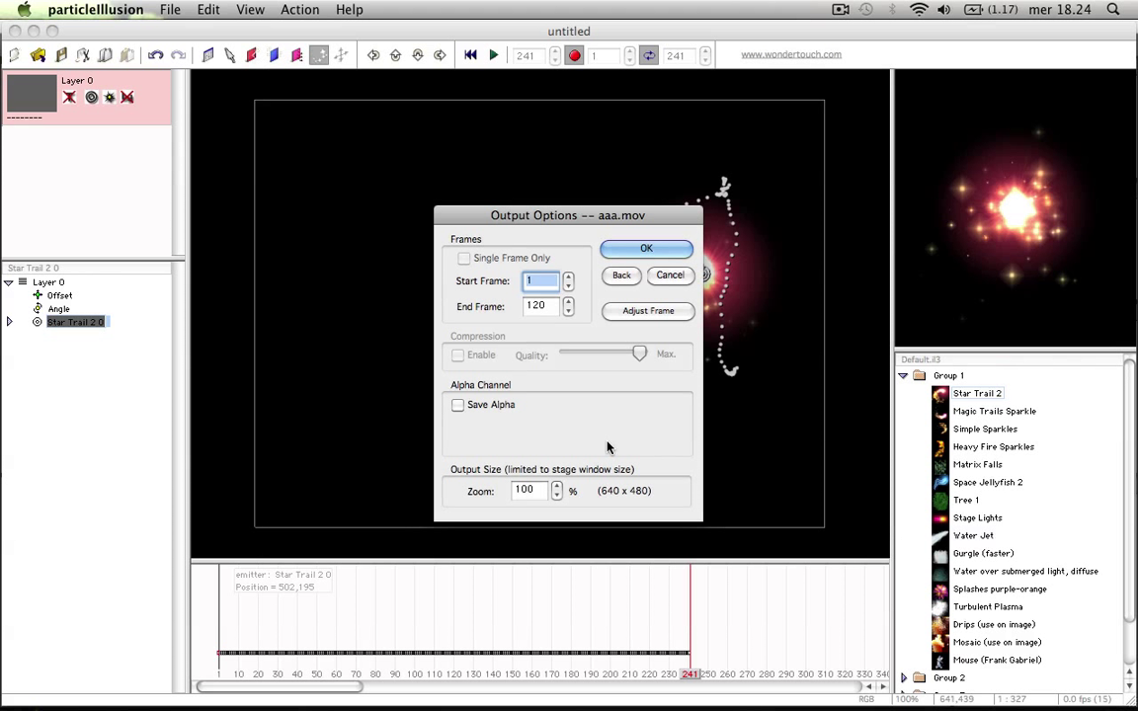
pyautogui.click(557, 307)
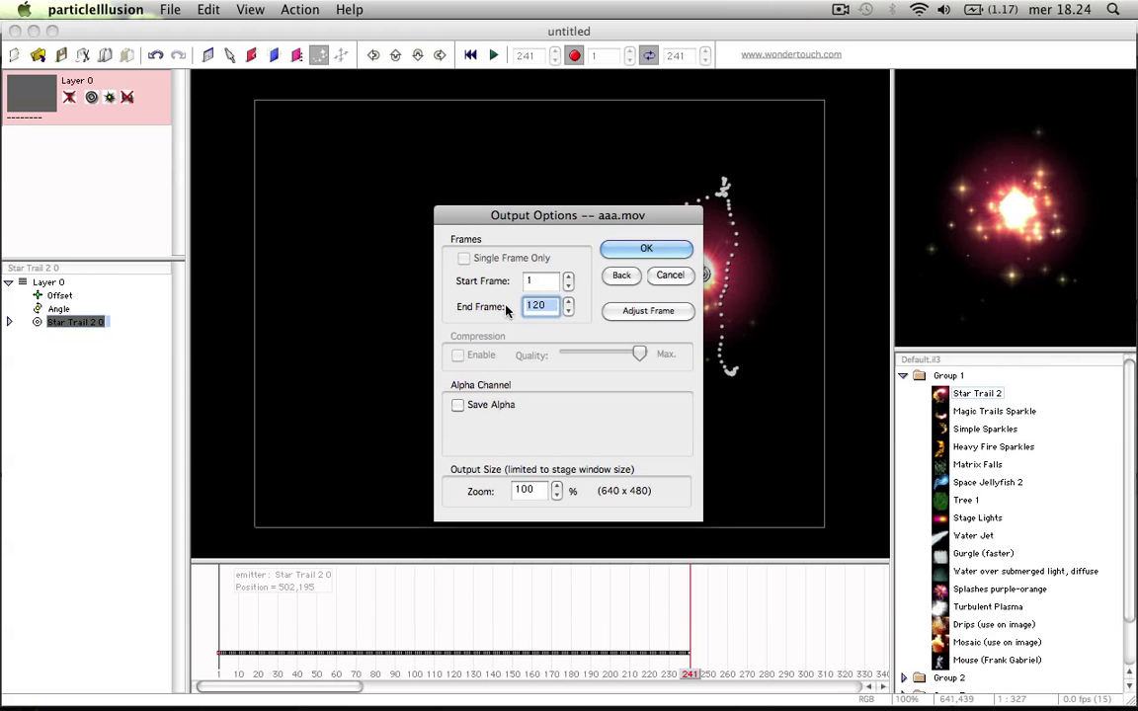
pyautogui.write('241')
pyautogui.click(458, 405)
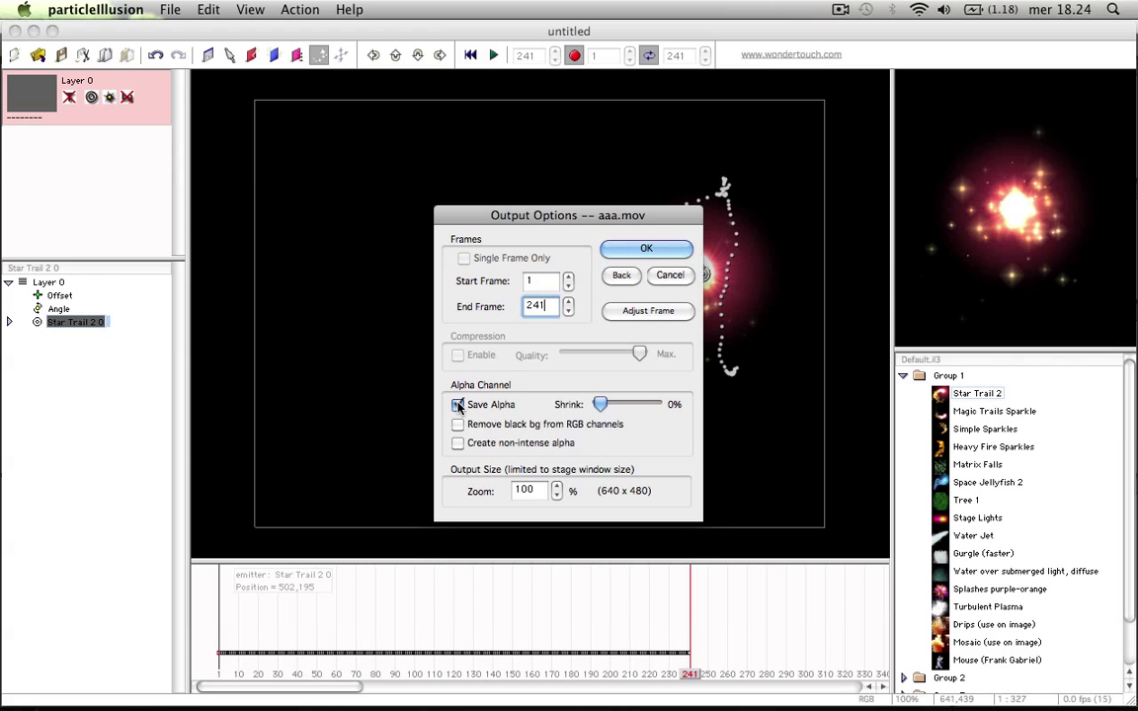
pyautogui.click(647, 249)
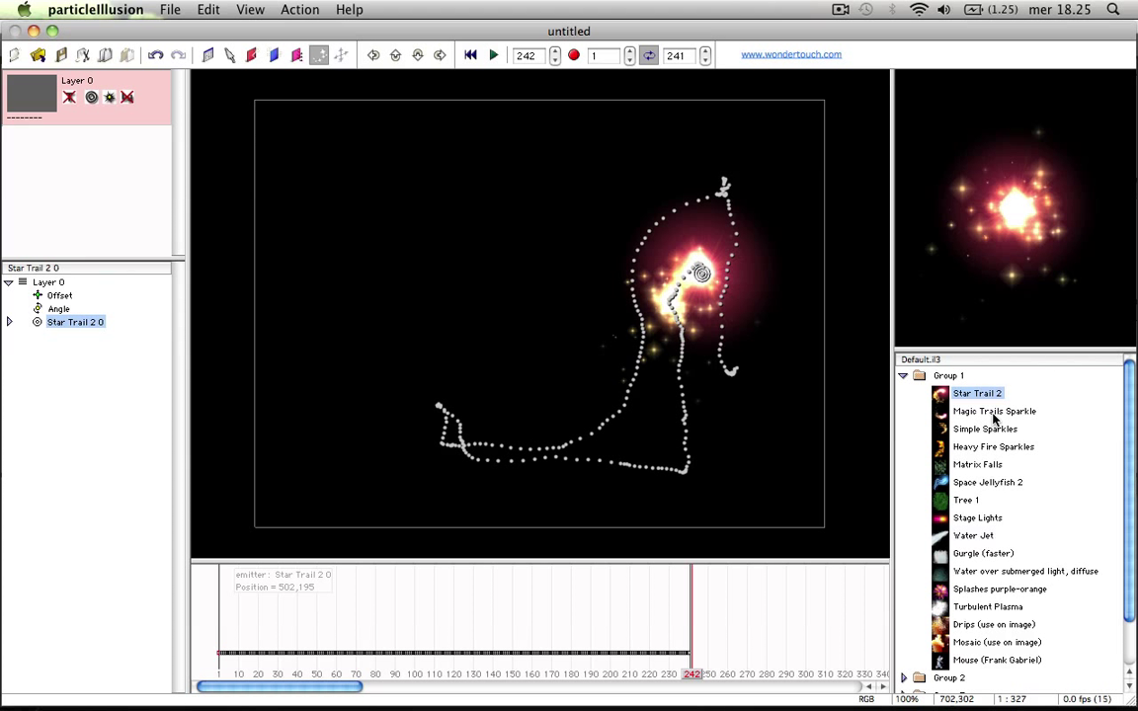
# Preview the Group 1 emitters, from Magic Trails Sparkle through Splashes purple-orange.
pyautogui.click(957, 412)
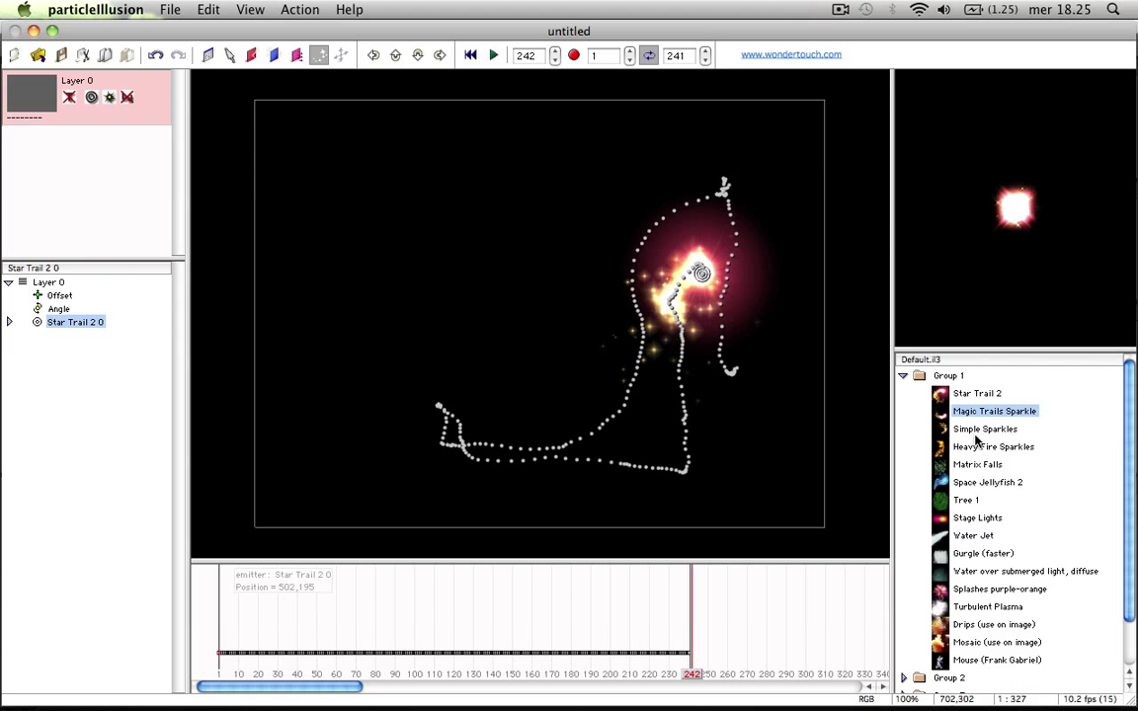
pyautogui.click(975, 431)
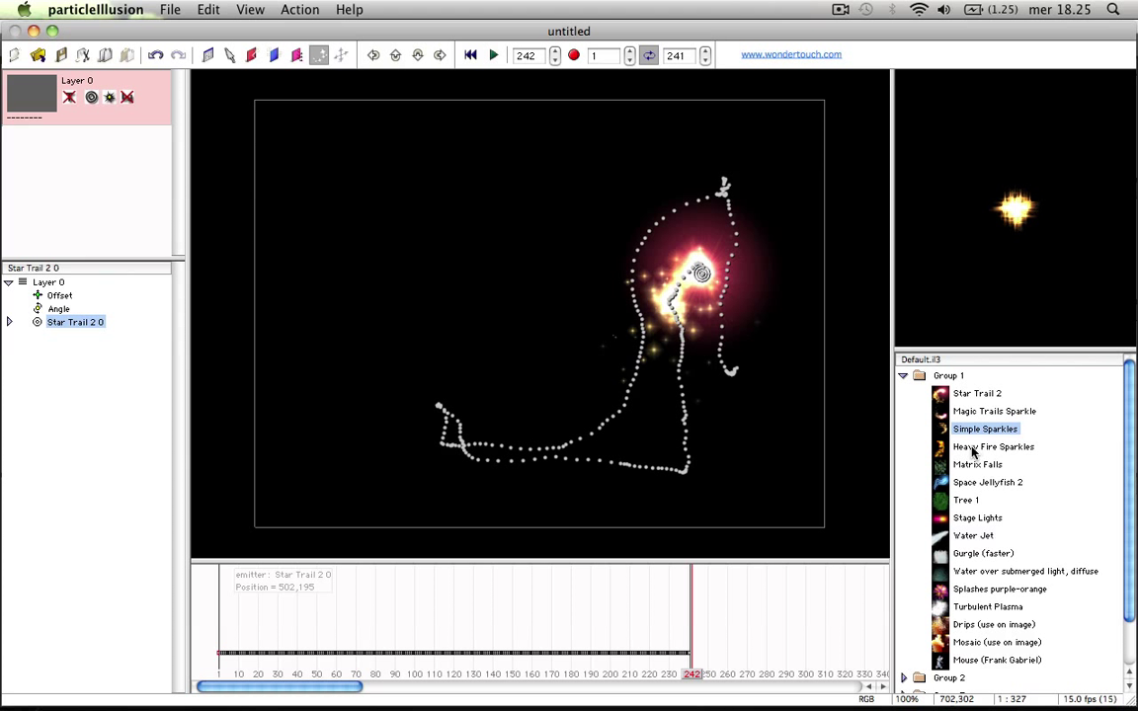
pyautogui.click(974, 450)
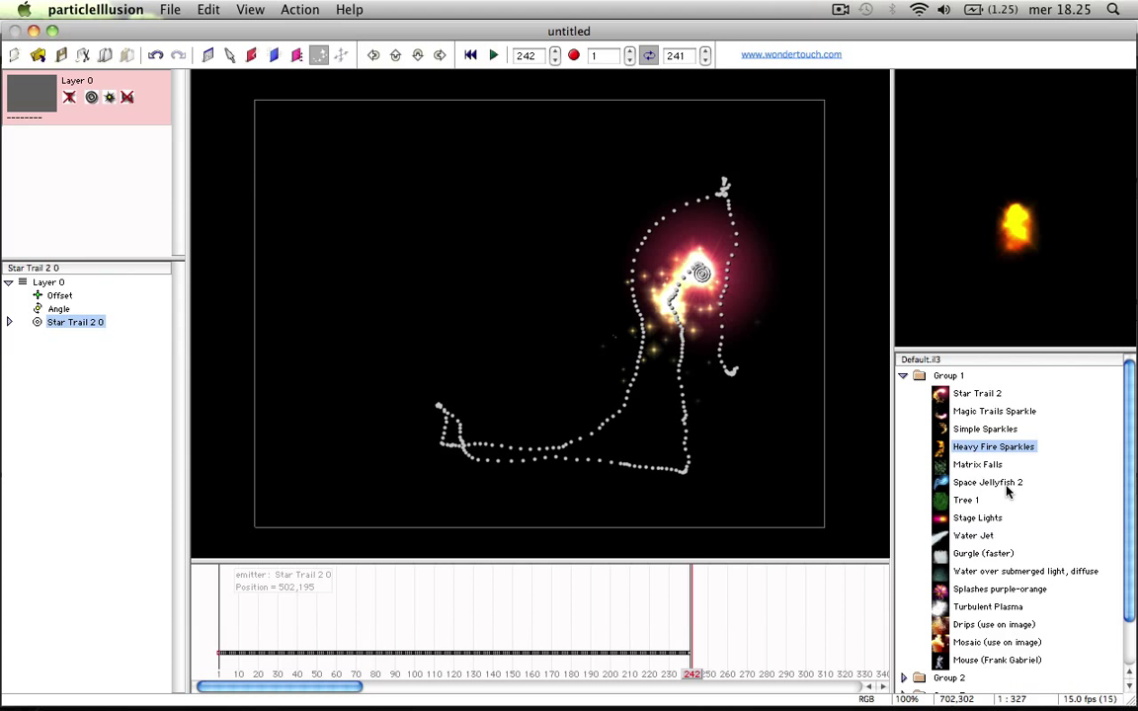
pyautogui.click(983, 466)
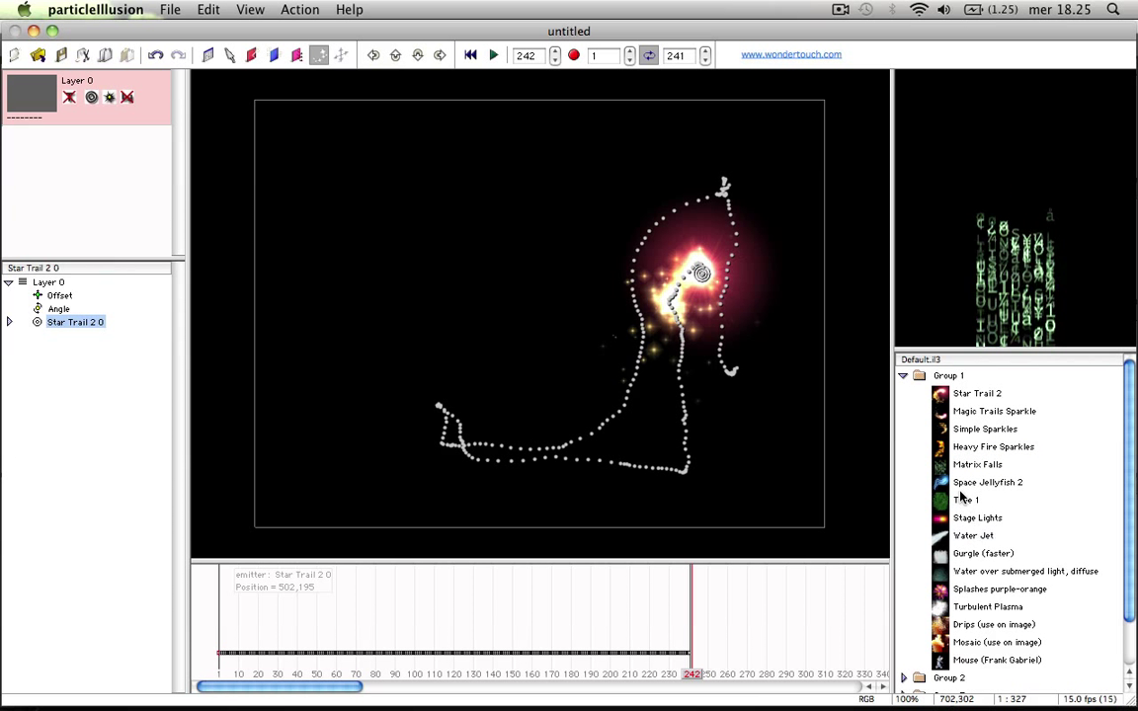
pyautogui.click(964, 500)
pyautogui.click(960, 517)
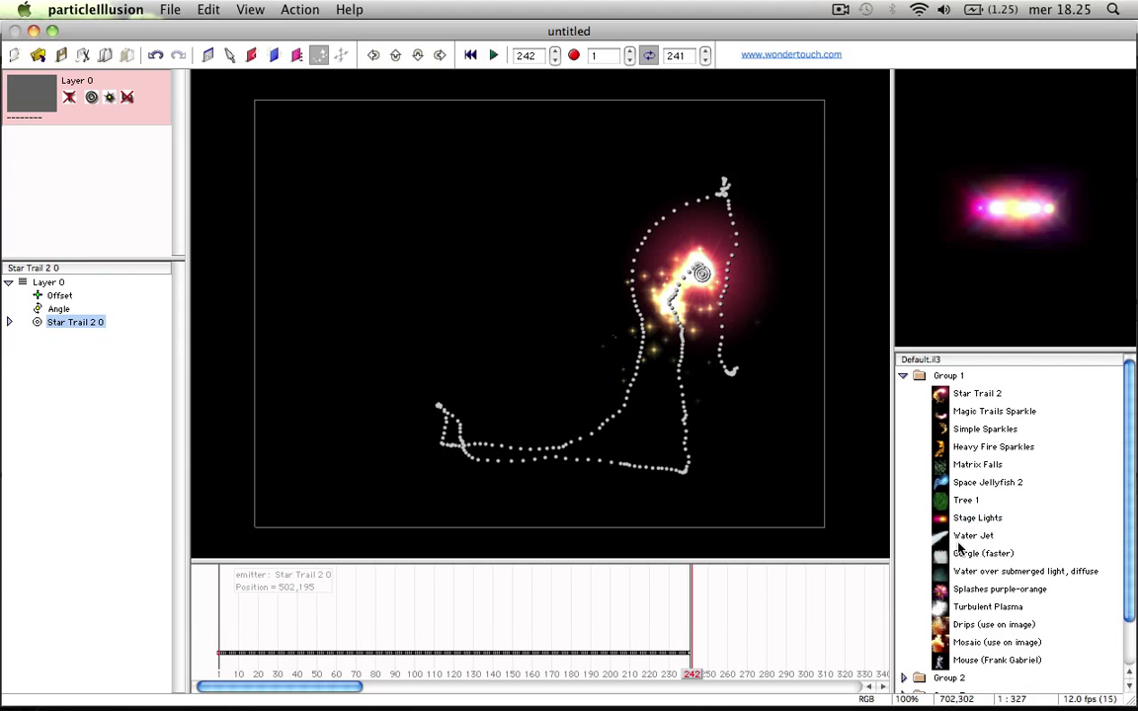
pyautogui.click(957, 553)
pyautogui.click(946, 589)
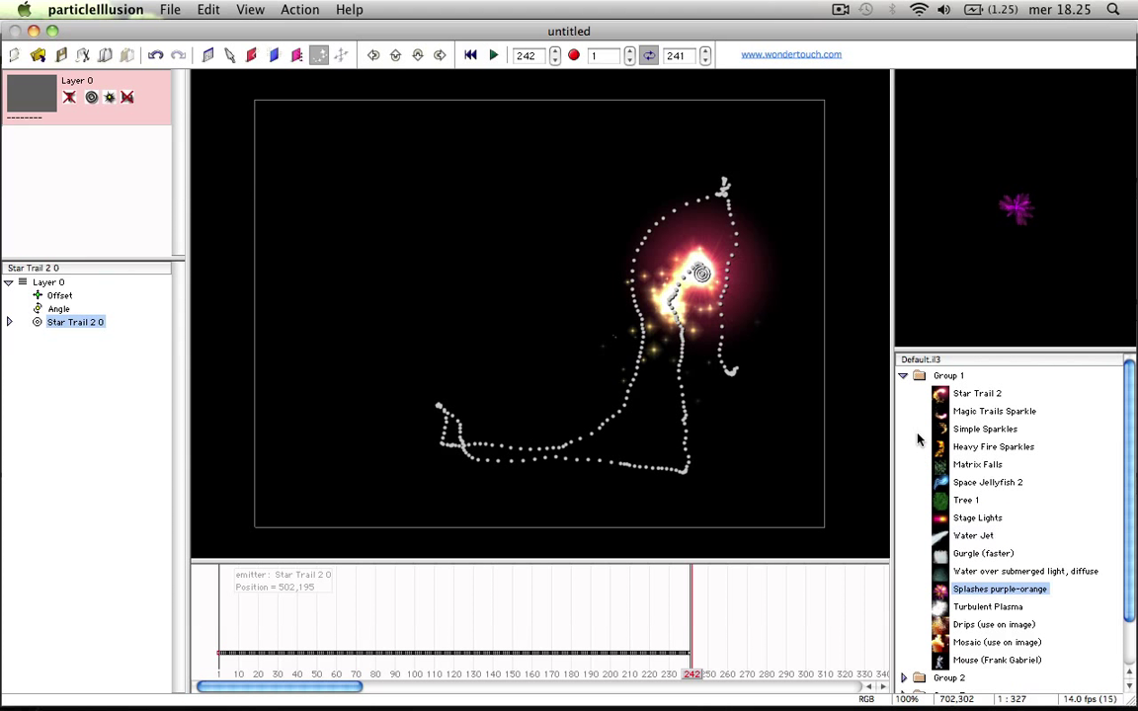
# Collapse Group 1 and preview the Spiral Hypno-Radar emitter in Group 3.
pyautogui.click(904, 374)
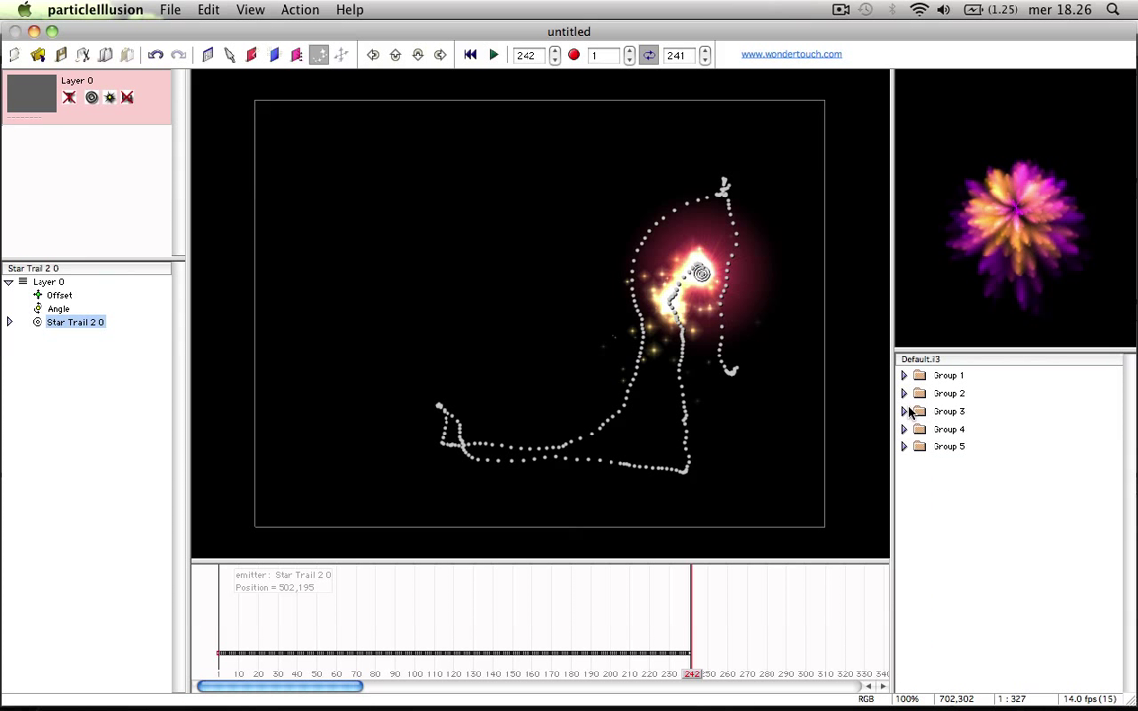
pyautogui.click(904, 411)
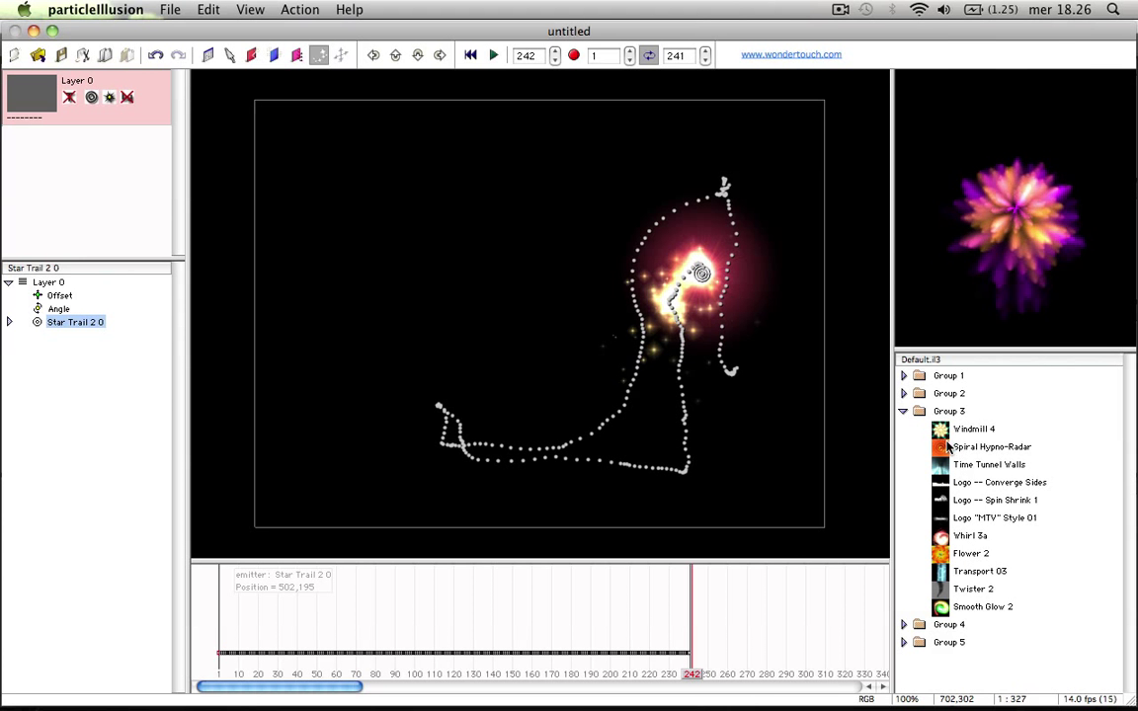
pyautogui.click(947, 447)
pyautogui.click(905, 411)
# Quick-load the emitters_05_04 library and preview Pulsing Arrows 01 and Endless Loop.
pyautogui.rightClick(963, 486)
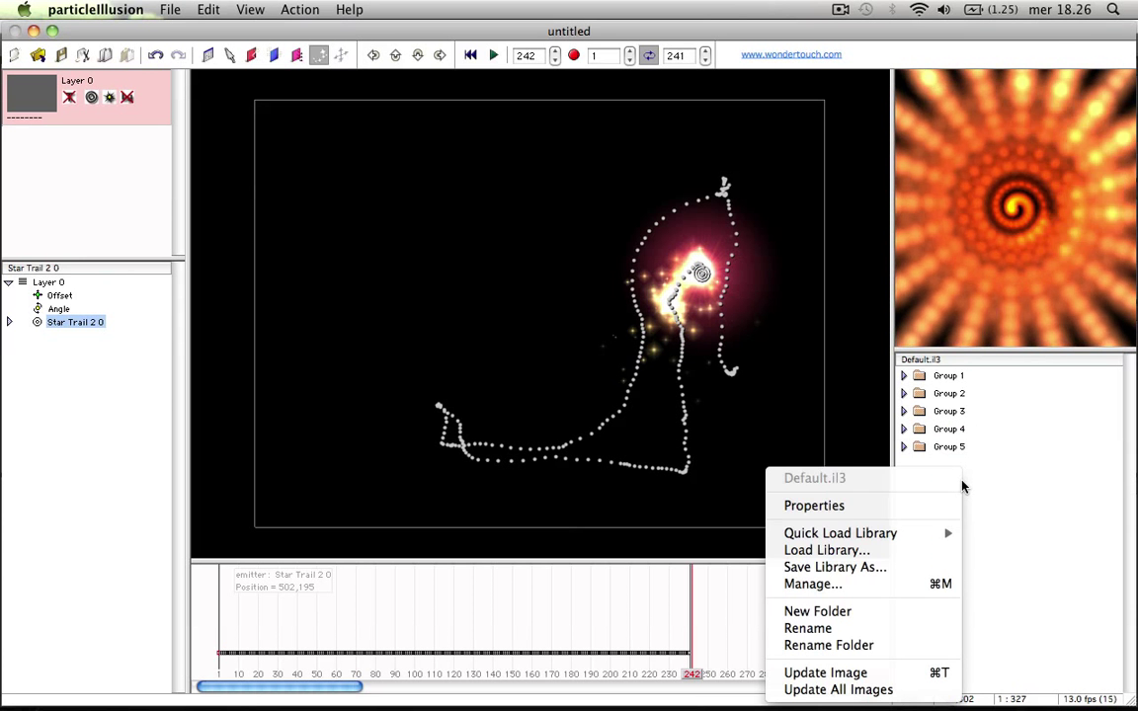
pyautogui.moveTo(919, 533)
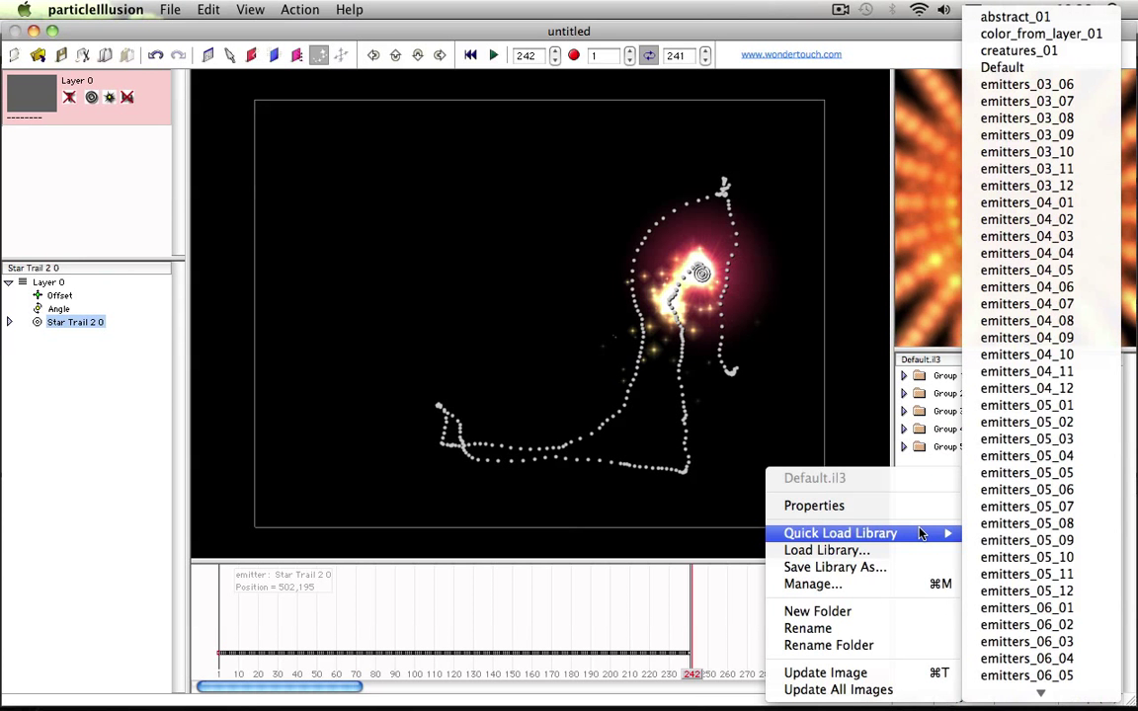
pyautogui.click(1015, 453)
pyautogui.click(974, 411)
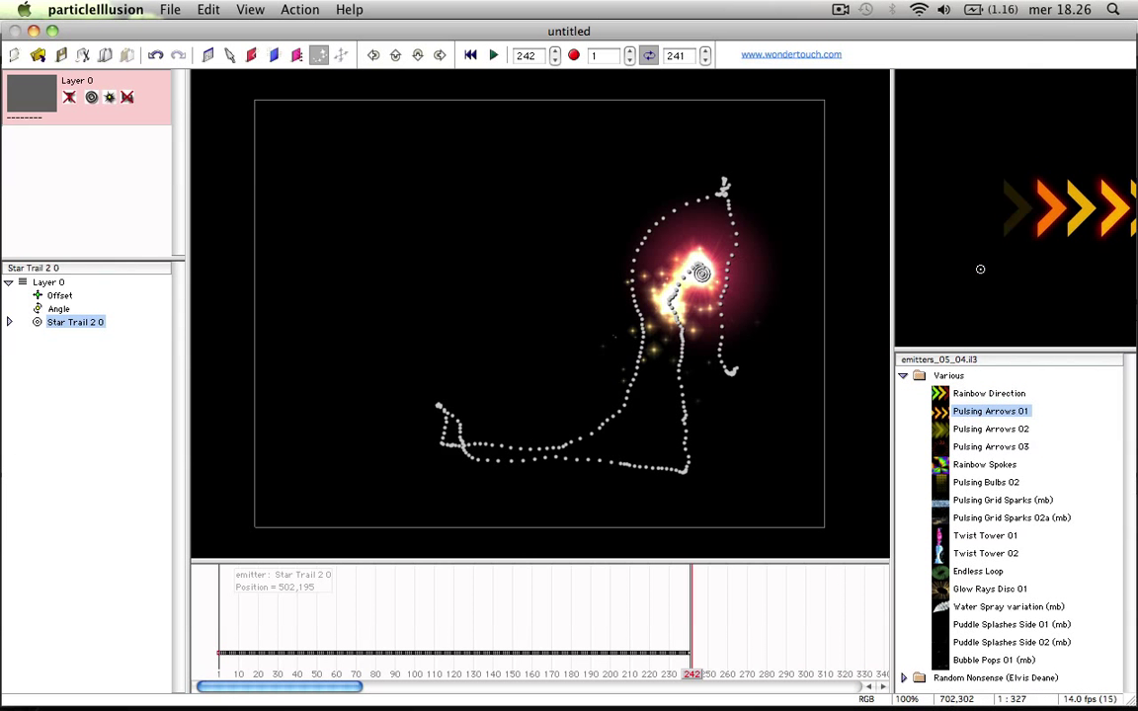
pyautogui.click(961, 573)
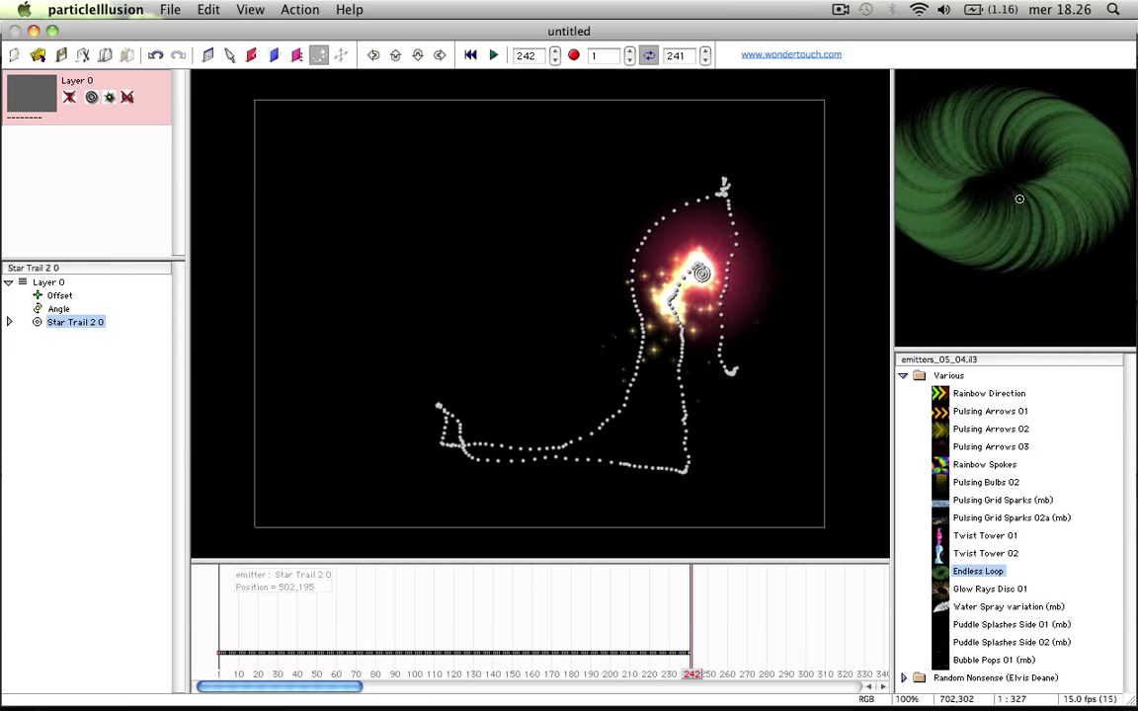
pyautogui.click(902, 377)
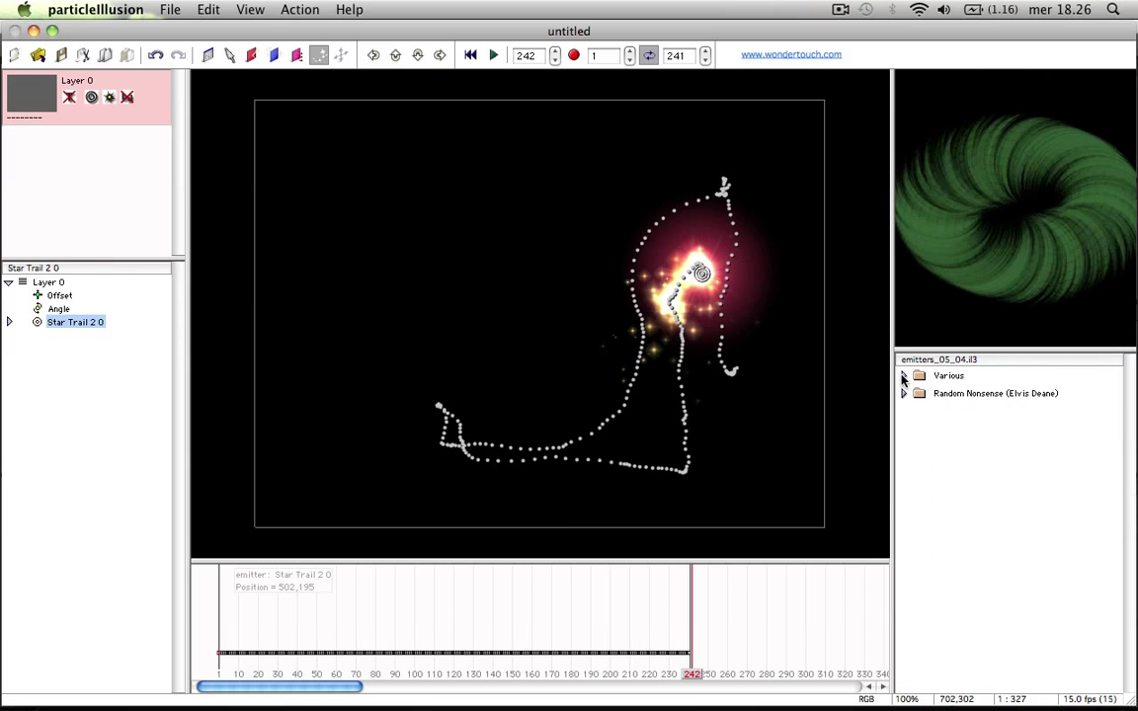
# Load the creatures_01 library and preview Sea Snake and the Big Fat Worm emitters.
pyautogui.rightClick(956, 443)
pyautogui.moveTo(938, 505)
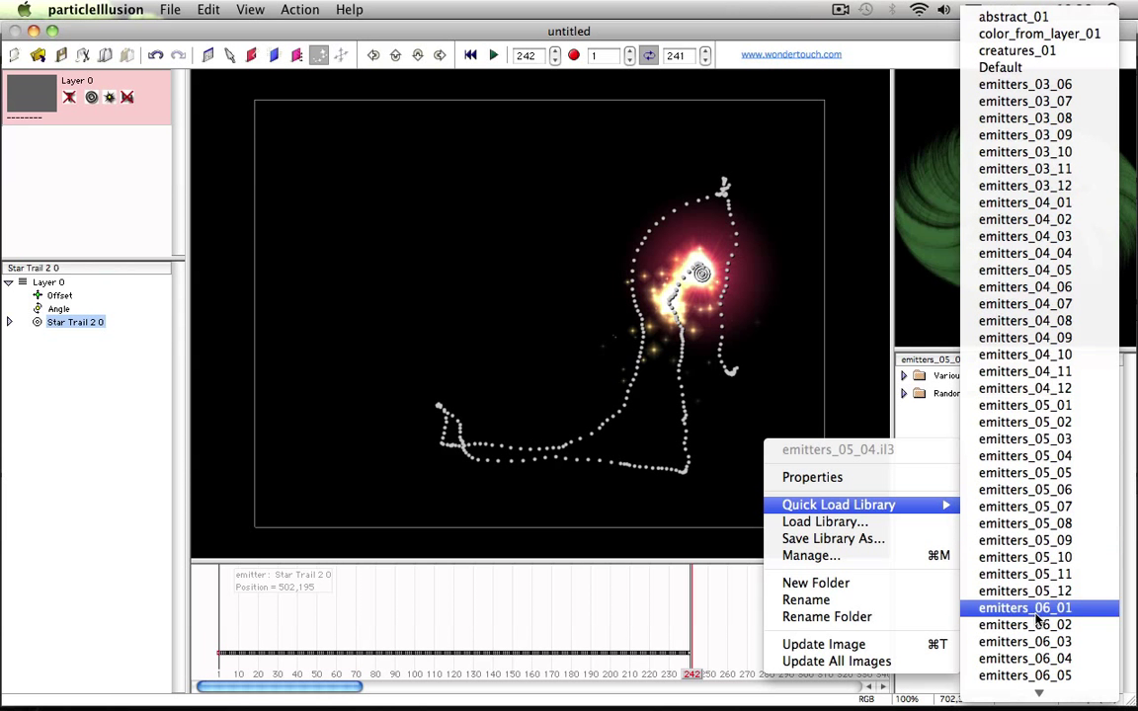
pyautogui.click(1030, 54)
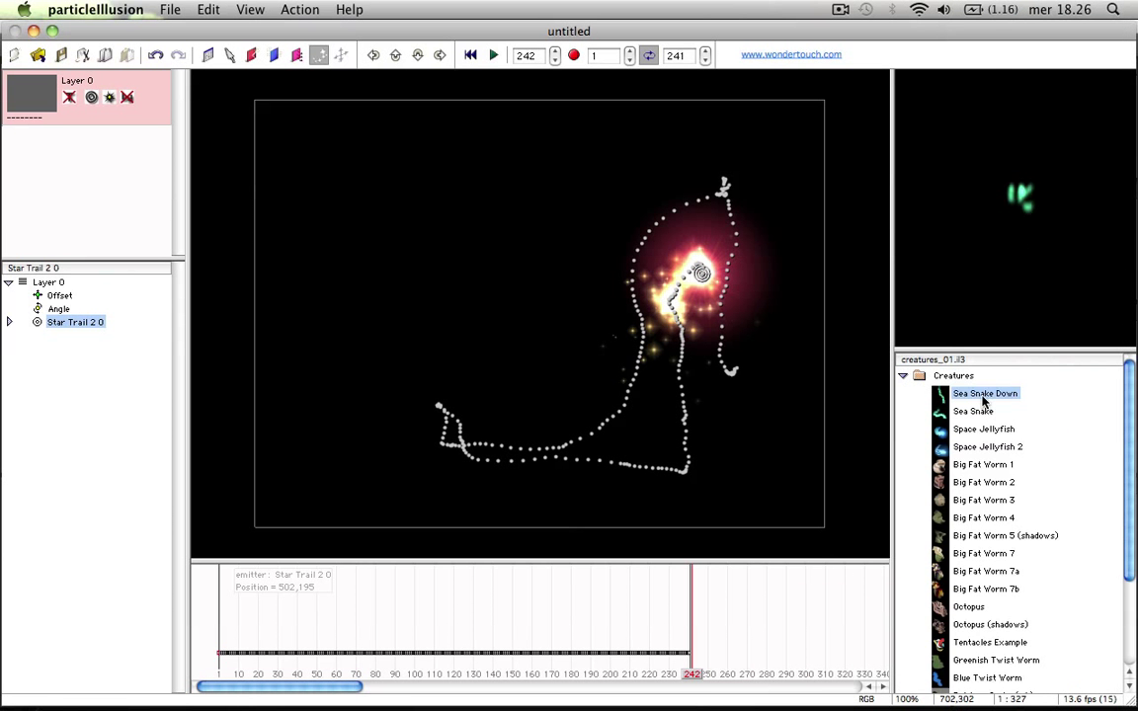
pyautogui.click(957, 413)
pyautogui.click(957, 469)
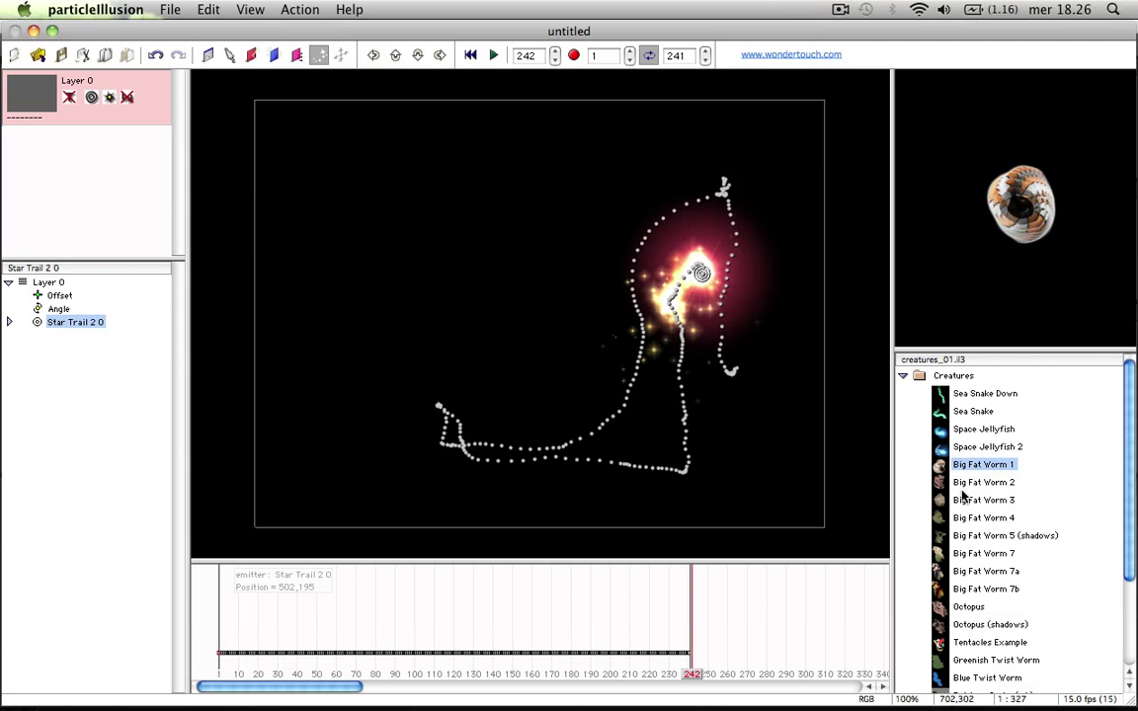
pyautogui.click(958, 502)
pyautogui.click(974, 544)
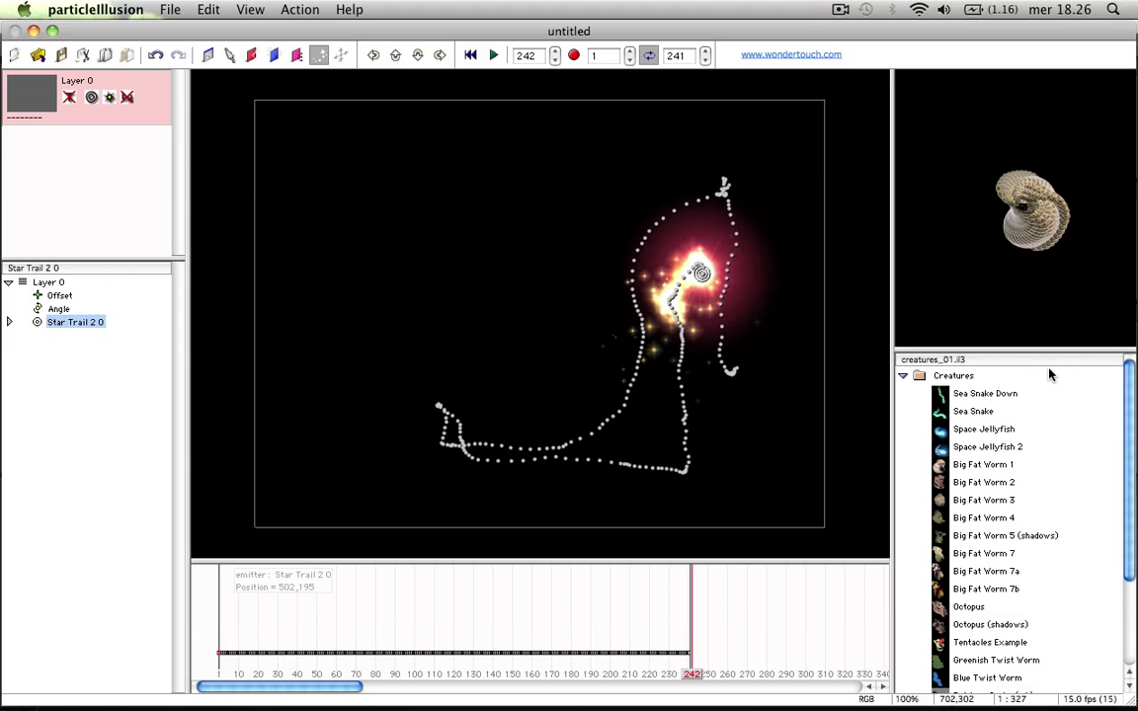
# Quick-load the emitters_05_12 sparkles library.
pyautogui.rightClick(1050, 375)
pyautogui.moveTo(960, 431)
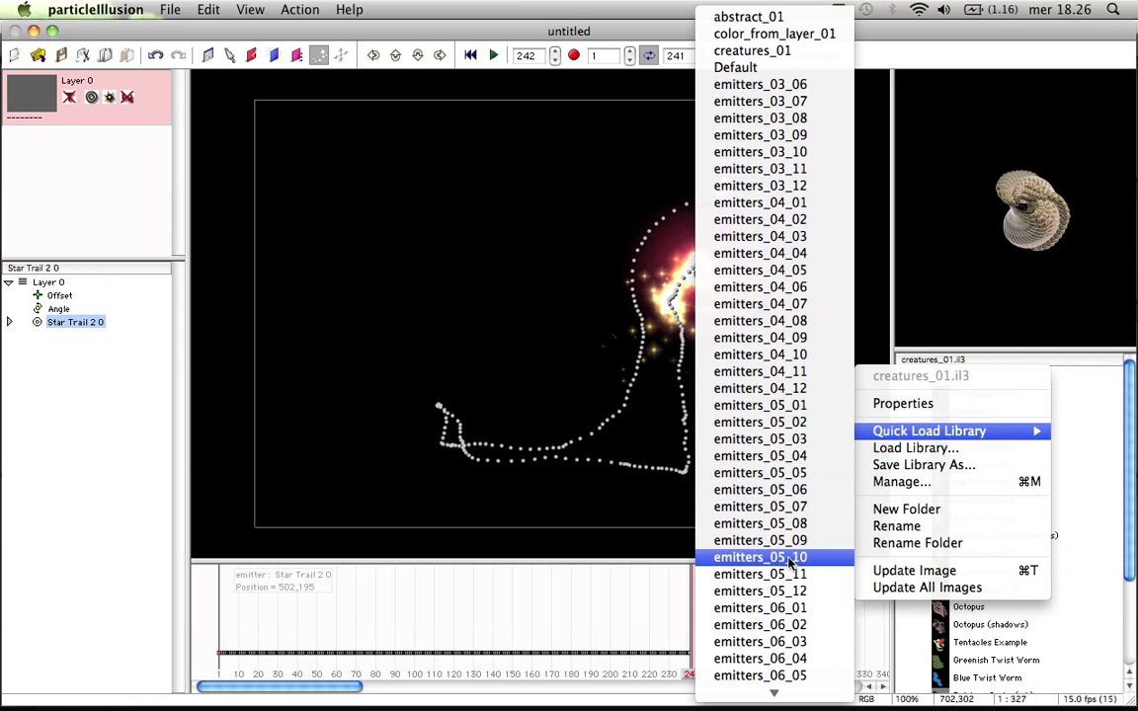
pyautogui.click(780, 590)
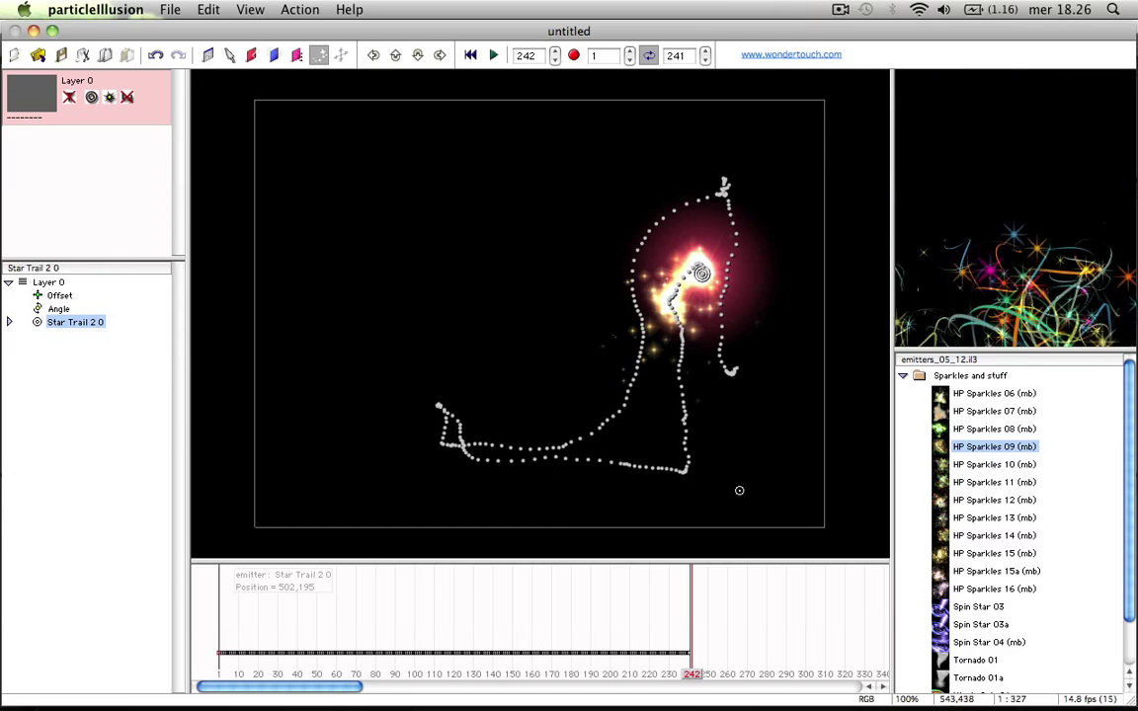
# Quit particleIllusion without saving the untitled scene.
pyautogui.click(61, 11)
pyautogui.click(76, 162)
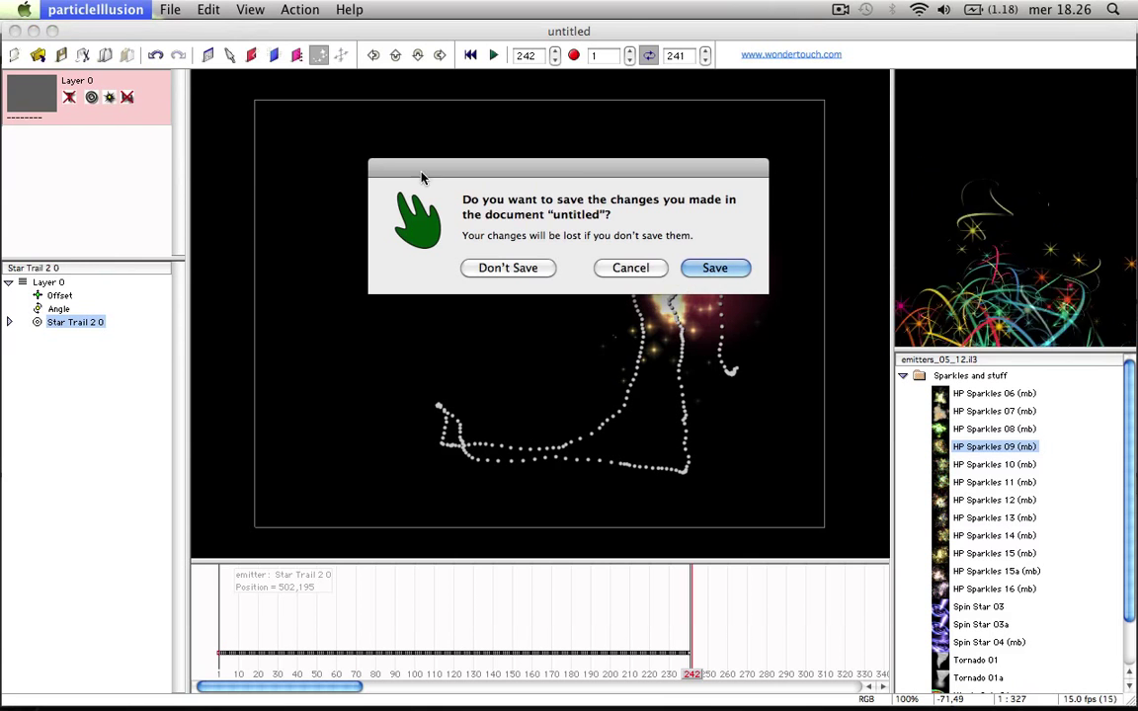
pyautogui.click(484, 268)
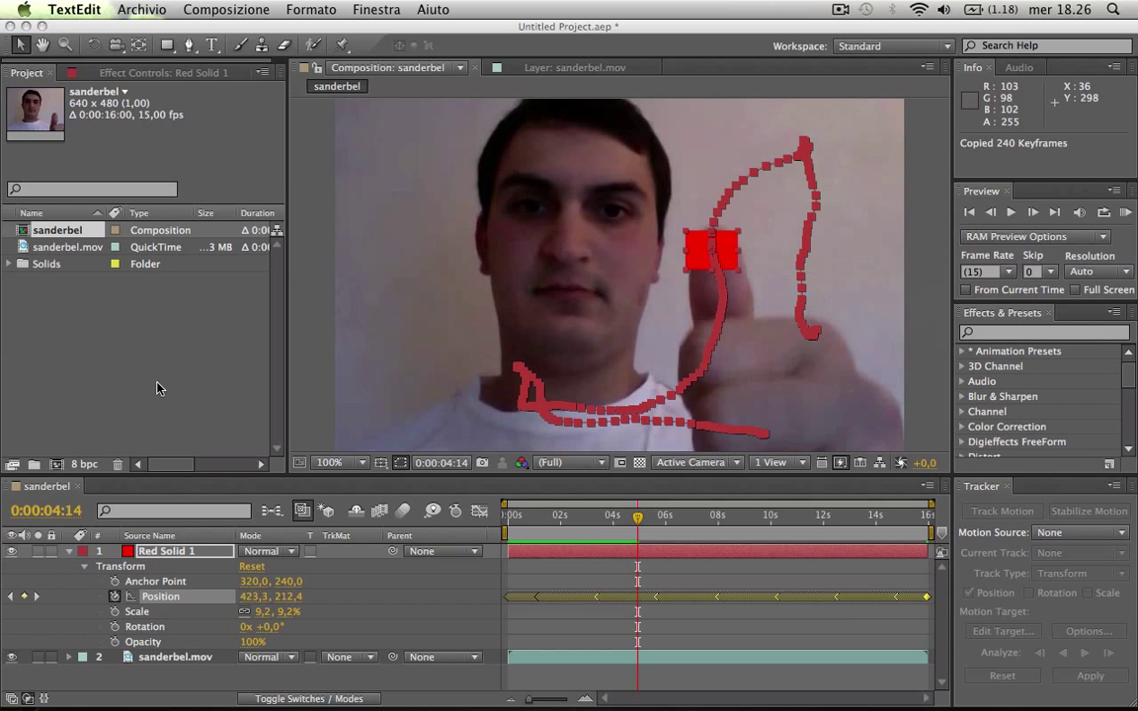
# Delete Red Solid 1's Position keyframes and then the layer itself.
pyautogui.click(170, 552)
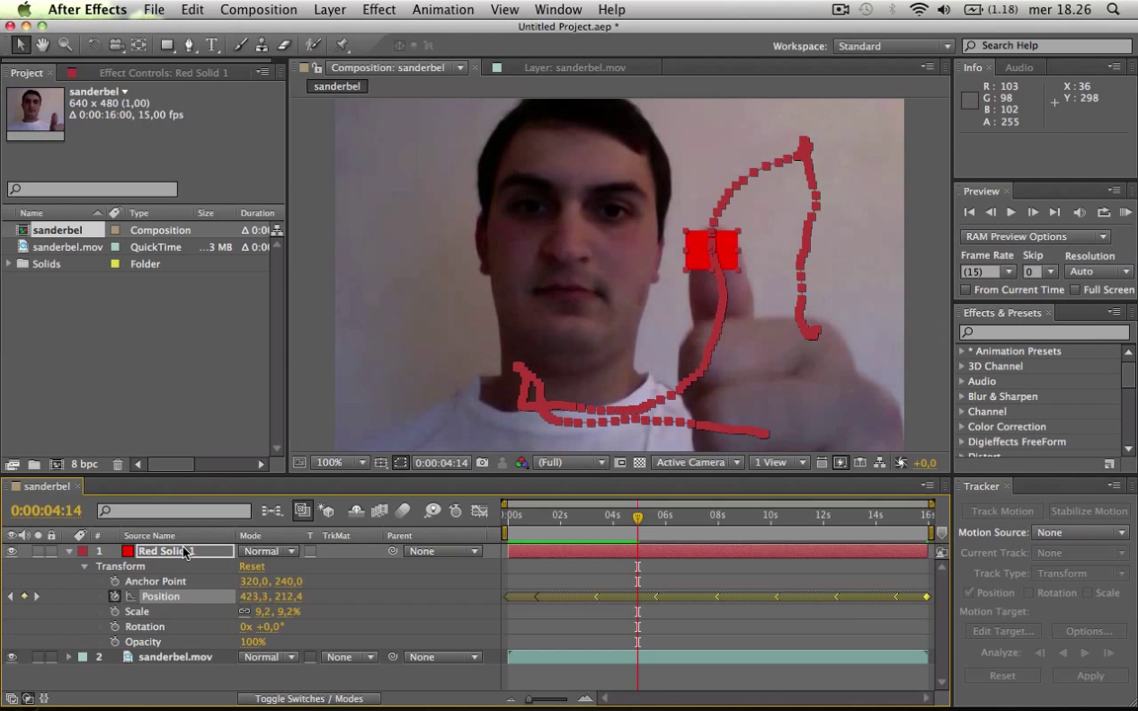
pyautogui.press('Delete')
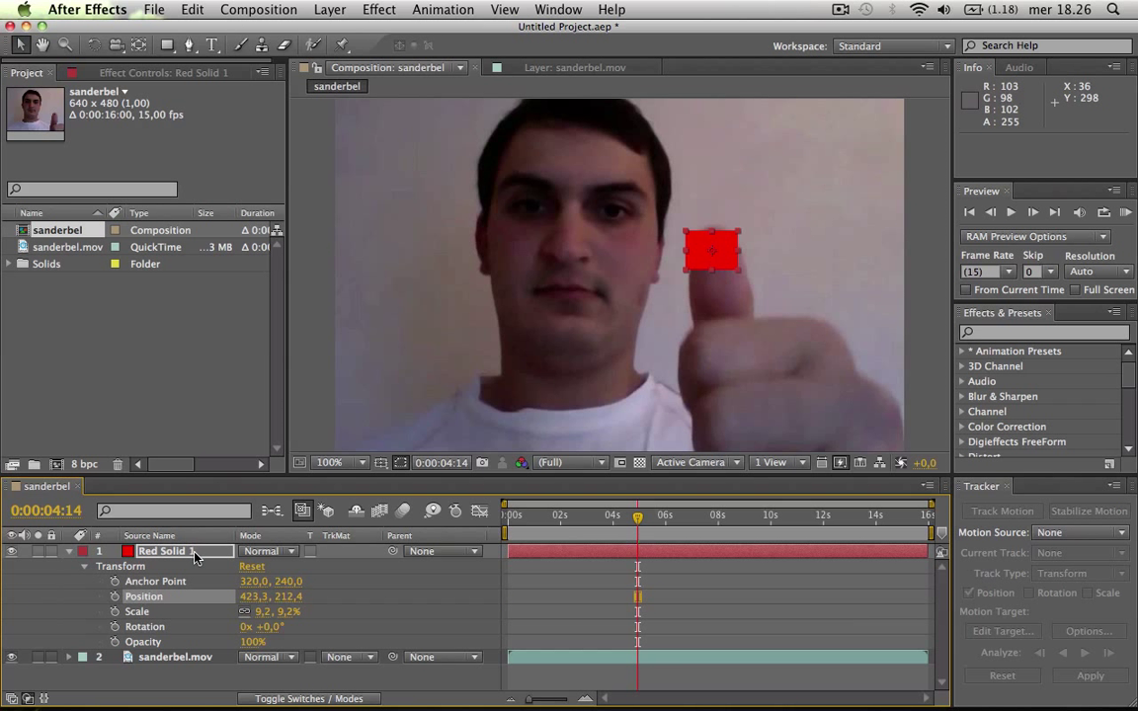
pyautogui.press('Delete')
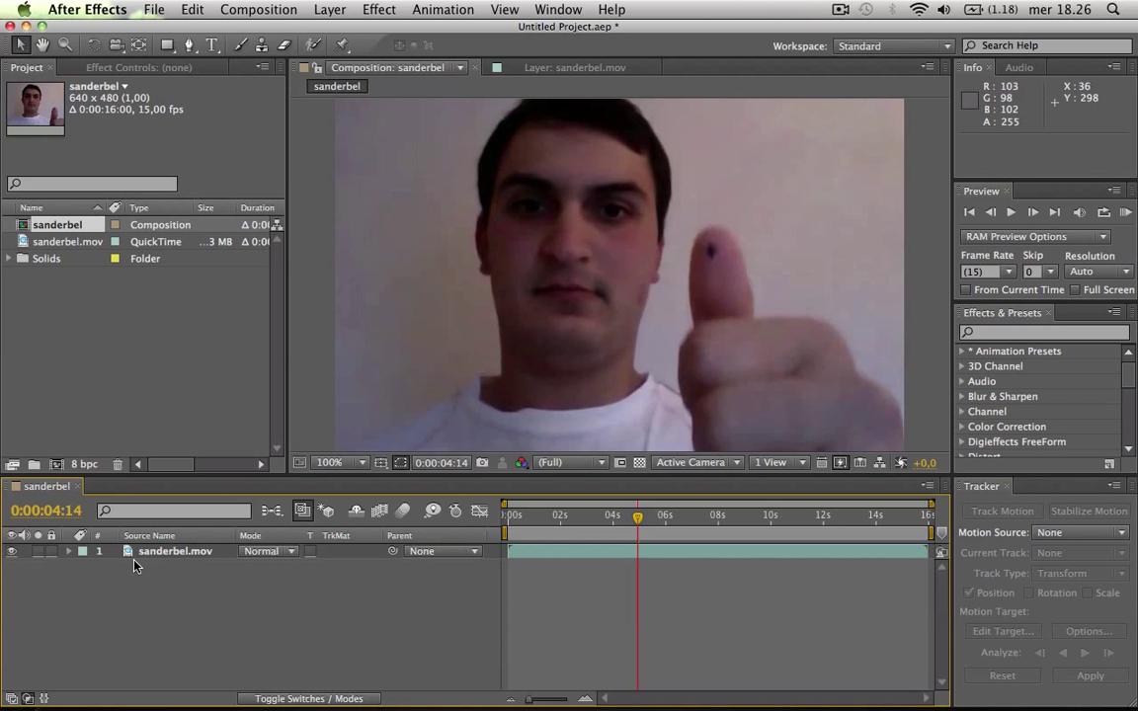
# Import aaa.mov with Straight alpha and place it above sanderbel.mov in the timeline.
pyautogui.doubleClick(105, 389)
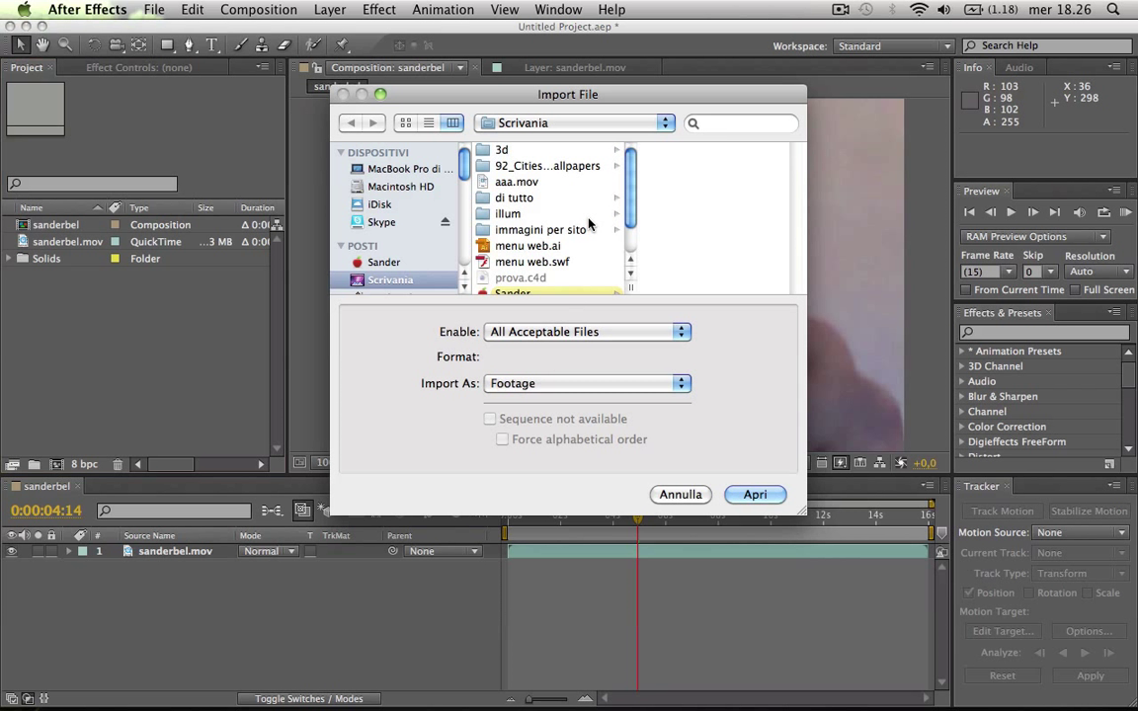
pyautogui.click(558, 182)
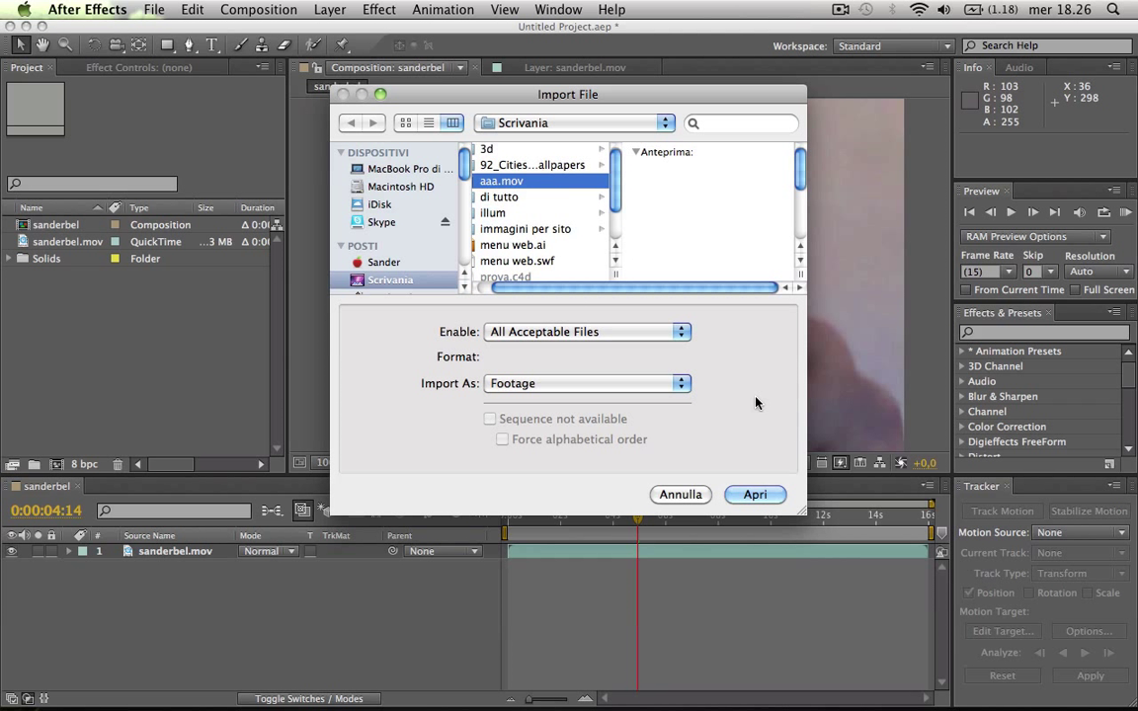
pyautogui.click(751, 494)
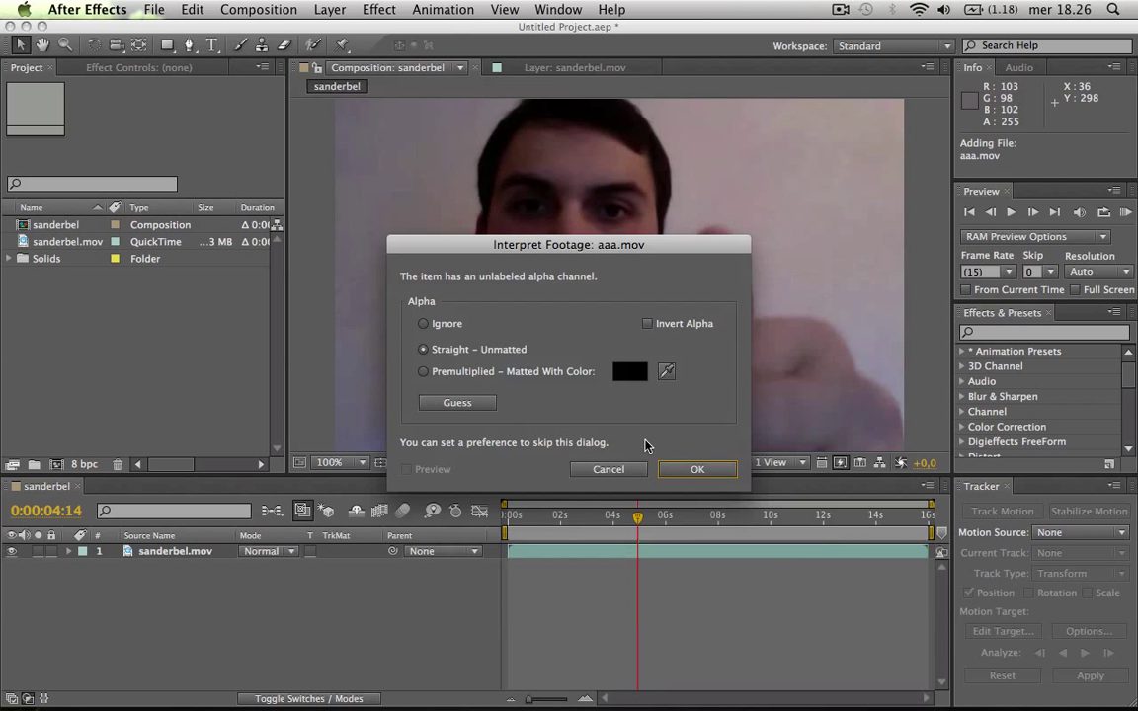
pyautogui.click(695, 471)
pyautogui.moveTo(38, 229); pyautogui.dragTo(138, 553)
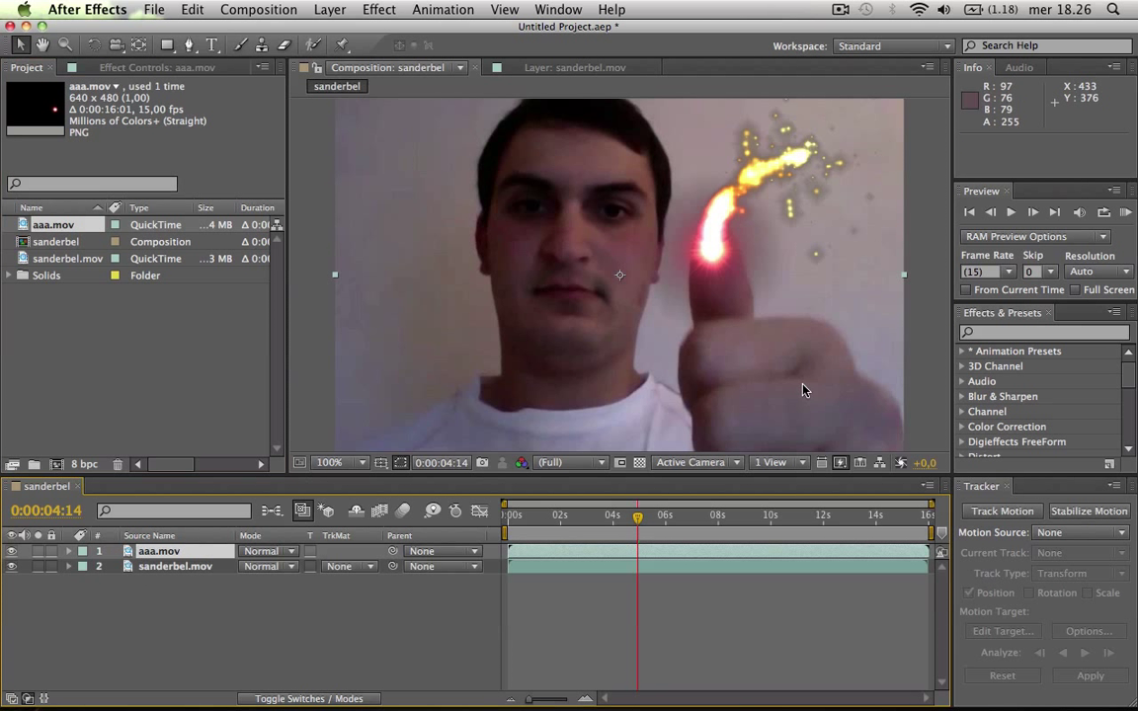
# Rewind to the first frame and play a preview of the composite.
pyautogui.click(973, 212)
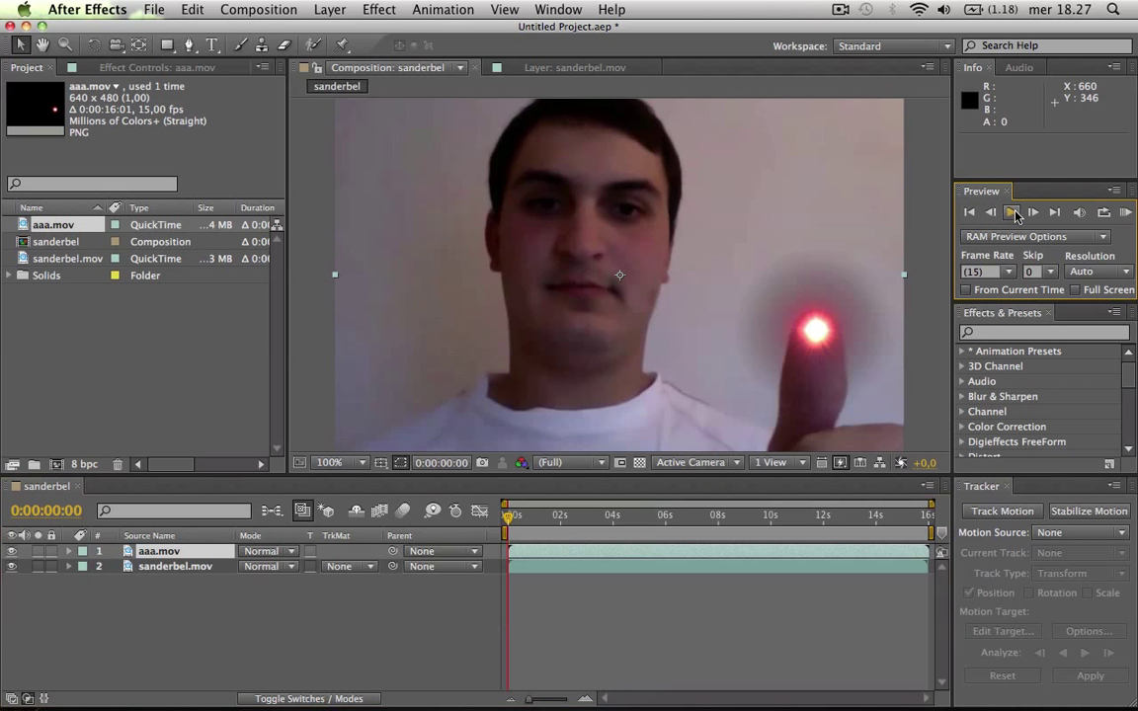
pyautogui.click(1015, 217)
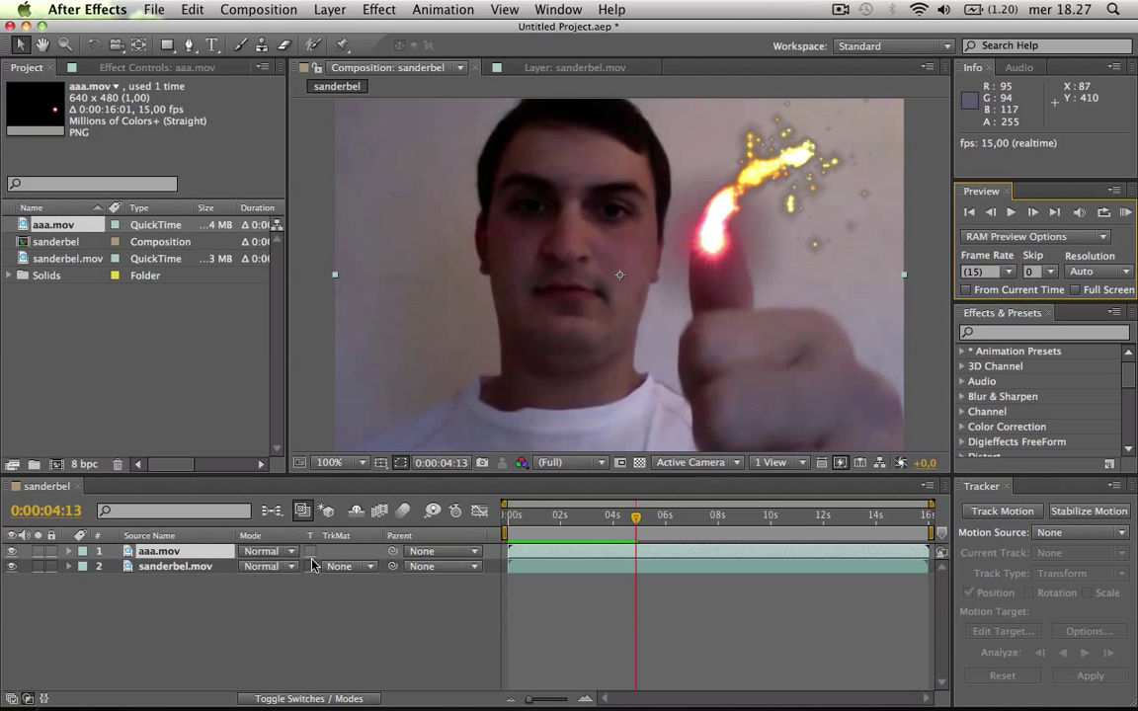
# Show the Modes column and try Add, Darken and Dissolve blending on aaa.mov.
pyautogui.click(285, 554)
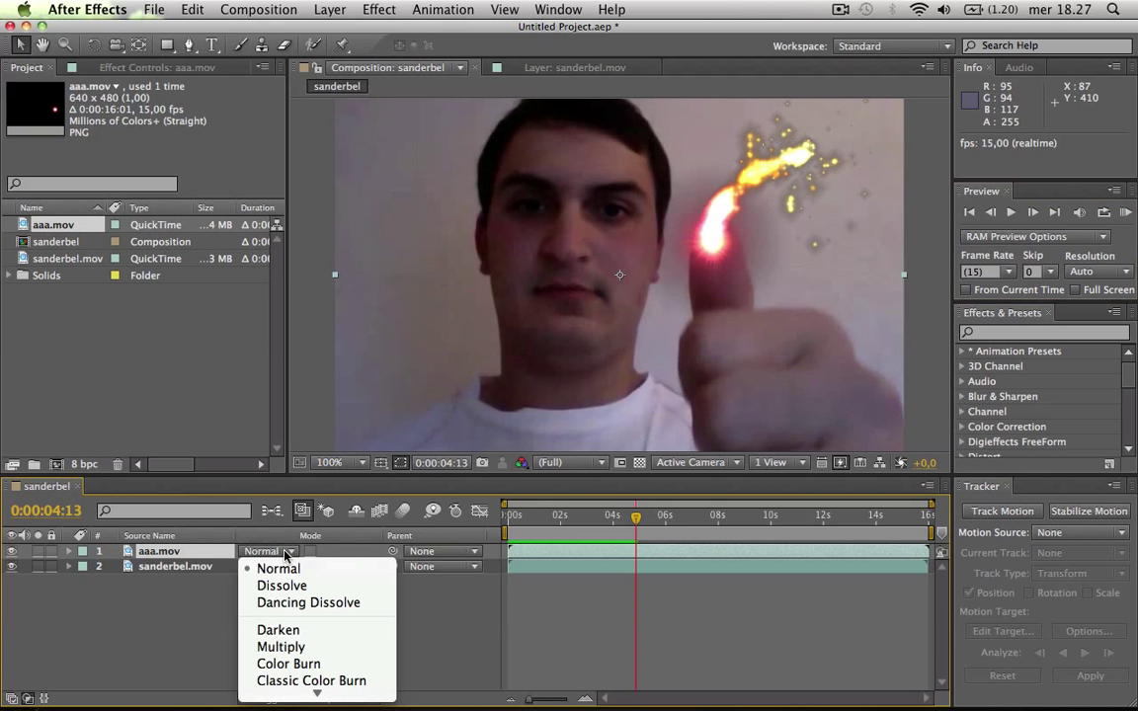
pyautogui.click(368, 567)
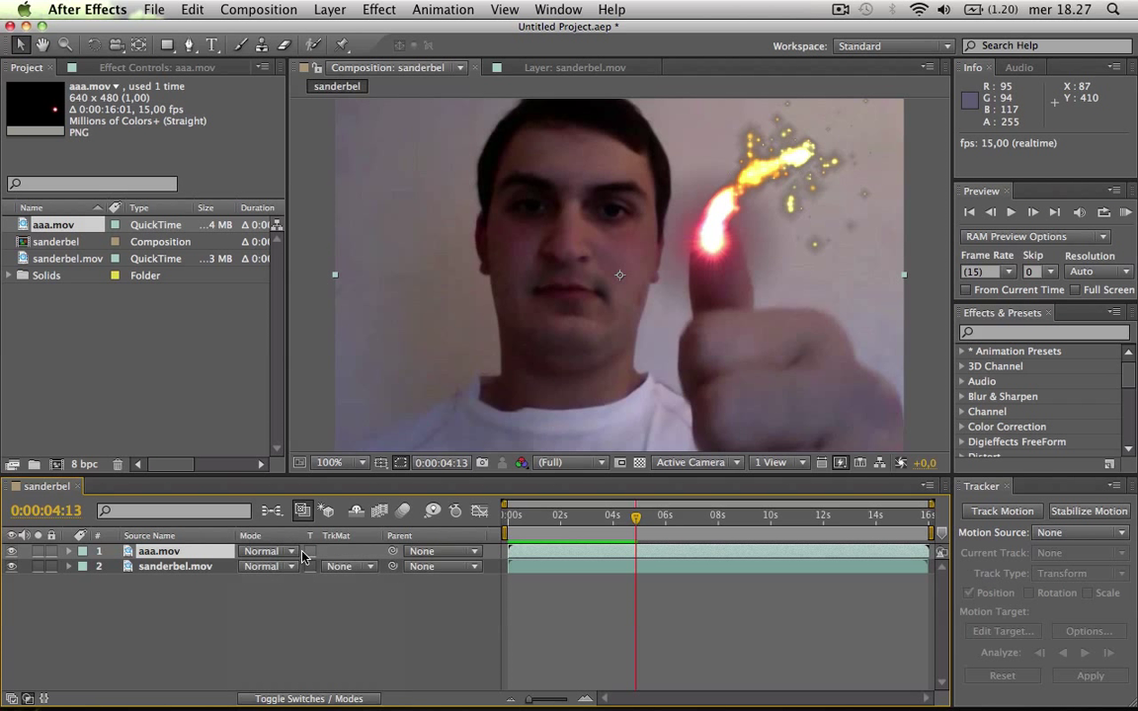
pyautogui.click(307, 699)
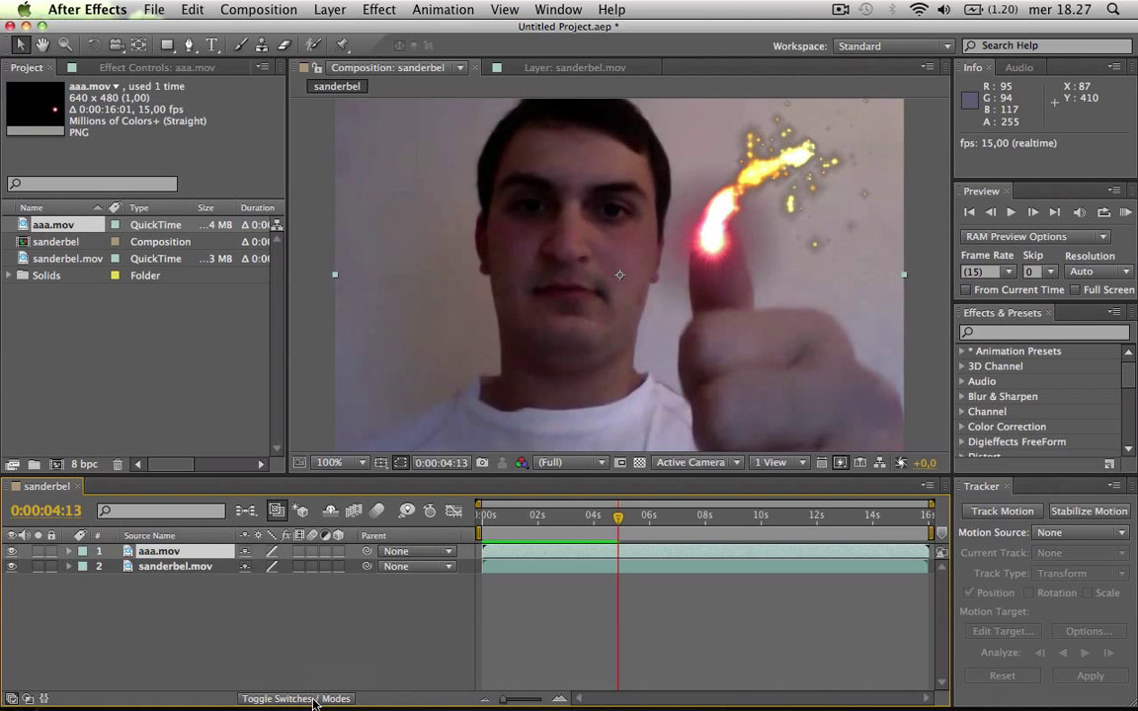
pyautogui.click(254, 700)
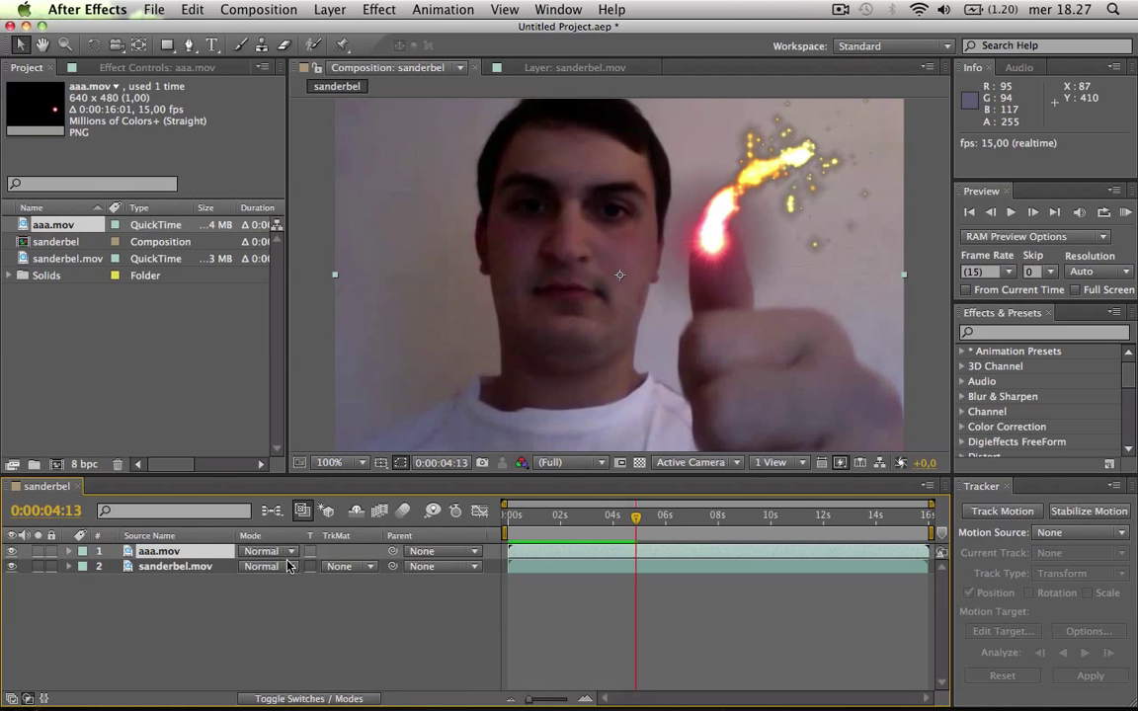
pyautogui.click(289, 550)
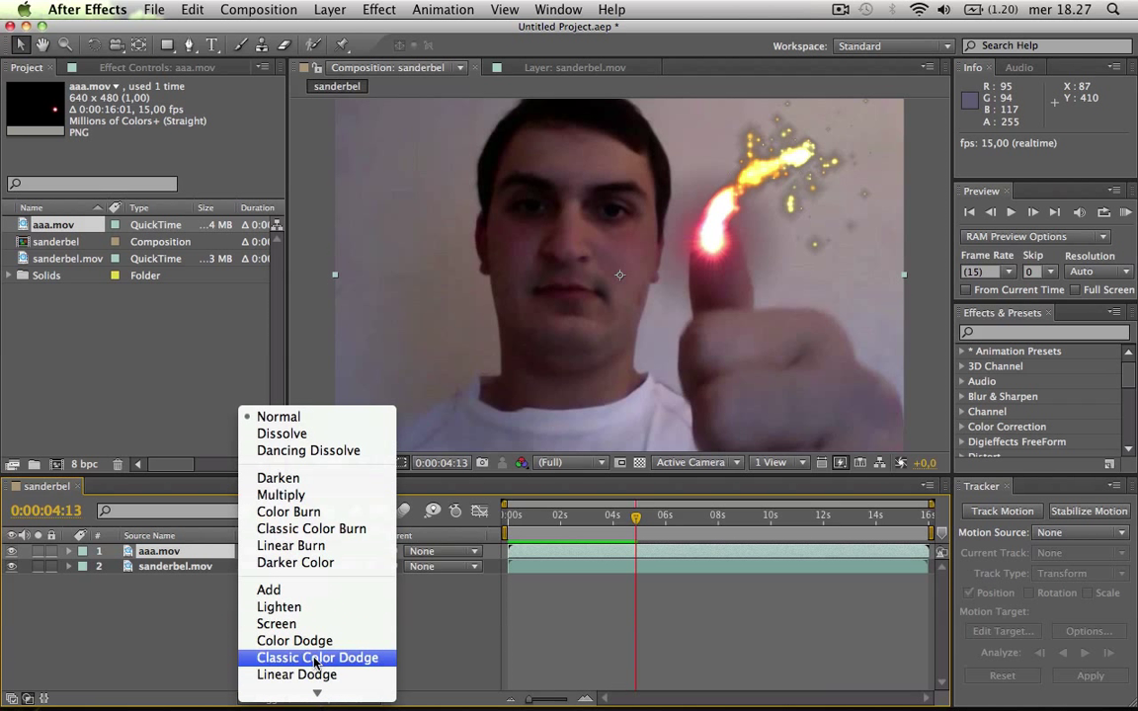
pyautogui.click(269, 590)
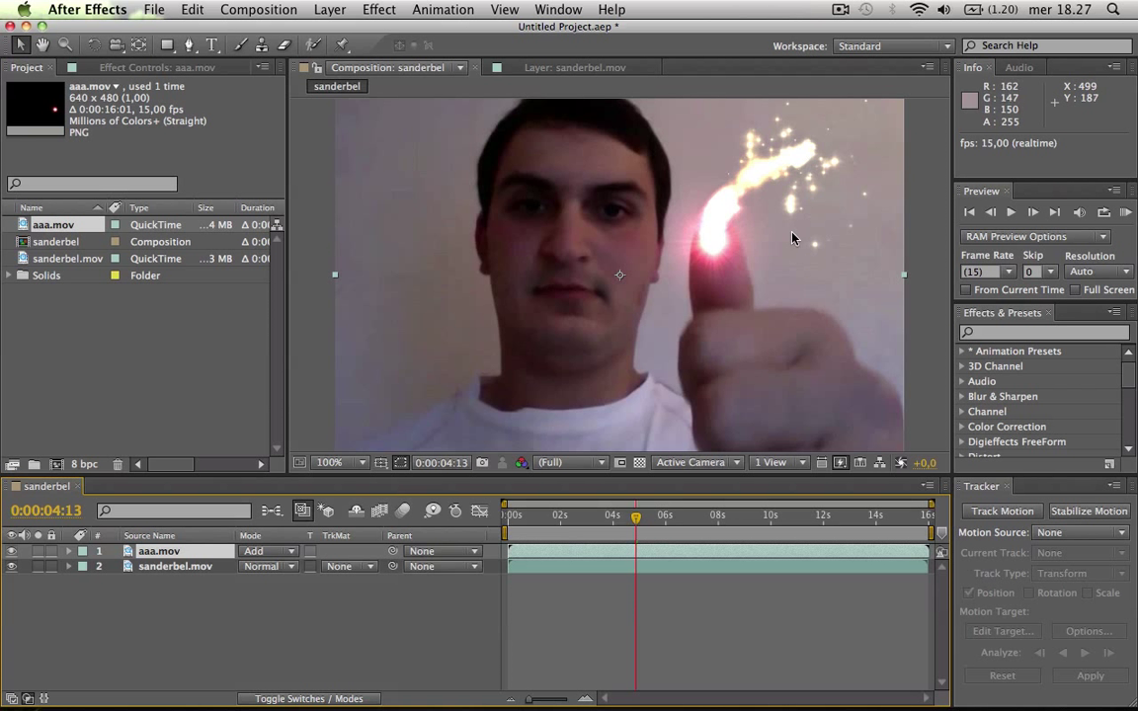
pyautogui.click(272, 551)
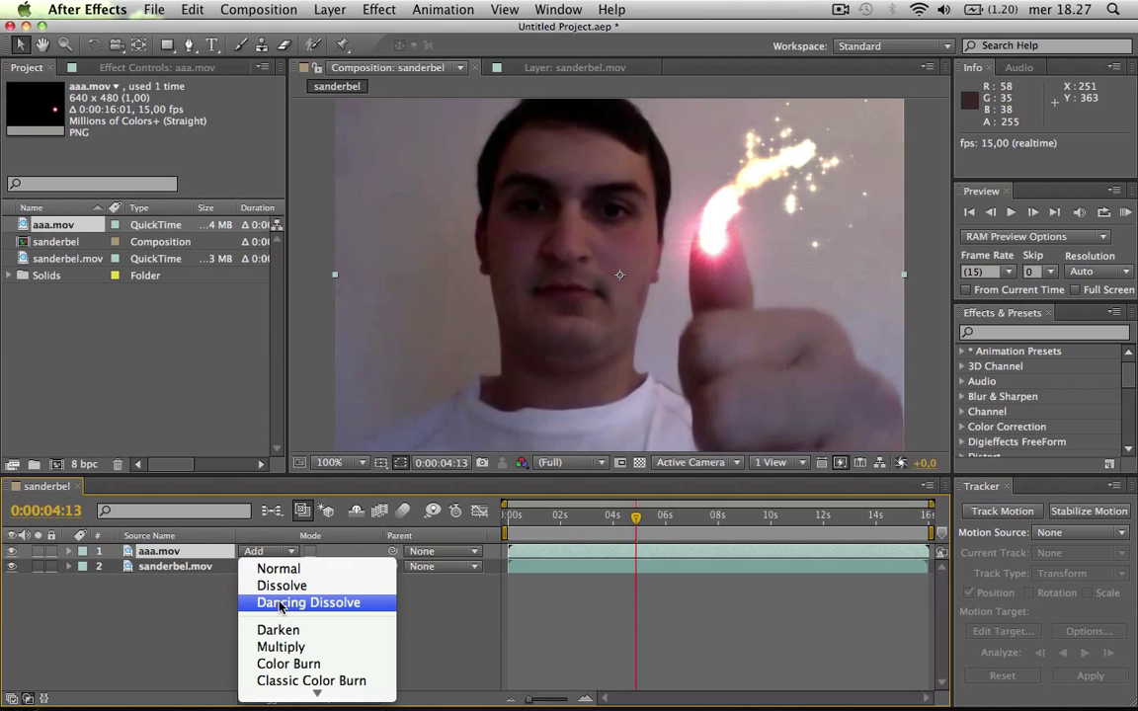
pyautogui.click(283, 631)
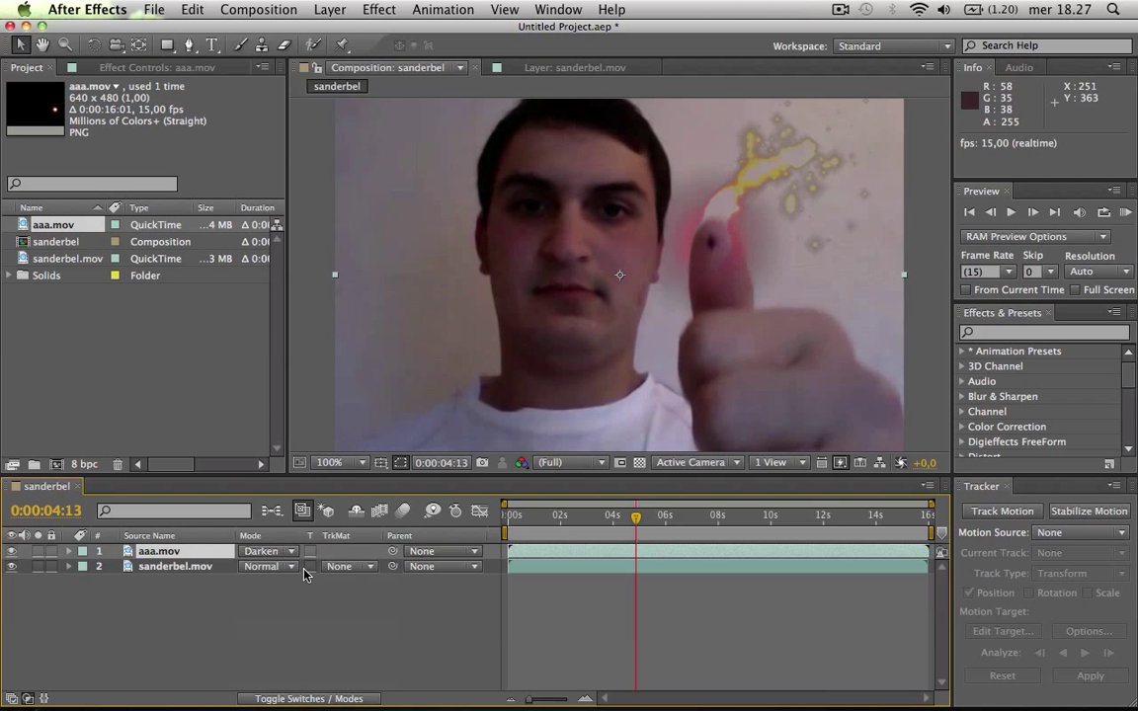
pyautogui.click(285, 551)
pyautogui.click(287, 584)
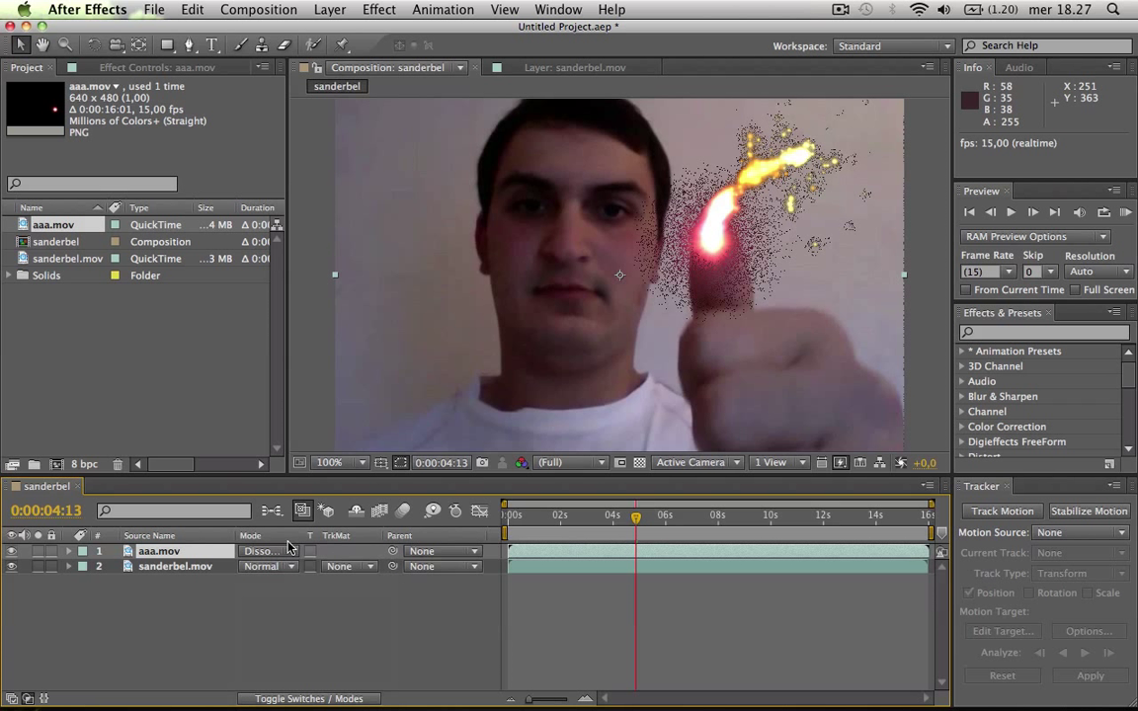
# Try Darken, Multiply and Lighten on aaa.mov, settle on Add, and replay from the start.
pyautogui.click(288, 565)
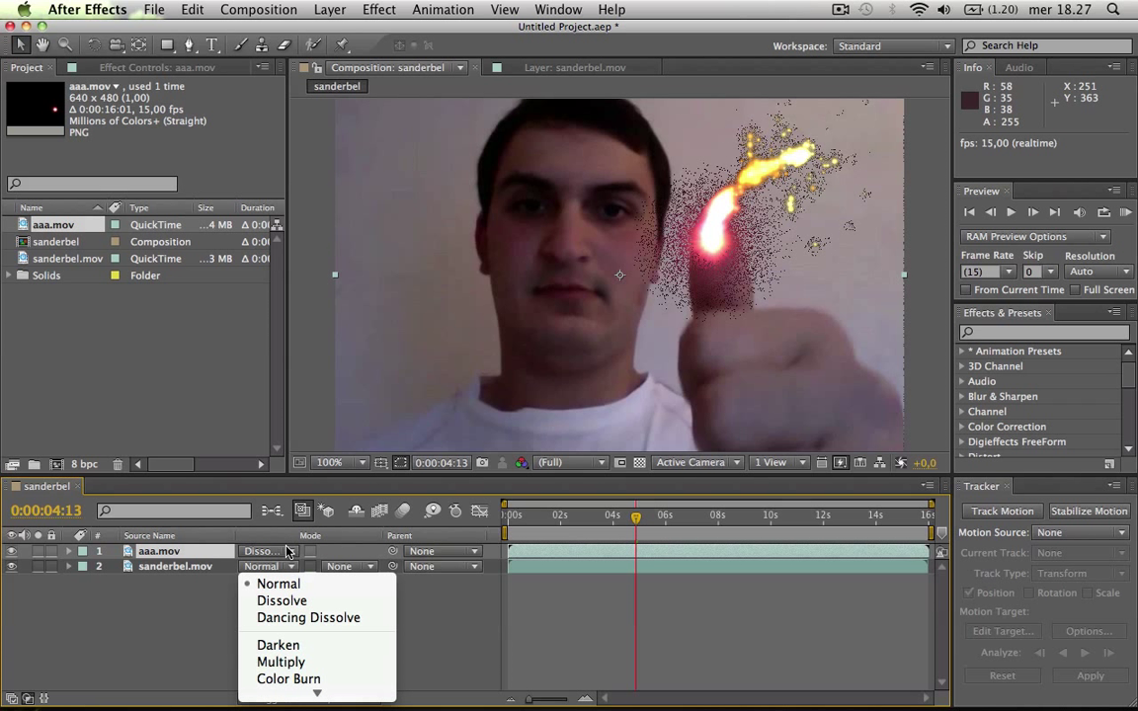
pyautogui.click(287, 551)
pyautogui.click(286, 551)
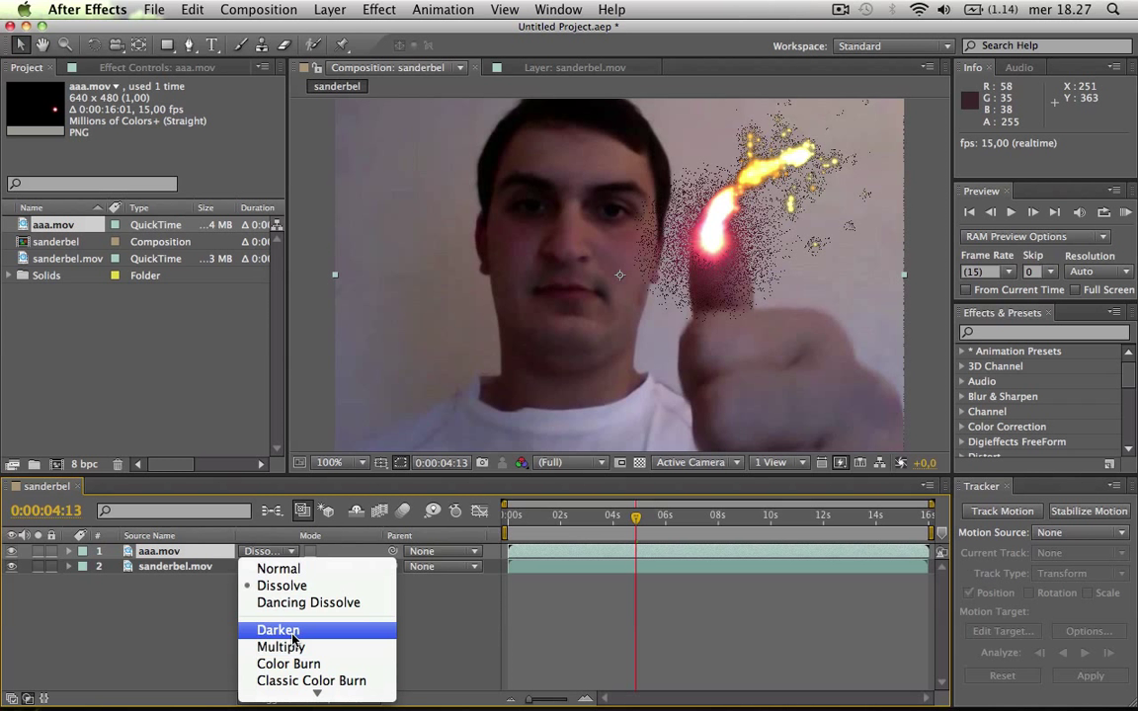
pyautogui.click(286, 633)
pyautogui.click(292, 553)
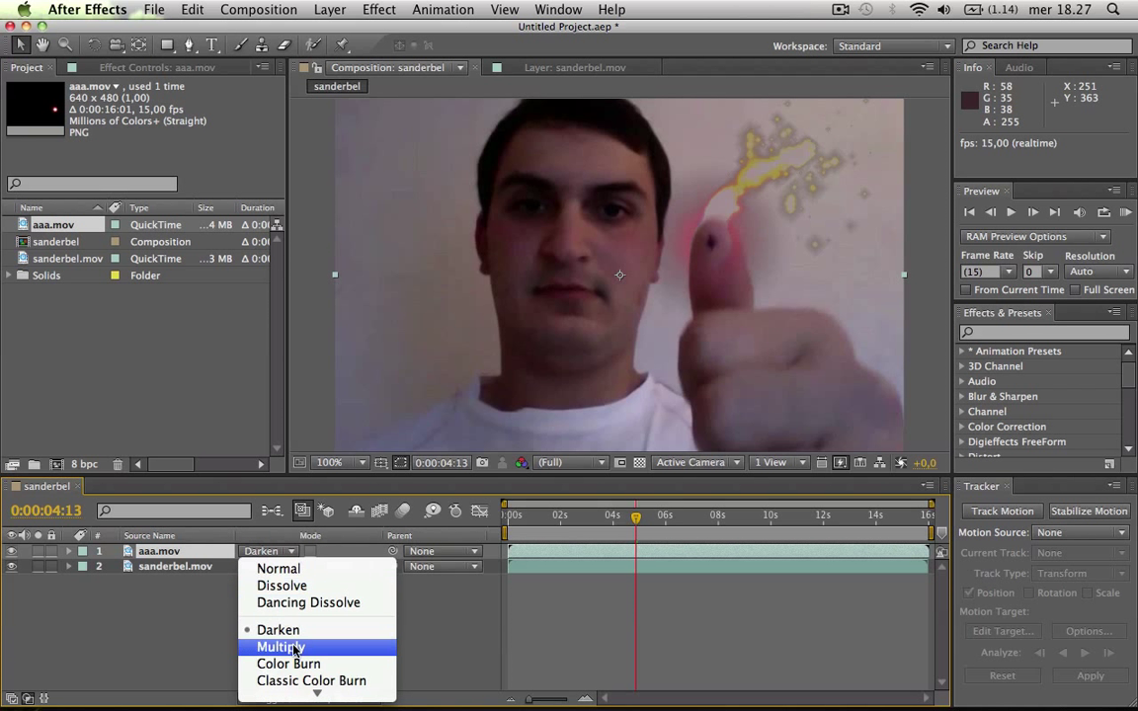
pyautogui.click(292, 648)
pyautogui.click(291, 556)
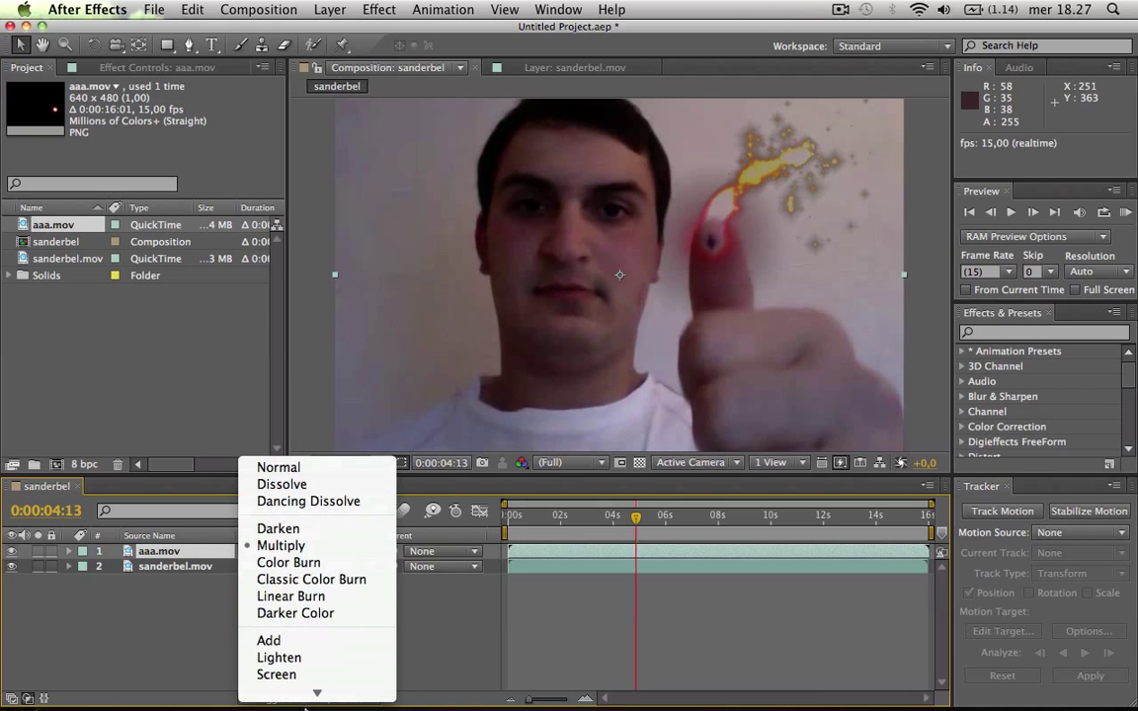
pyautogui.click(297, 591)
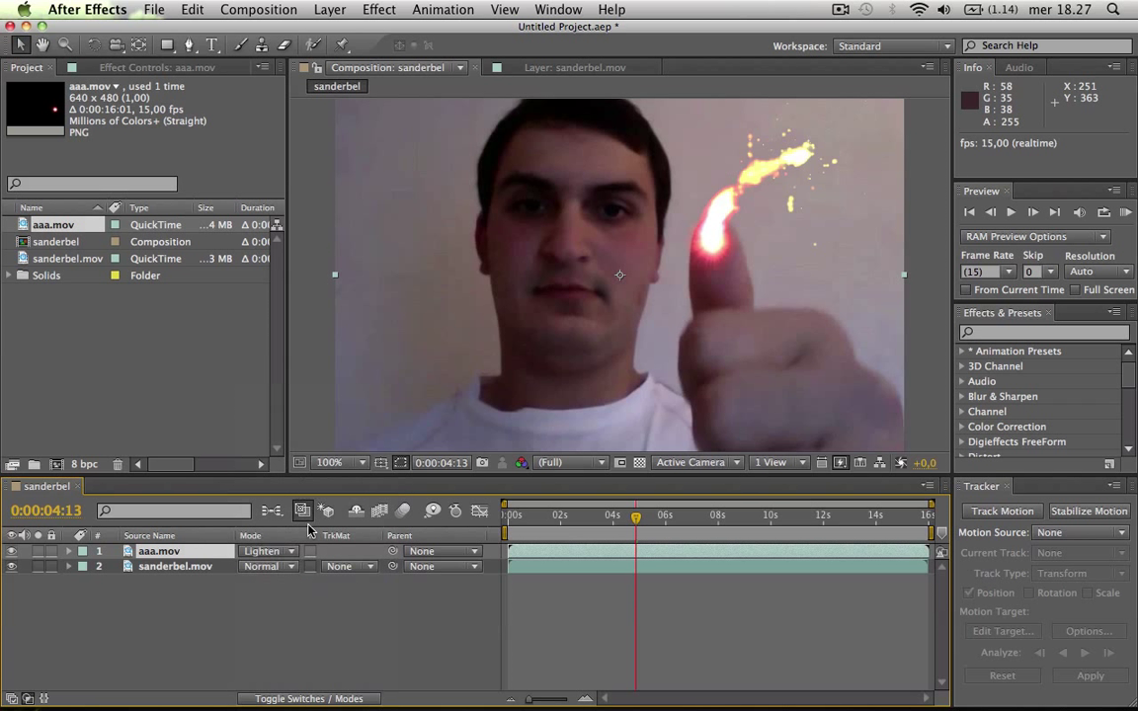
pyautogui.click(292, 551)
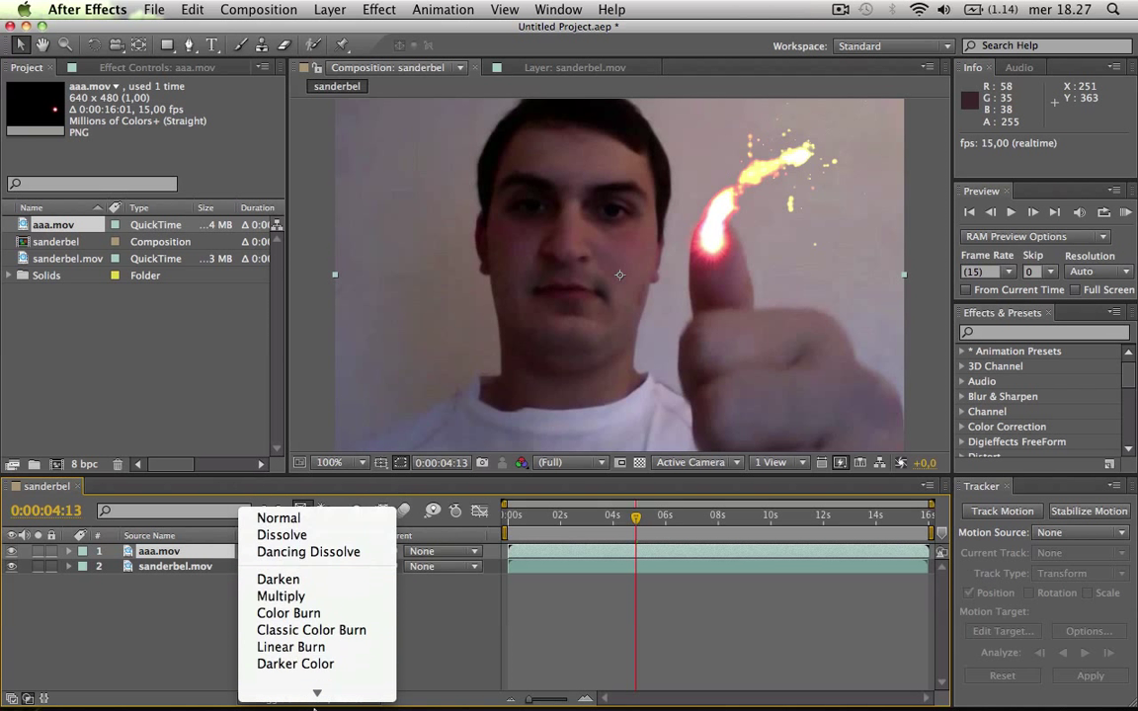
pyautogui.click(296, 593)
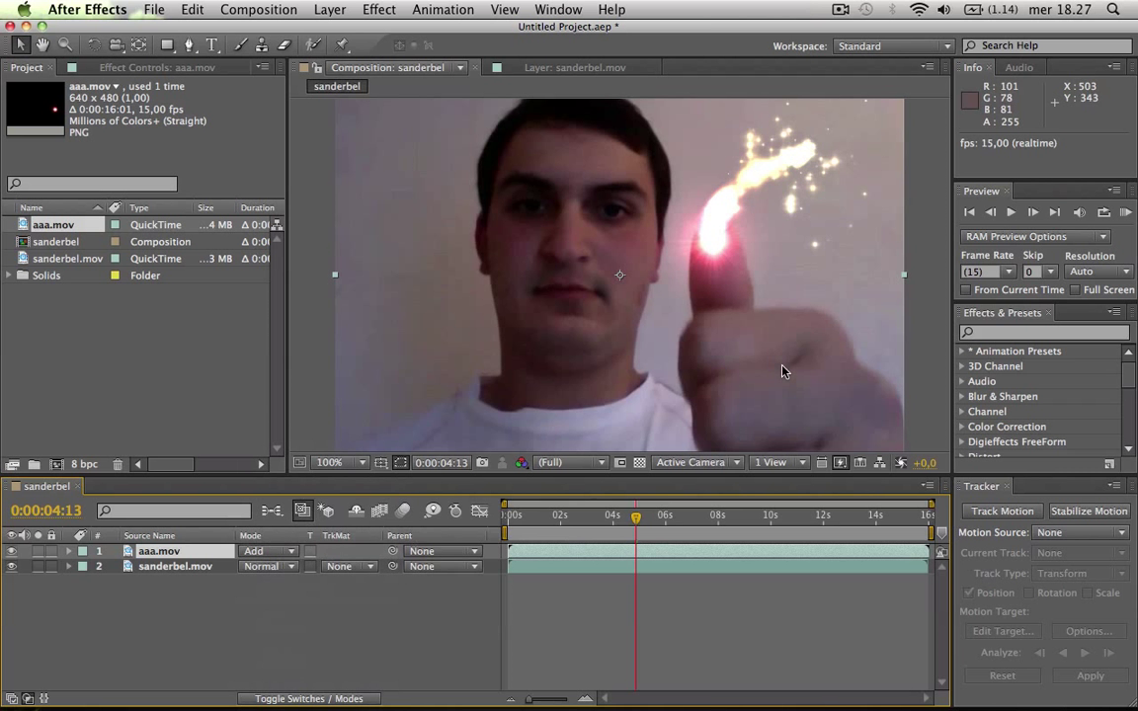
pyautogui.click(968, 214)
pyautogui.click(1012, 214)
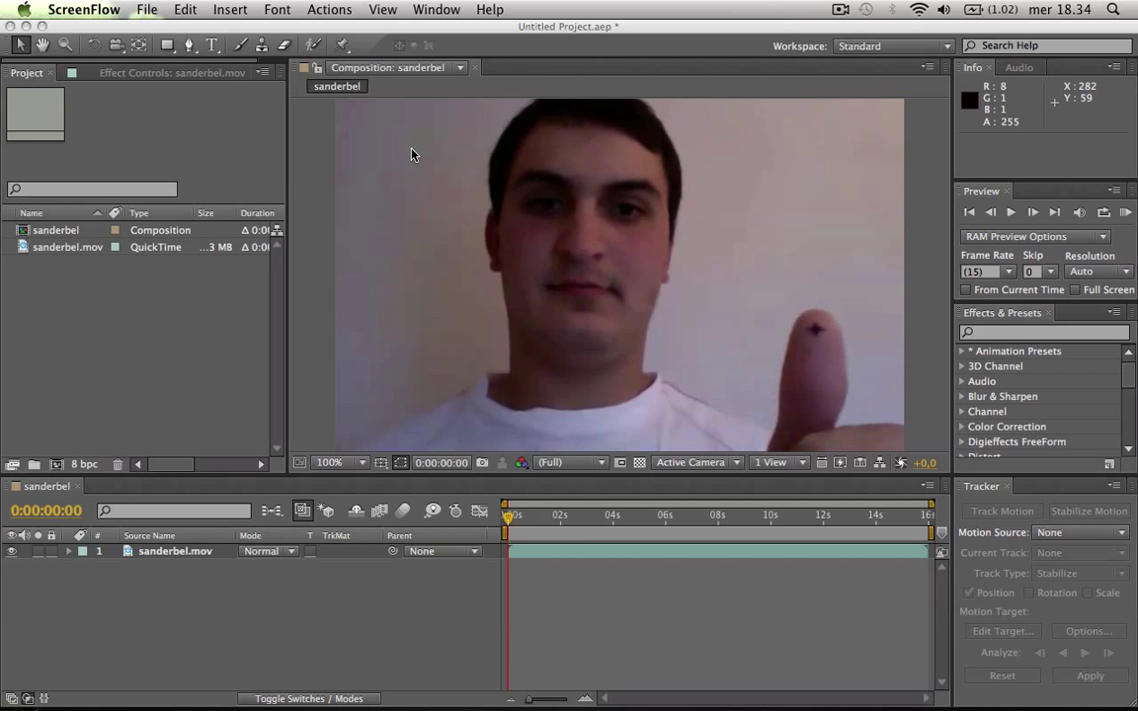
# Bring the After Effects window back to the front.
pyautogui.click(313, 45)
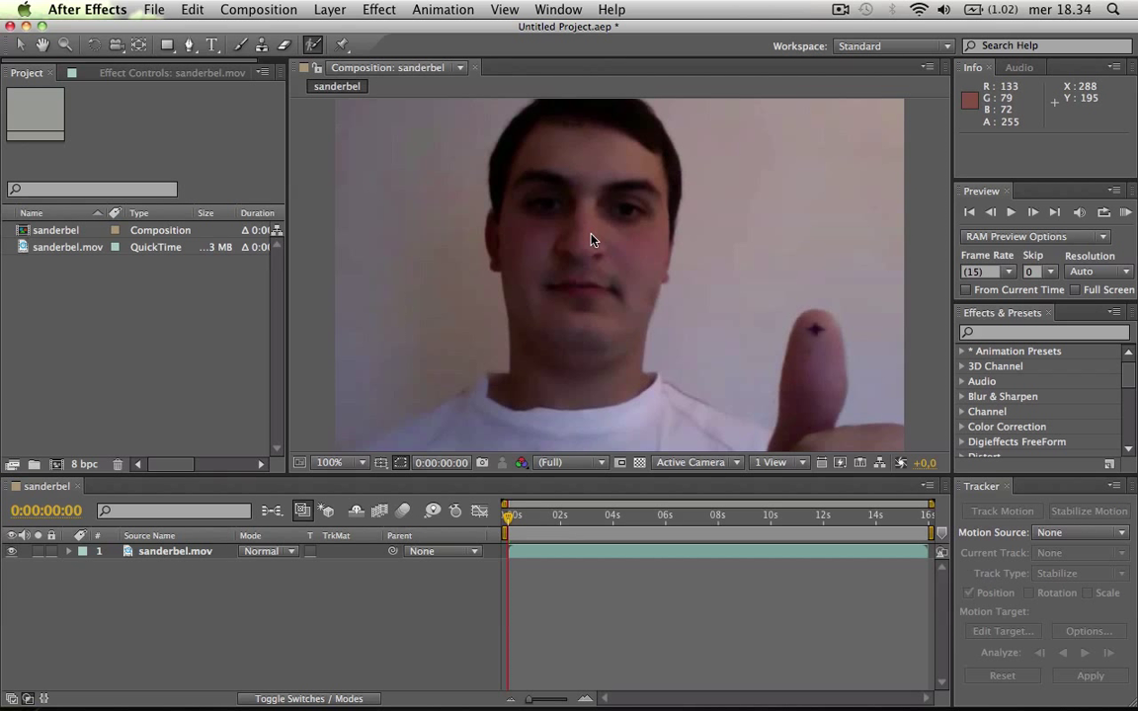
# Open sanderbel.mov in Layer view, Roto Brush the face and thumb, and set Smooth to 0,2.
pyautogui.doubleClick(156, 555)
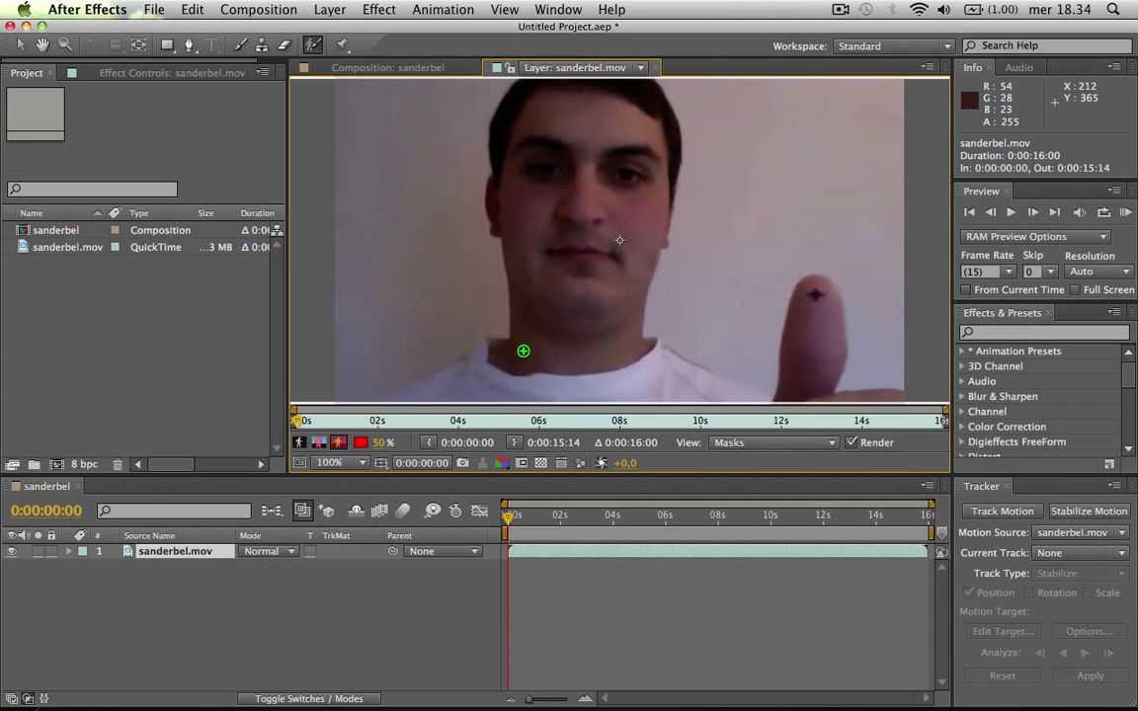
pyautogui.moveTo(523, 351); pyautogui.dragTo(539, 160)
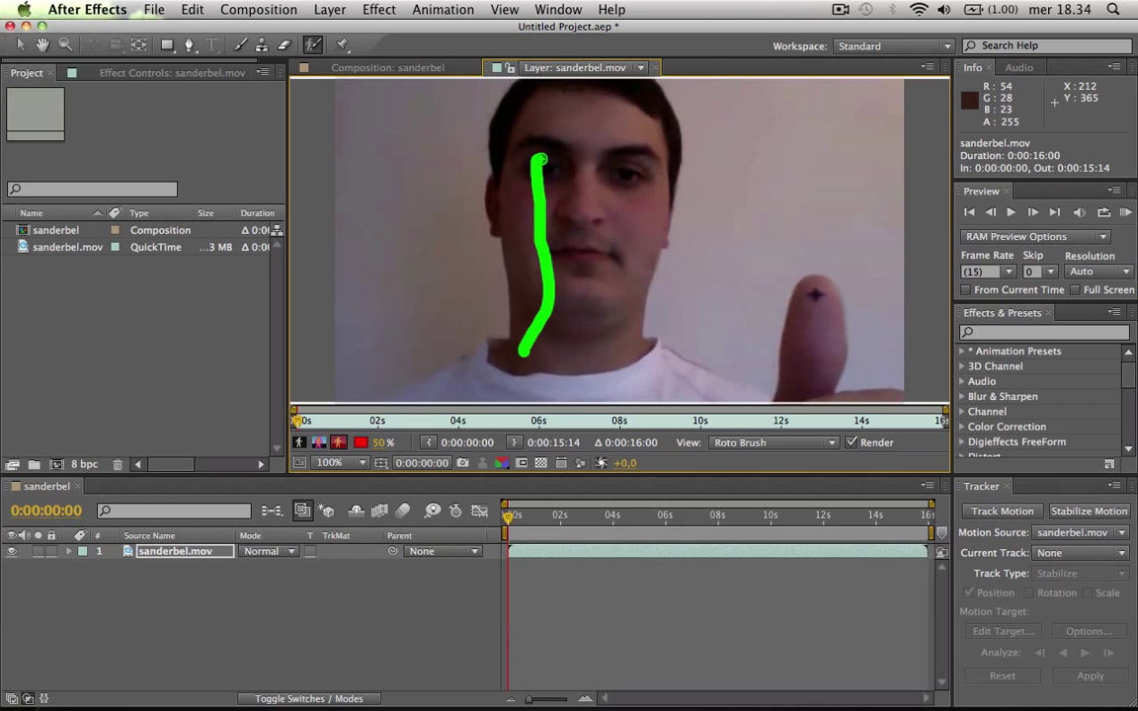
pyautogui.moveTo(539, 160); pyautogui.dragTo(582, 322)
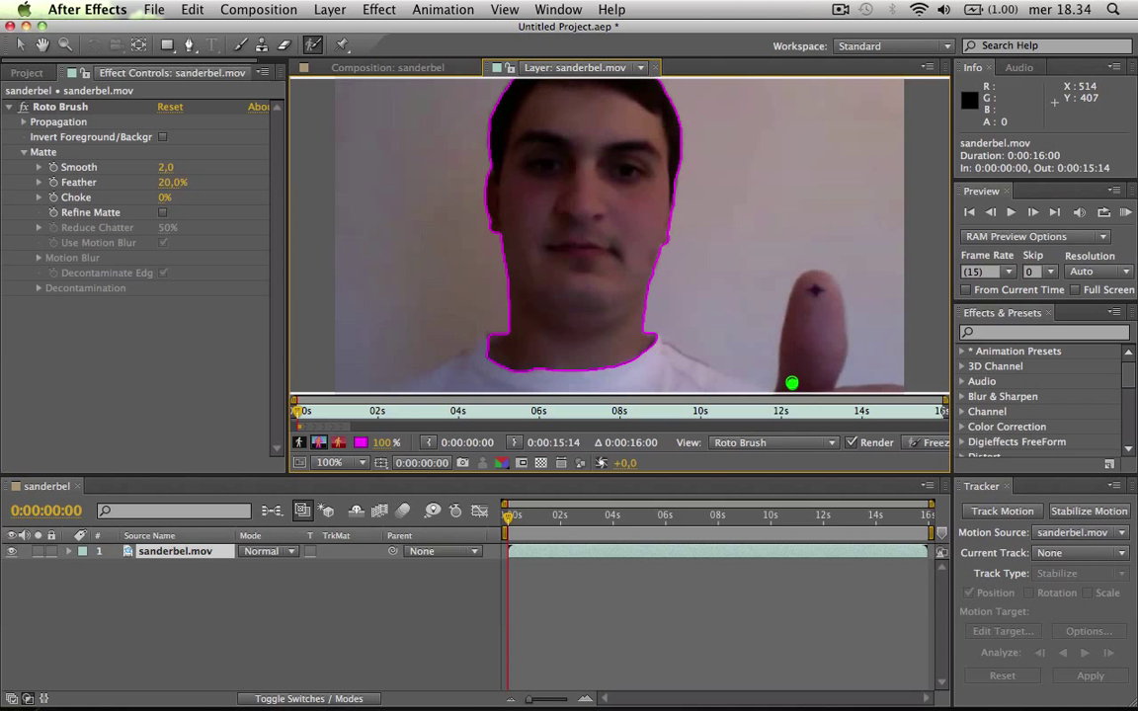
pyautogui.moveTo(792, 382)
pyautogui.mouseDown()
pyautogui.moveTo(809, 307)
pyautogui.moveTo(826, 371)
pyautogui.moveTo(818, 385)
pyautogui.mouseUp()
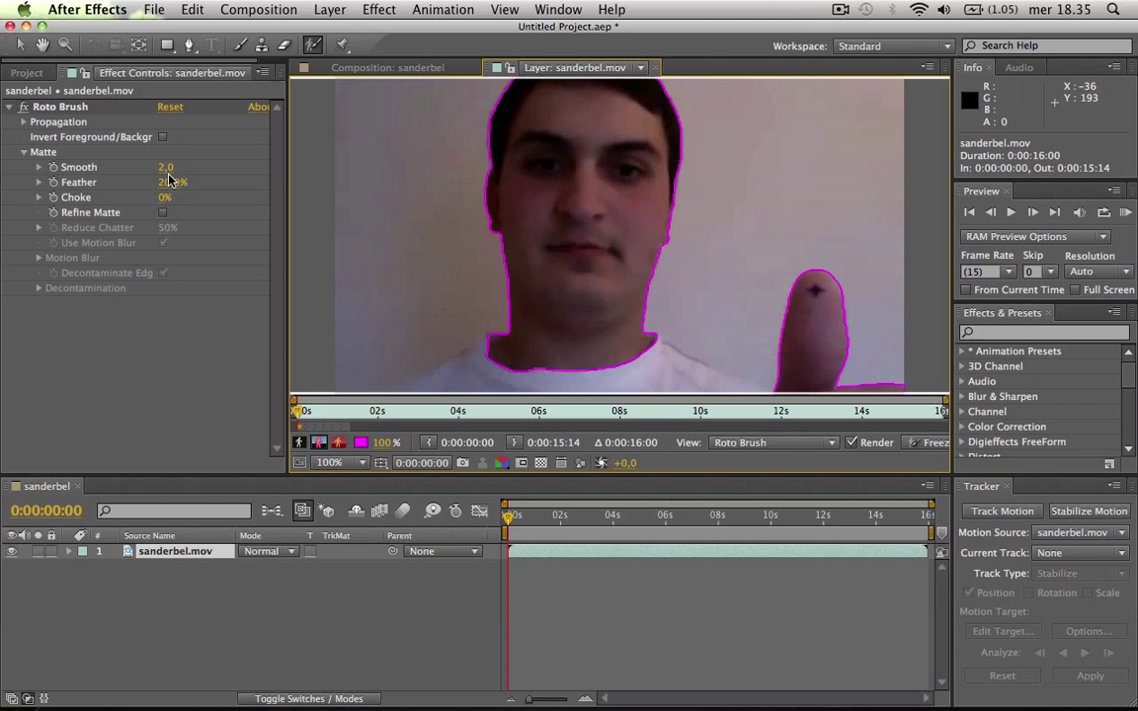
pyautogui.moveTo(165, 167)
pyautogui.mouseDown()
pyautogui.moveTo(224, 153)
pyautogui.moveTo(156, 161)
pyautogui.mouseUp()
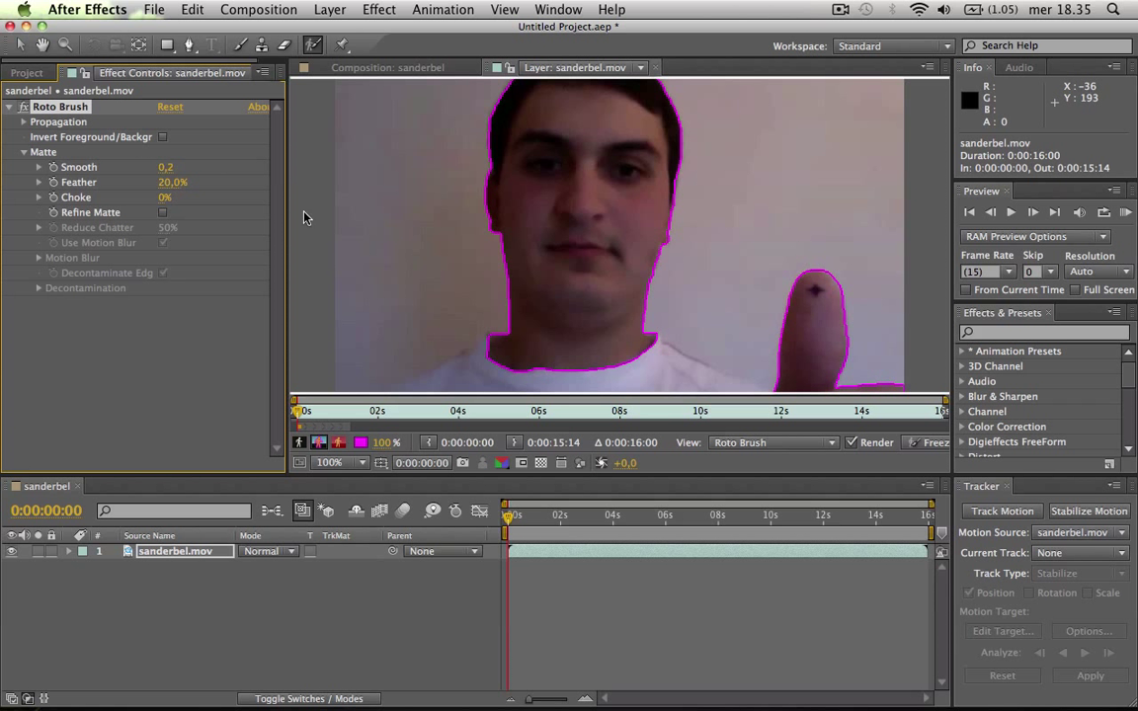
pyautogui.click(302, 444)
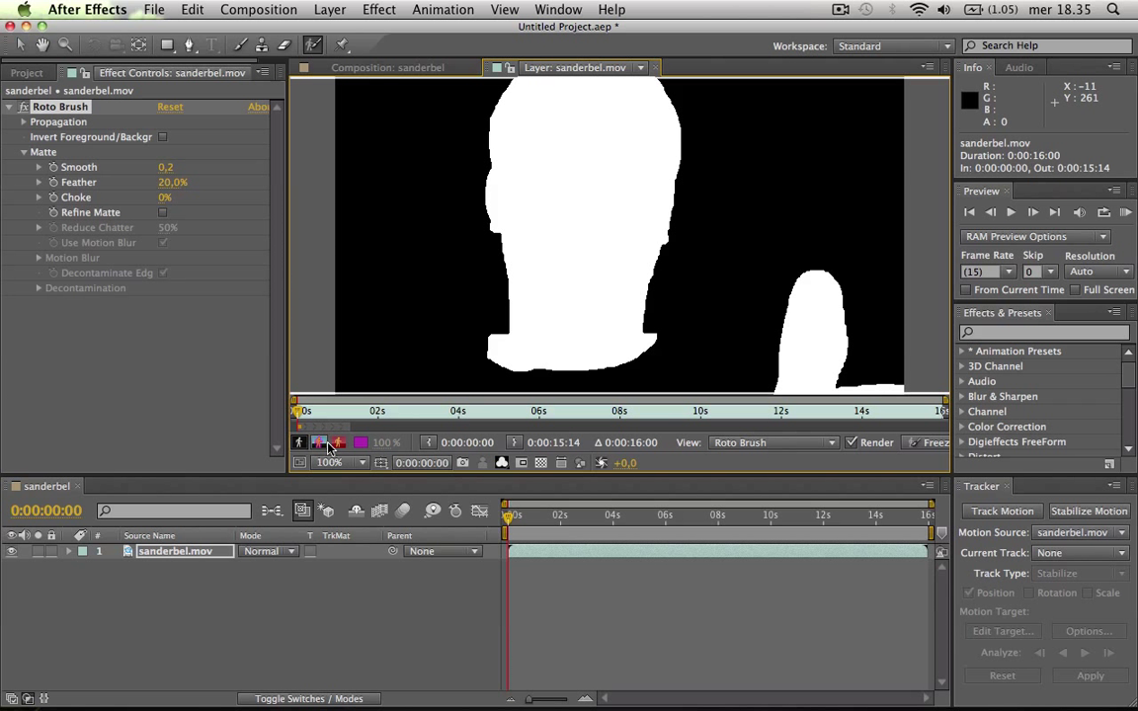
pyautogui.click(318, 443)
pyautogui.click(338, 442)
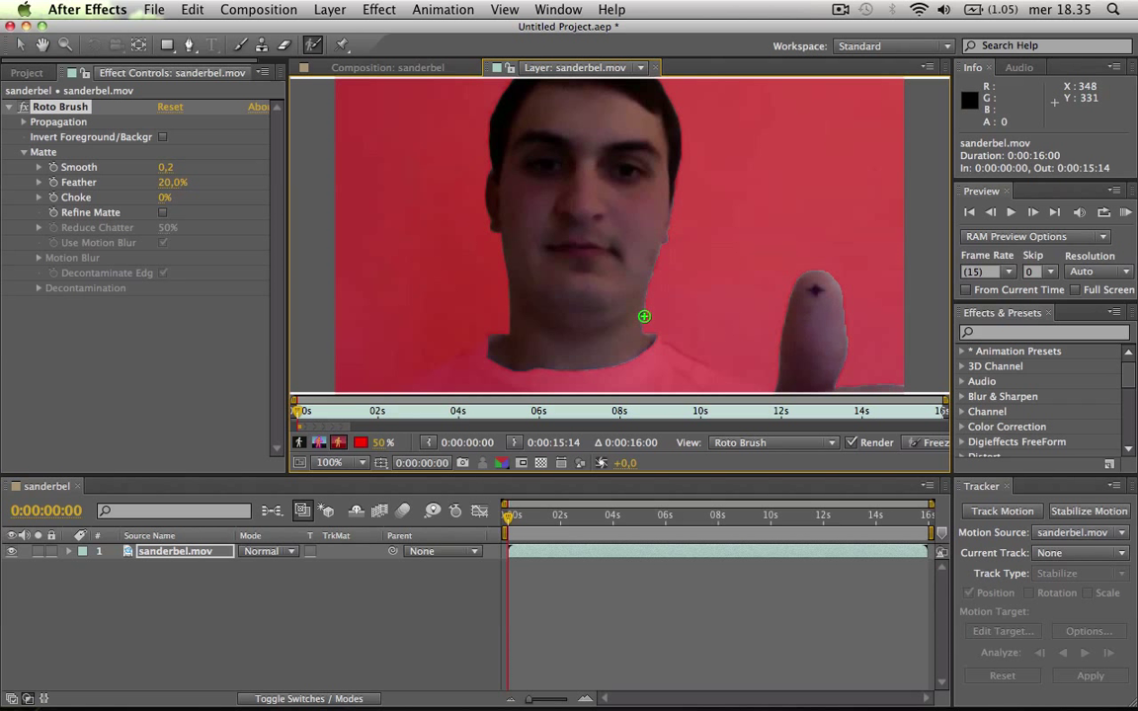
pyautogui.press(',')
pyautogui.press(',')
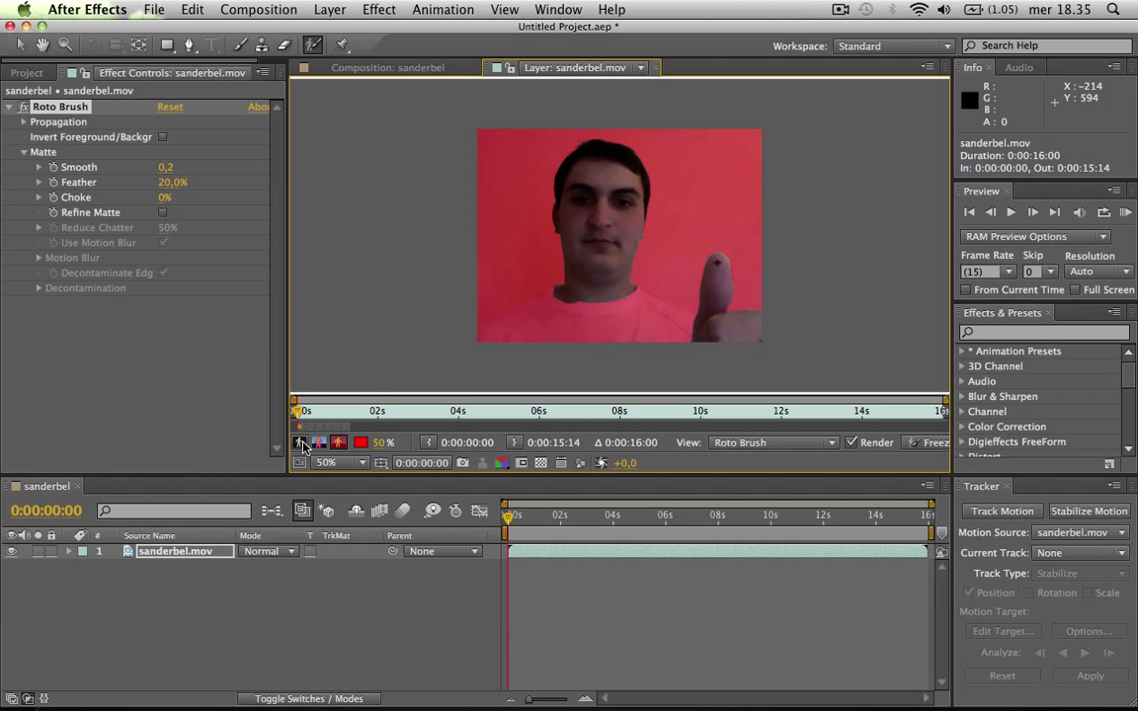
pyautogui.click(301, 443)
pyautogui.click(319, 442)
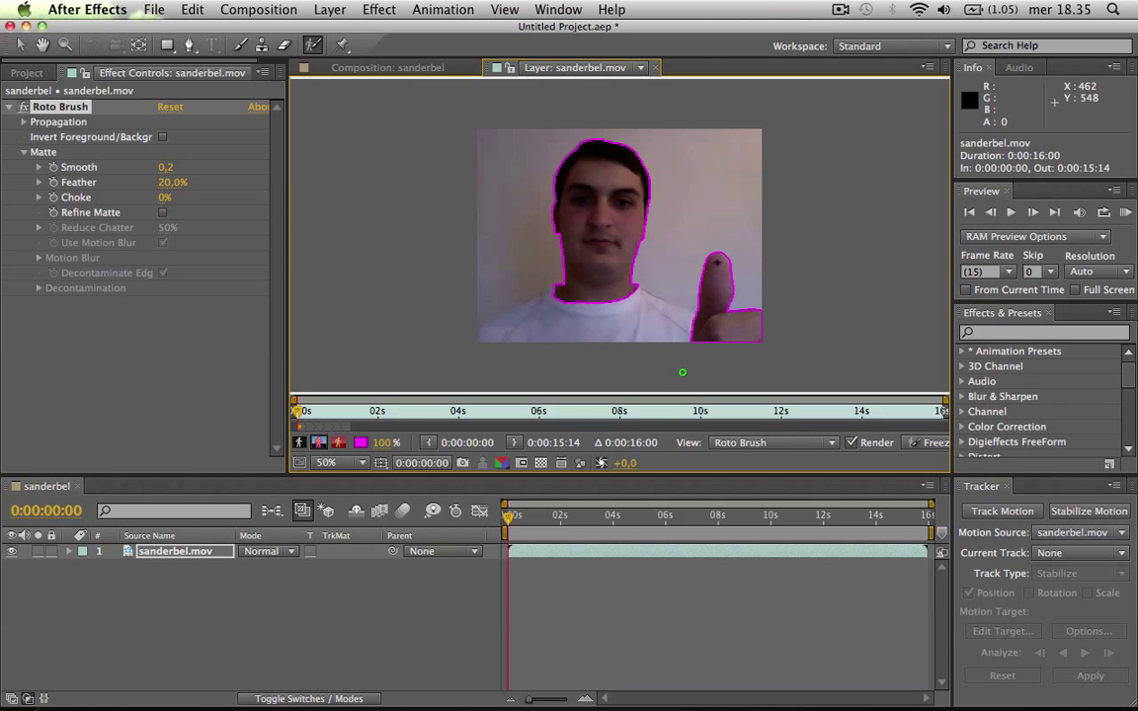
# Test Invert Foreground, set Feather 17,7% and Choke 44%, and zoom in to check the edge.
pyautogui.click(162, 138)
pyautogui.click(162, 138)
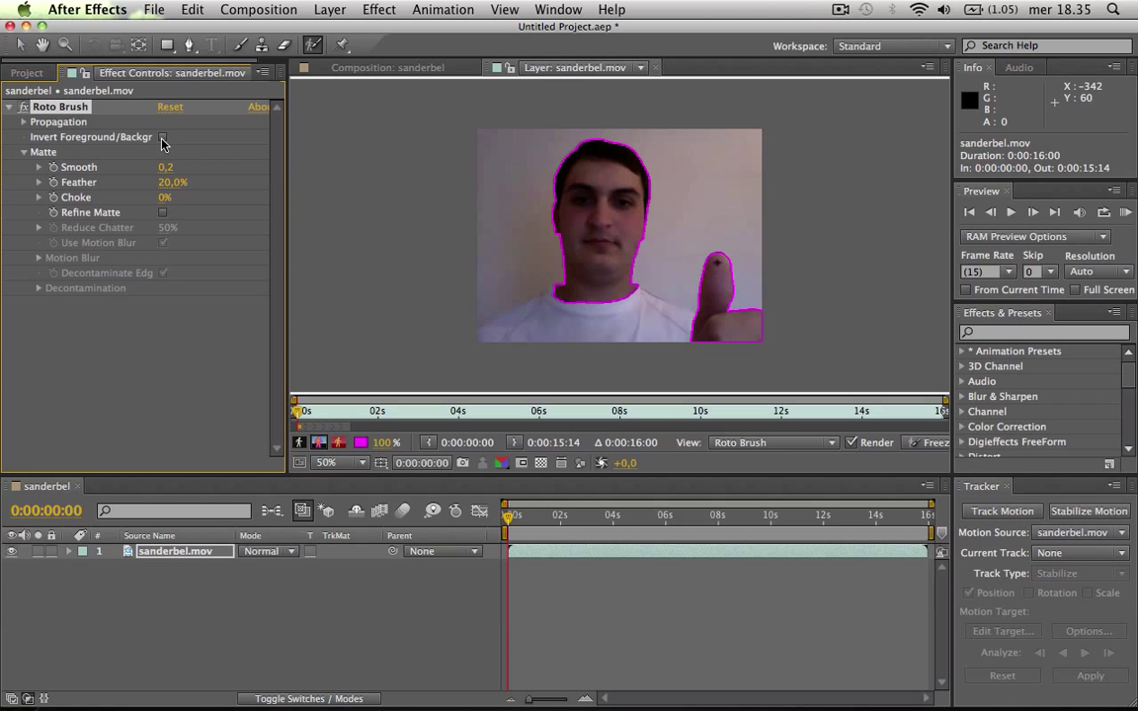
pyautogui.moveTo(168, 197)
pyautogui.mouseDown()
pyautogui.moveTo(183, 196)
pyautogui.moveTo(149, 184)
pyautogui.mouseUp()
pyautogui.press('.')
pyautogui.press('.')
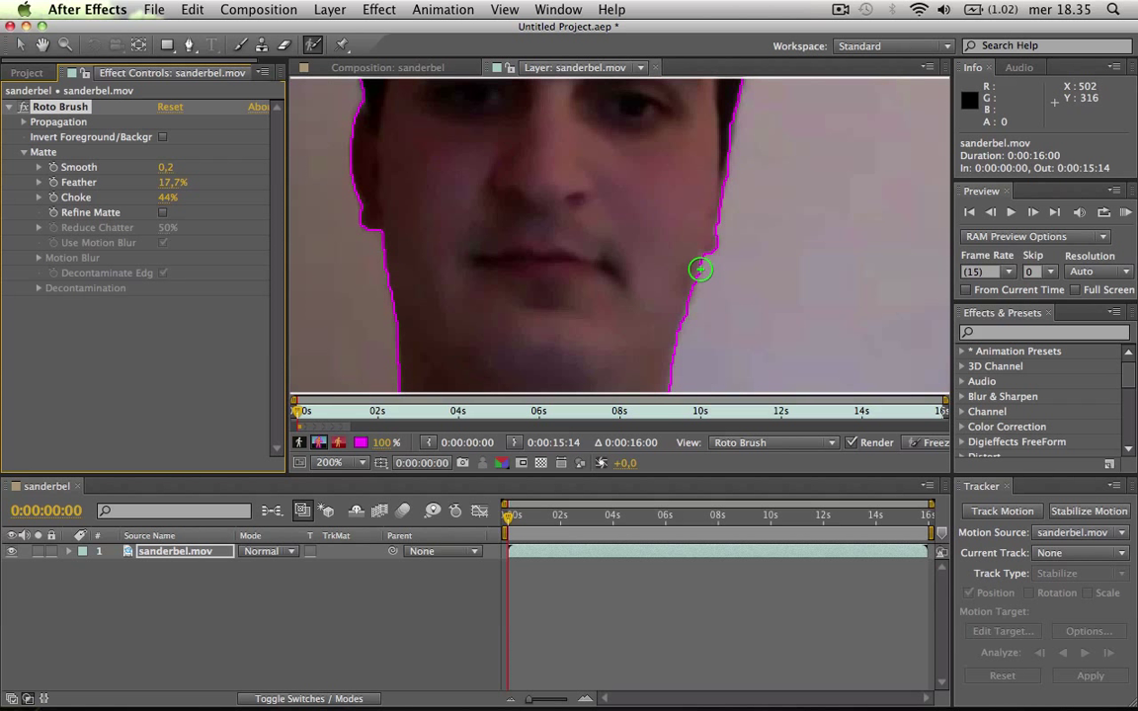
pyautogui.press(',')
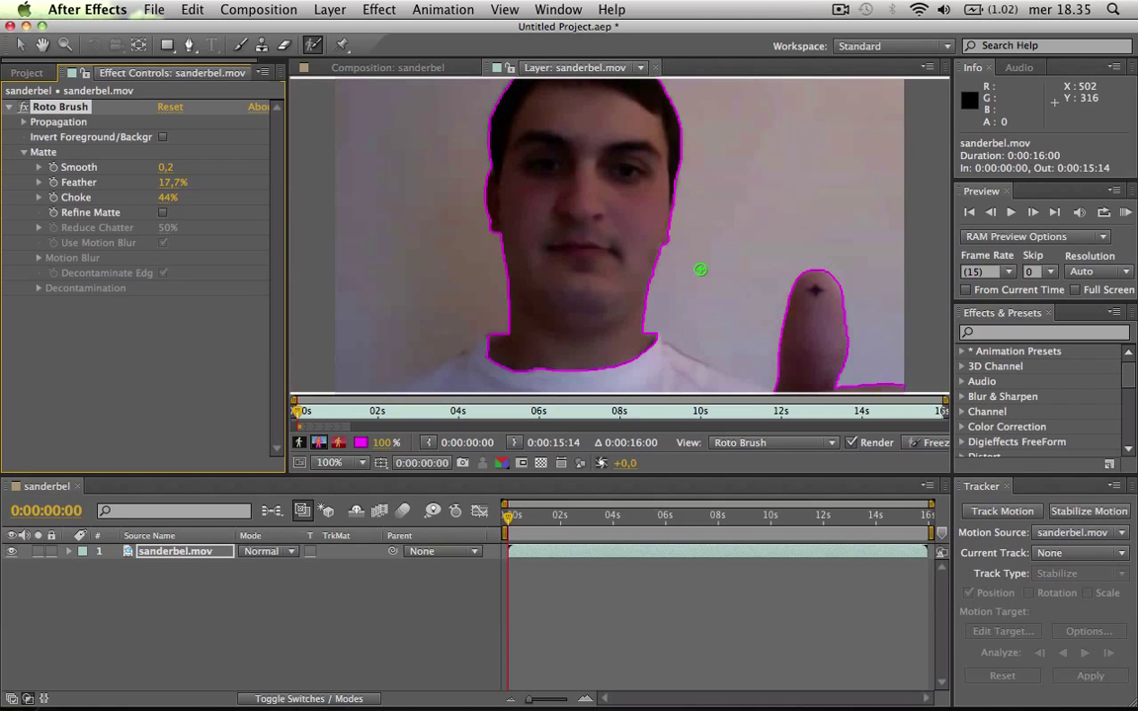